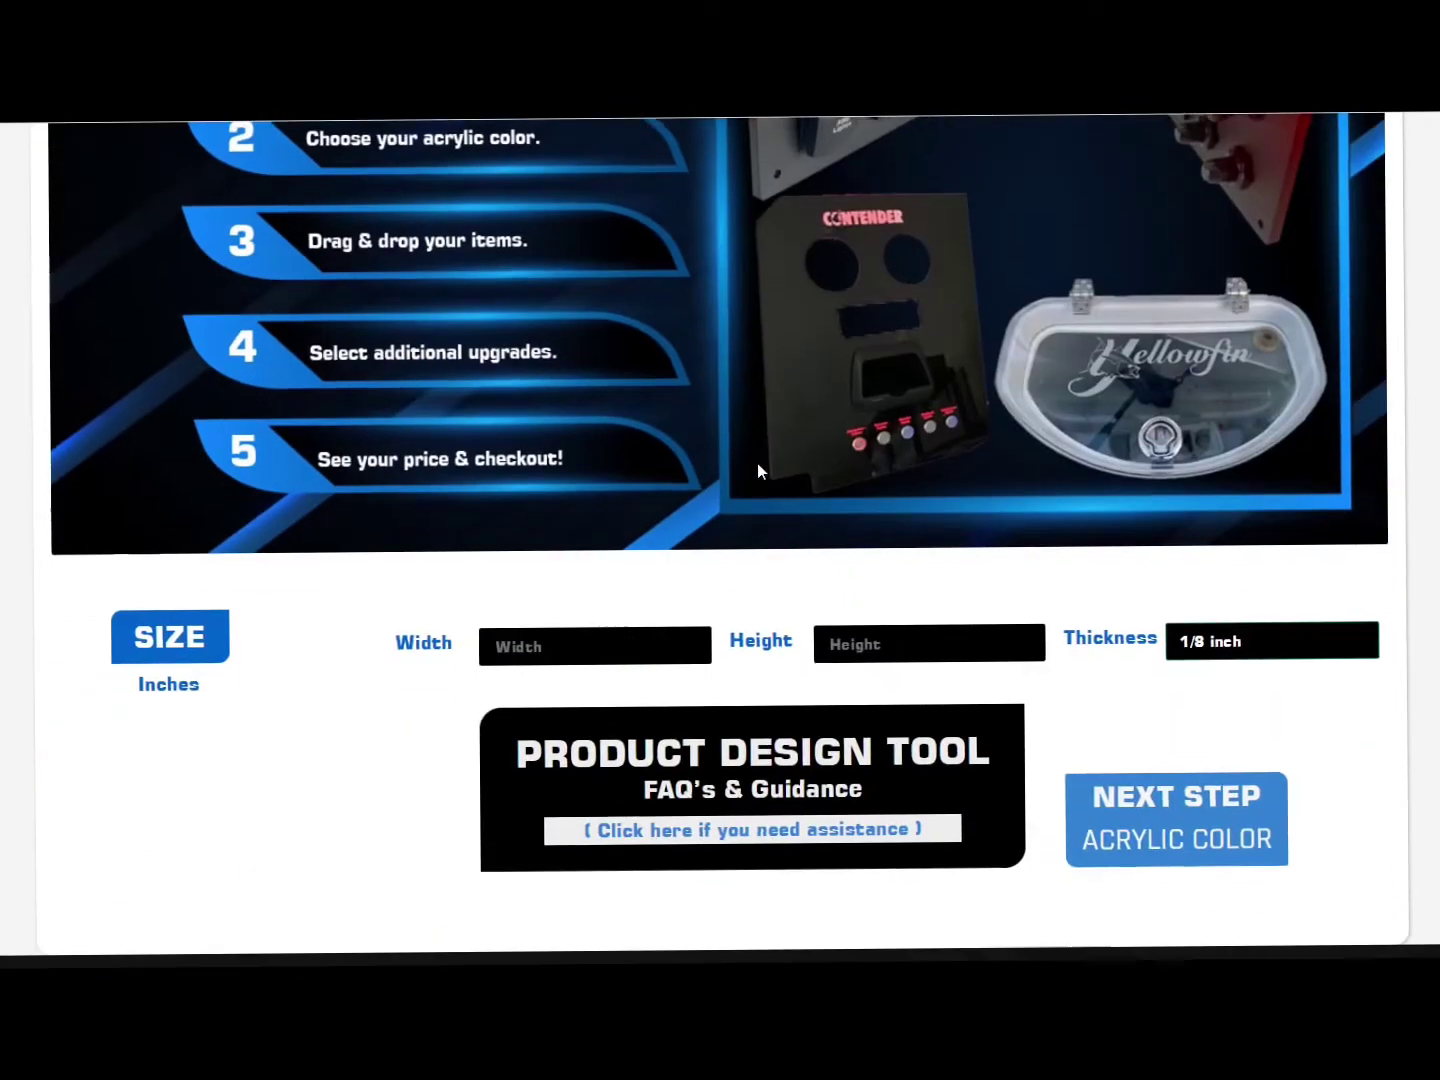
Step: Size the panel 20 by 15 inches at 1/2 inch thick and continue to the acrylic colour step
left_click(576, 556)
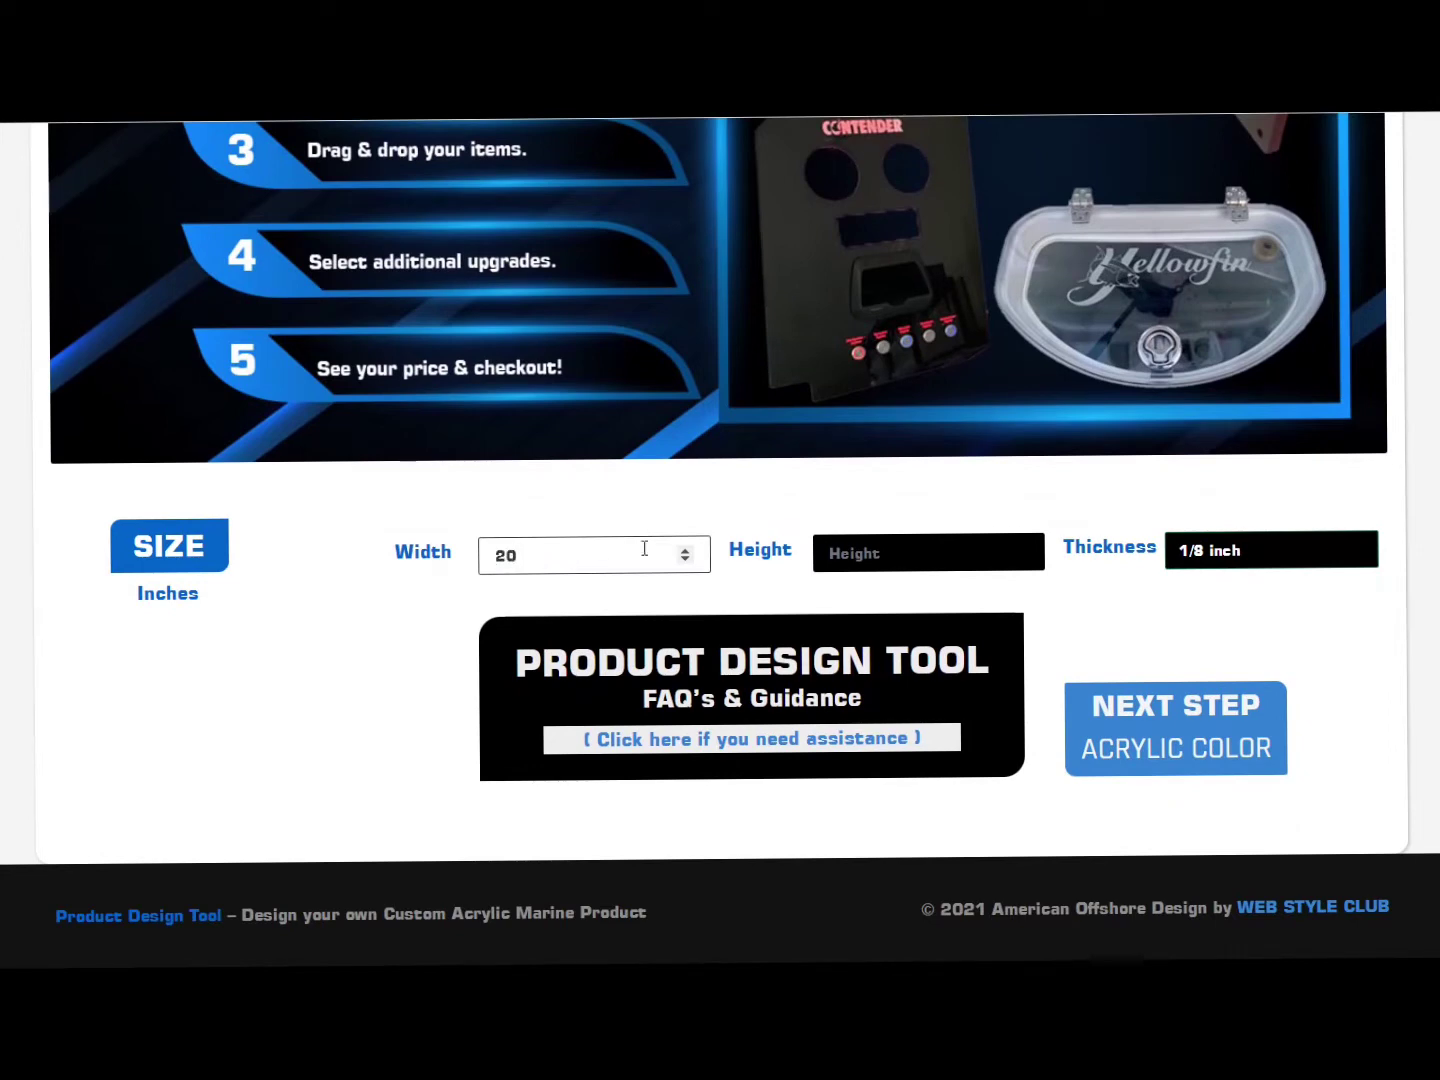
left_click(865, 556)
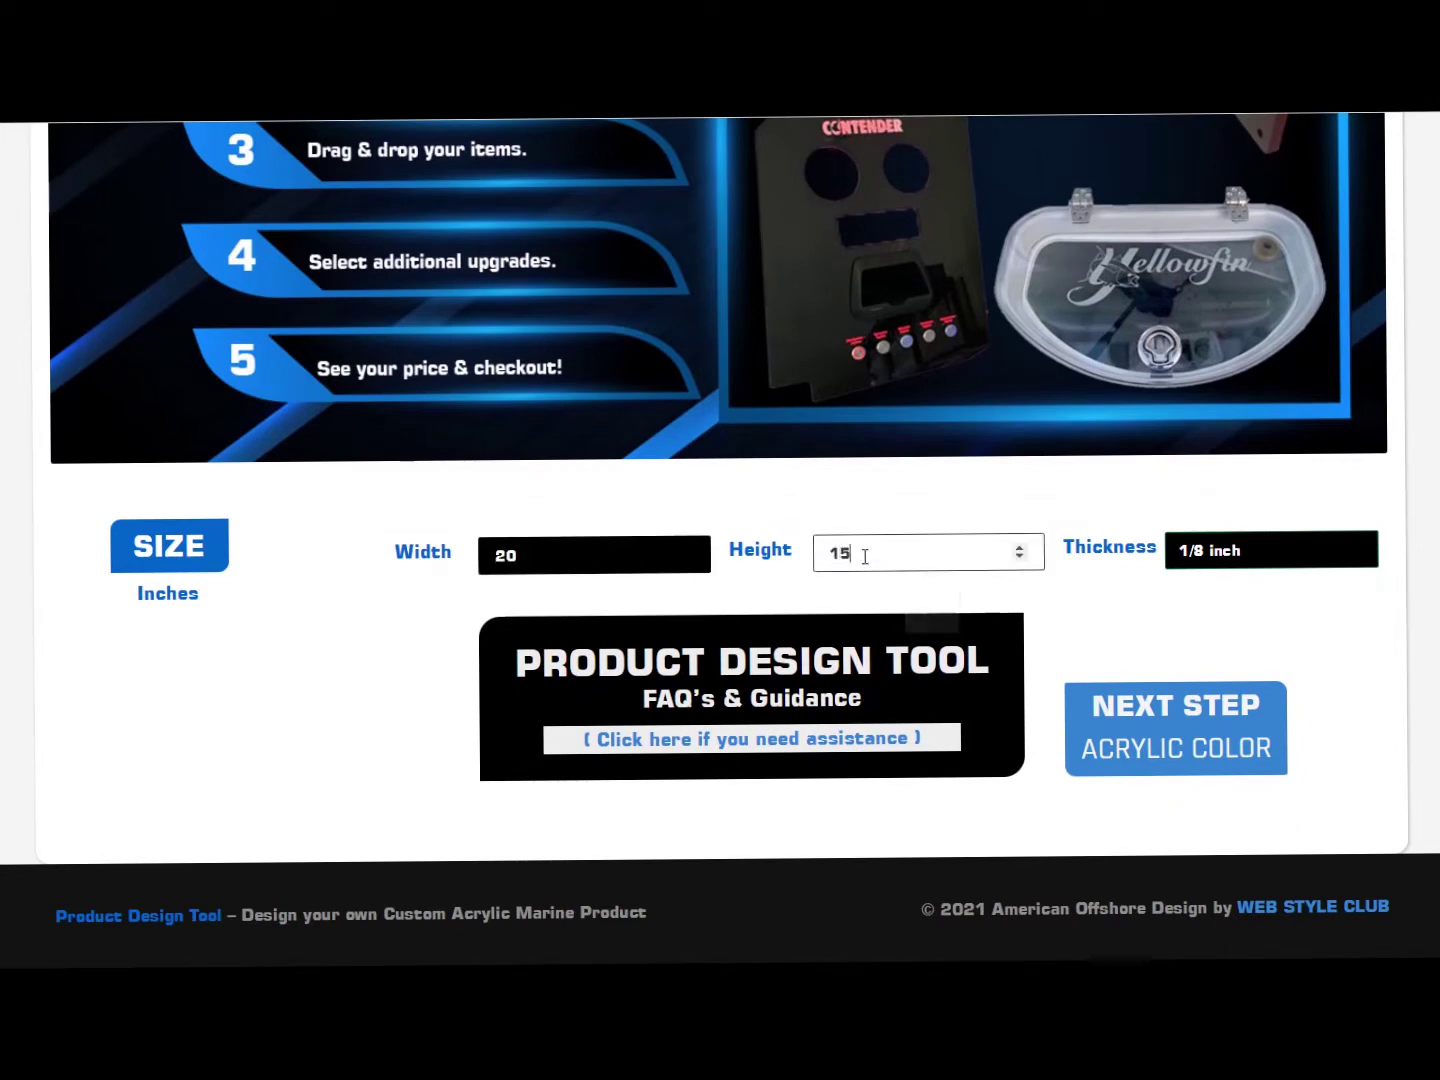
left_click(1190, 556)
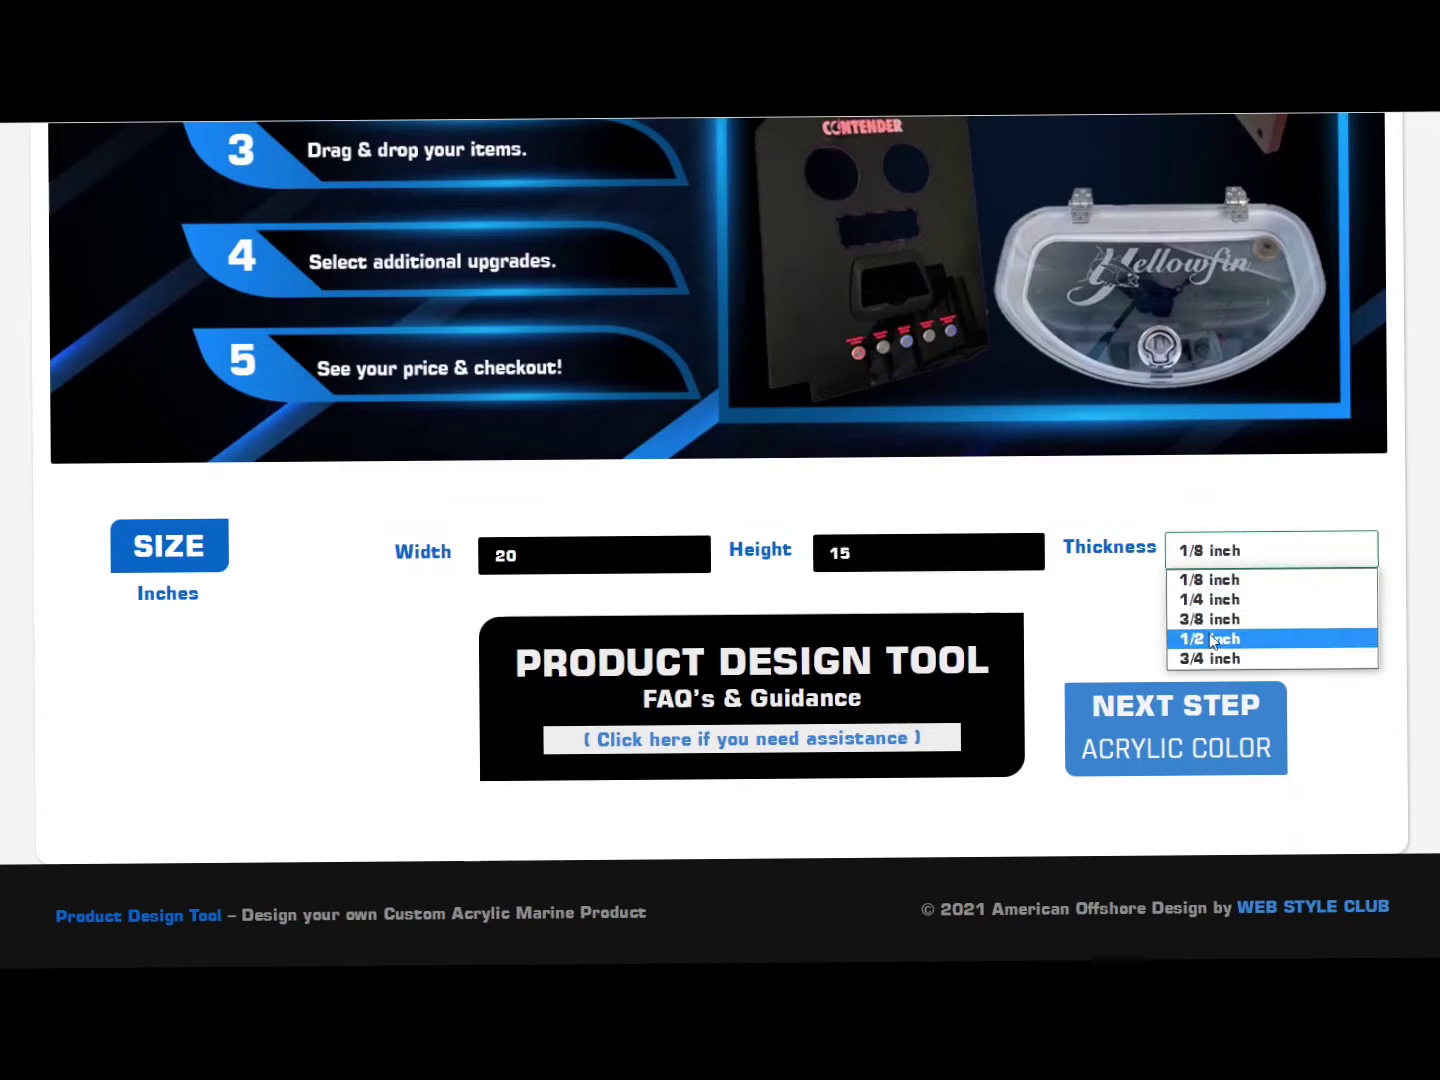
left_click(1211, 637)
left_click(1201, 745)
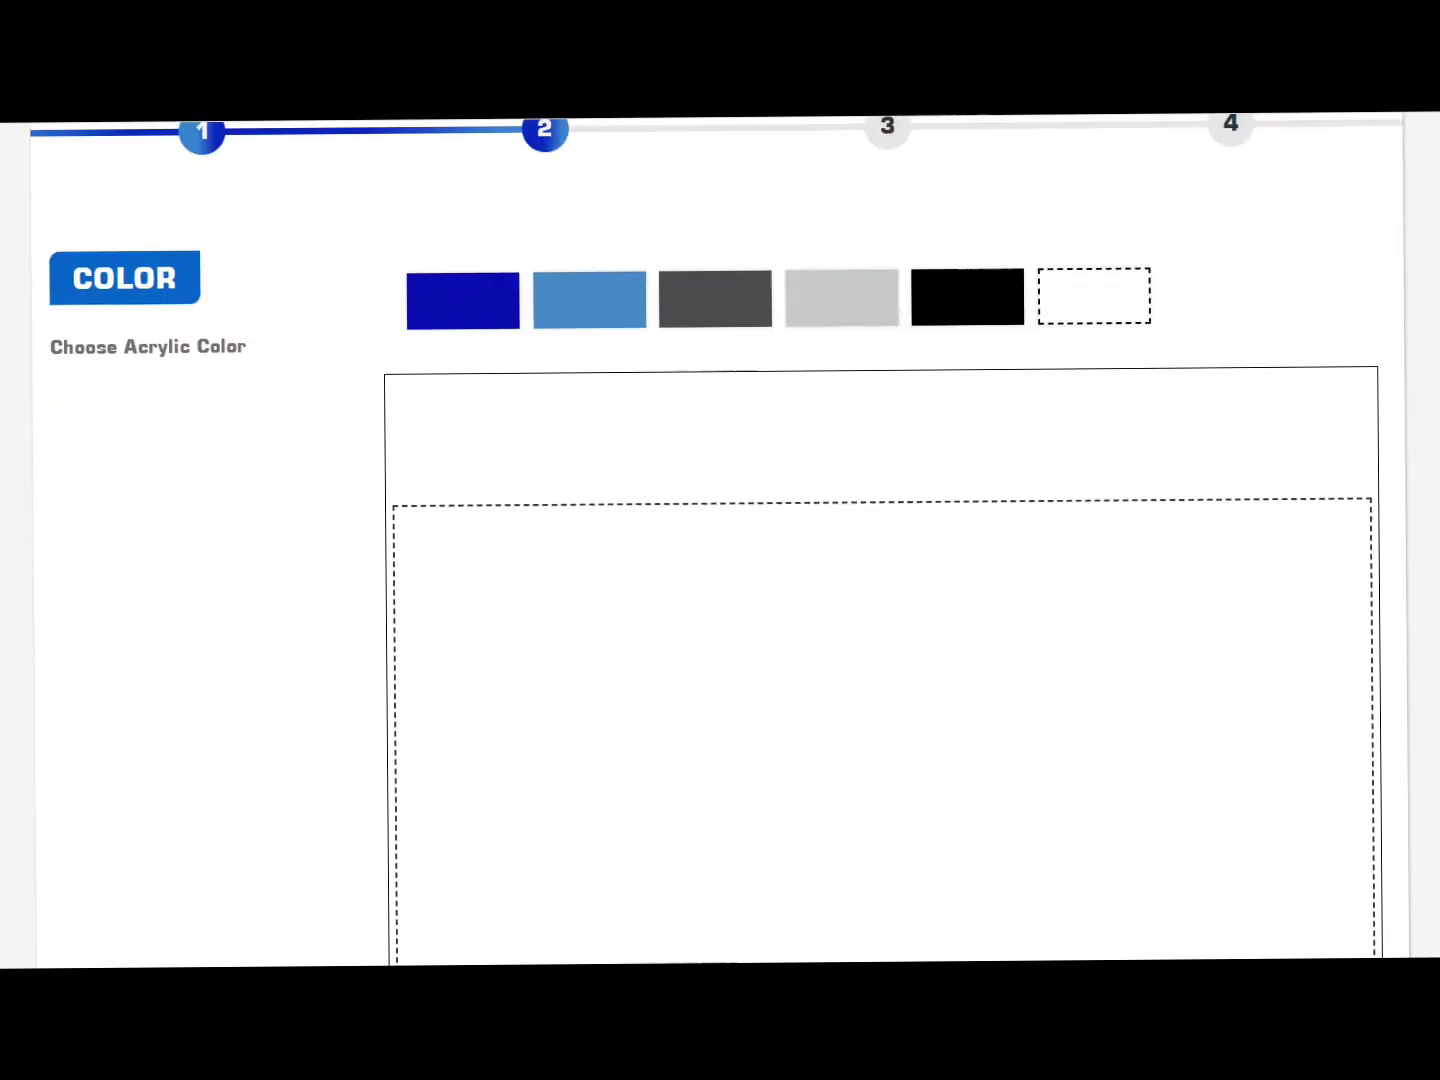
Step: Choose dark blue acrylic for the panel and continue to the components step
scroll(562, 485, "up", 5)
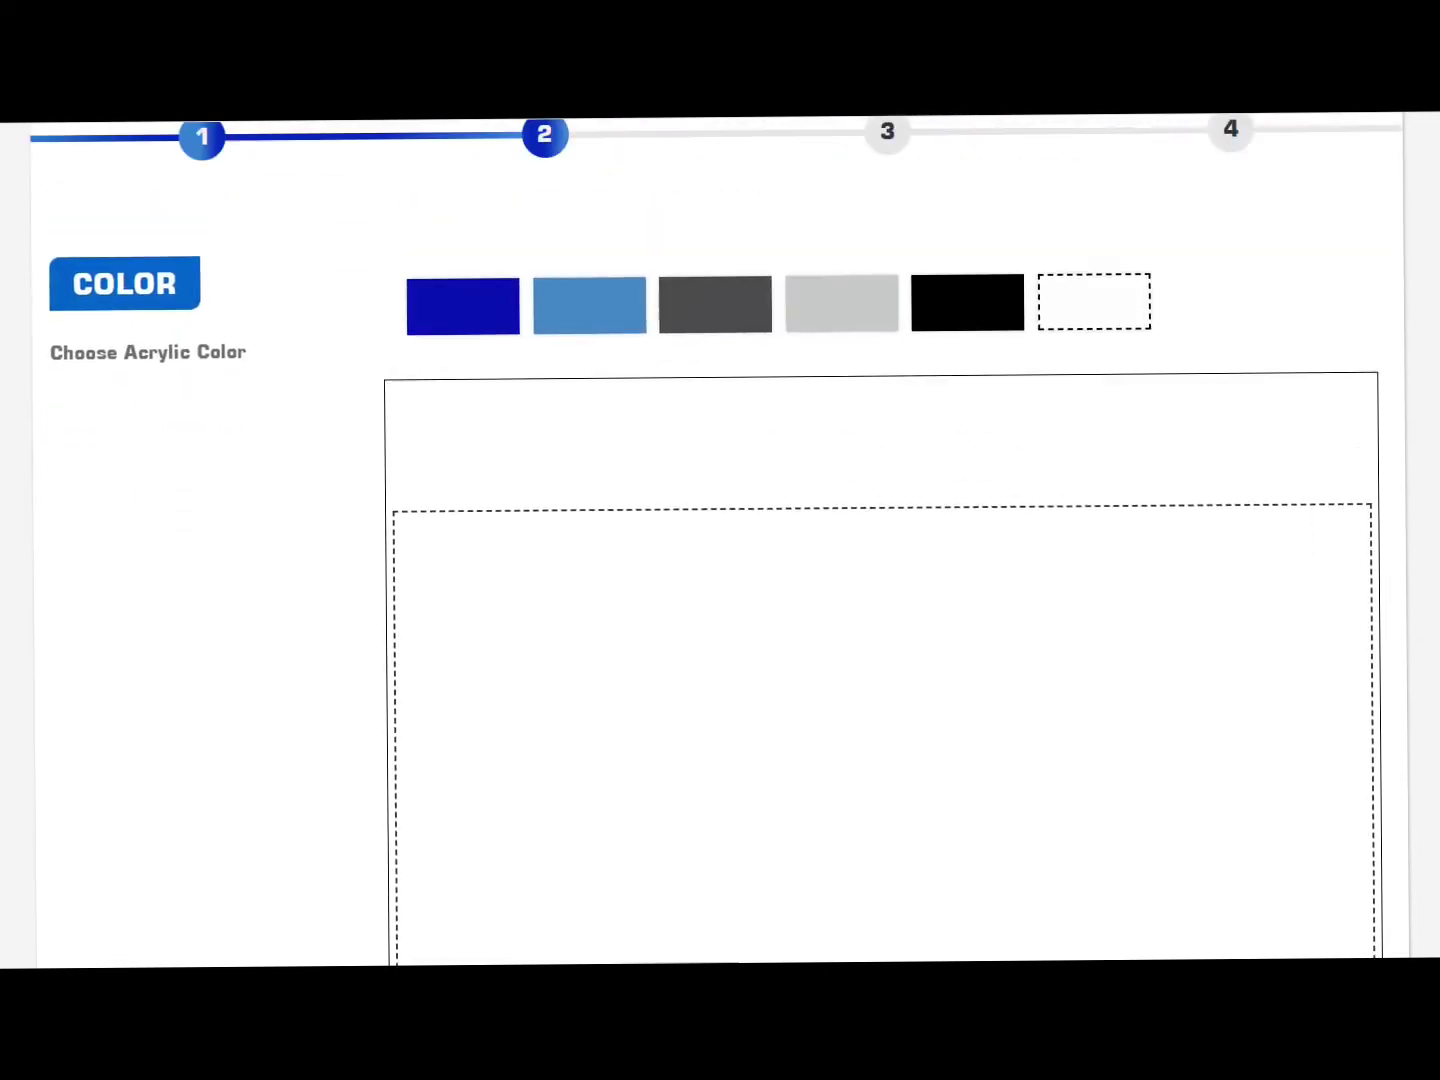
left_click(466, 450)
scroll(720, 540, "down", 8)
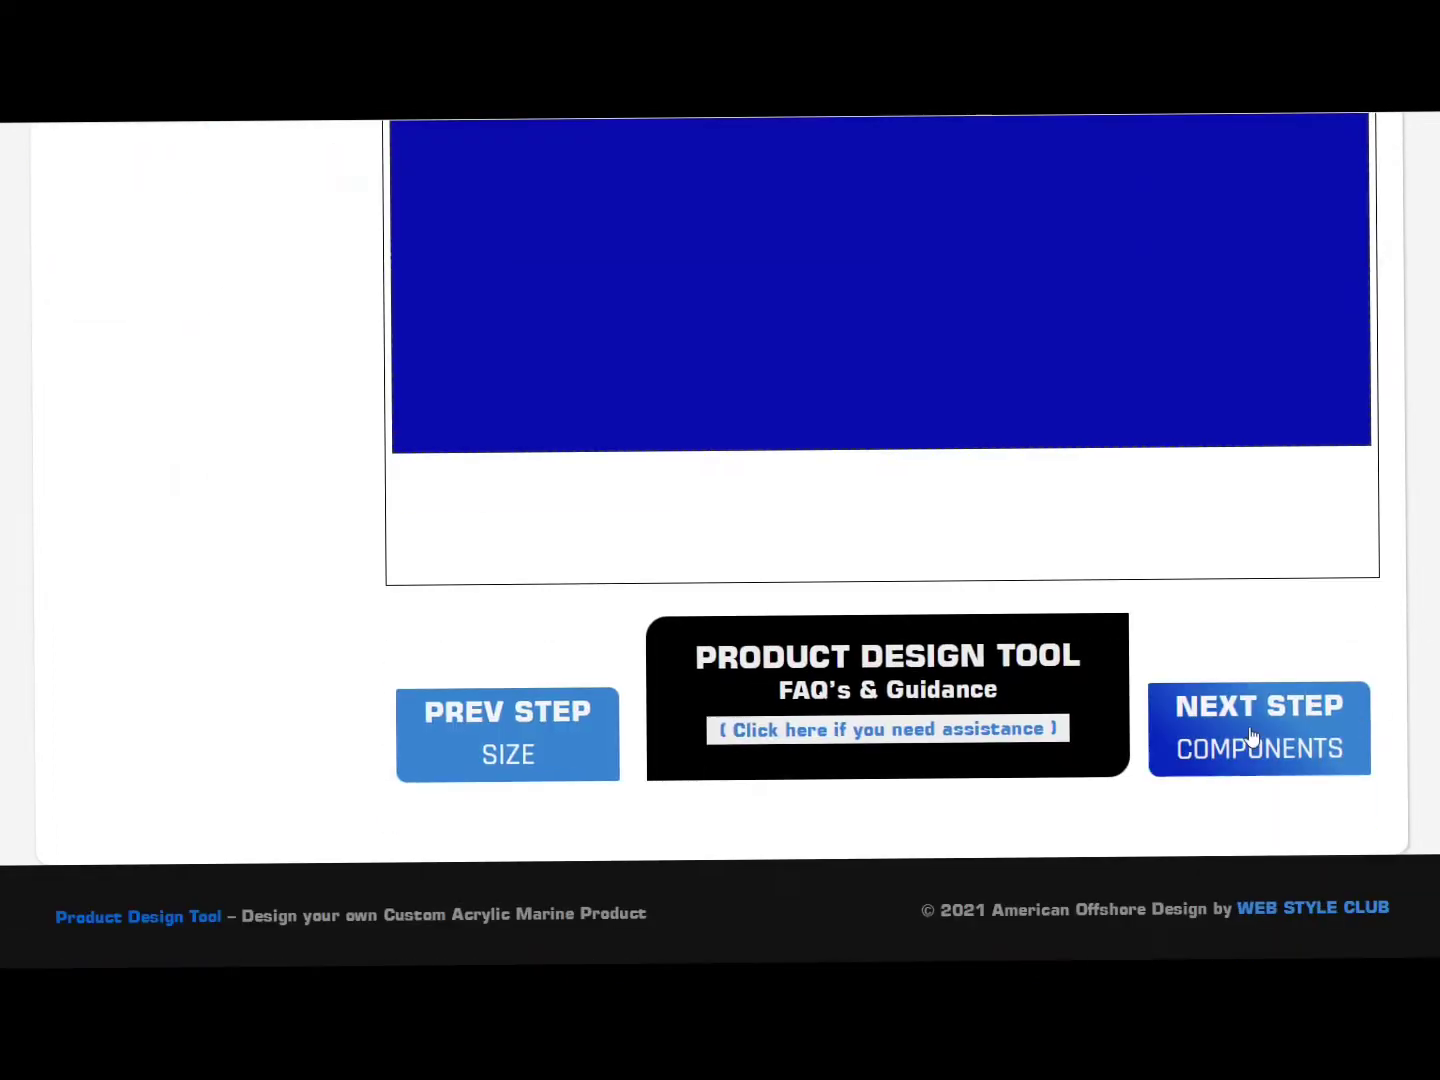
left_click(1255, 733)
Step: Place a Bluewater 19mm LED pushbutton on the blue panel
scroll(720, 540, "up", 3)
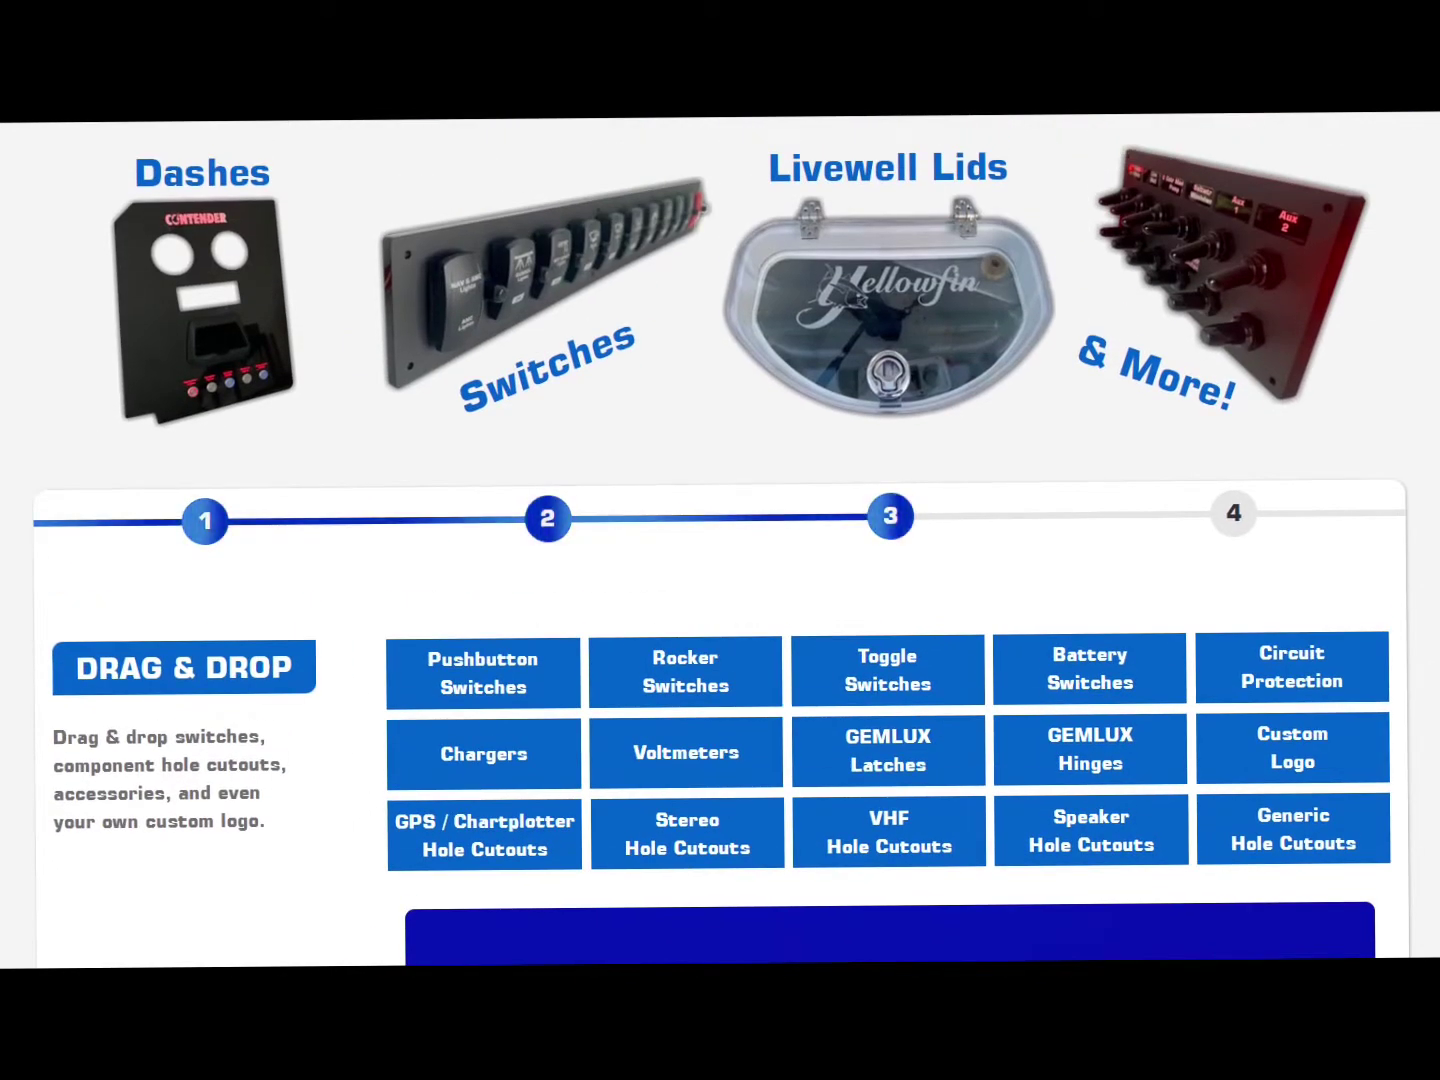
mouse_move(466, 675)
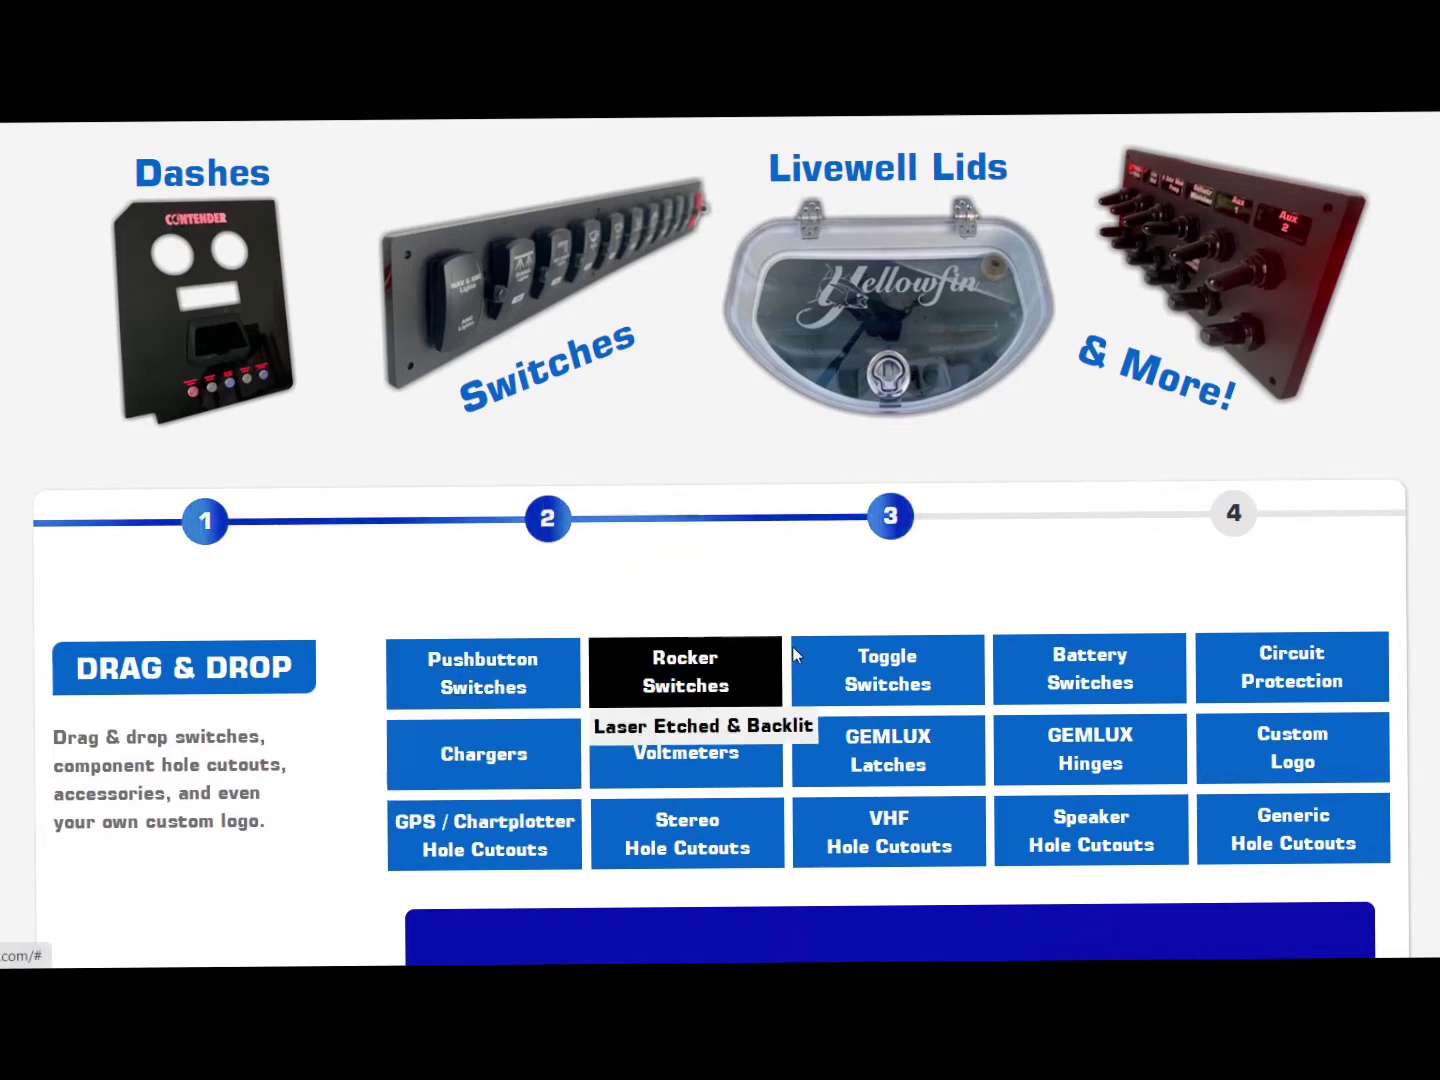
mouse_move(476, 730)
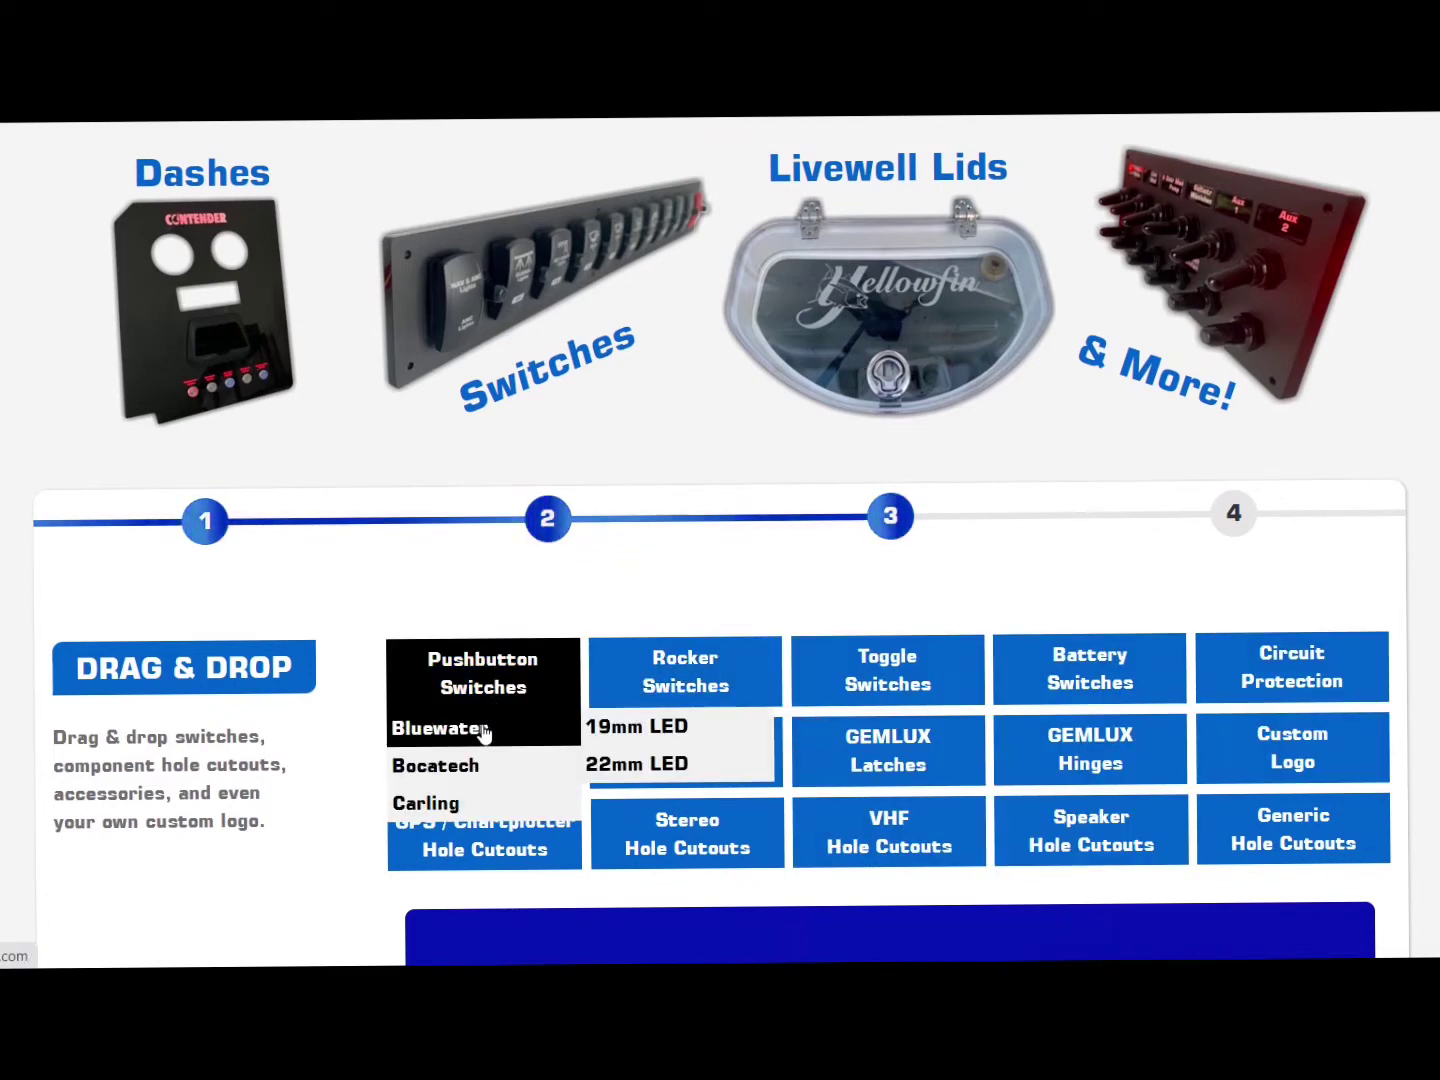
mouse_move(636, 727)
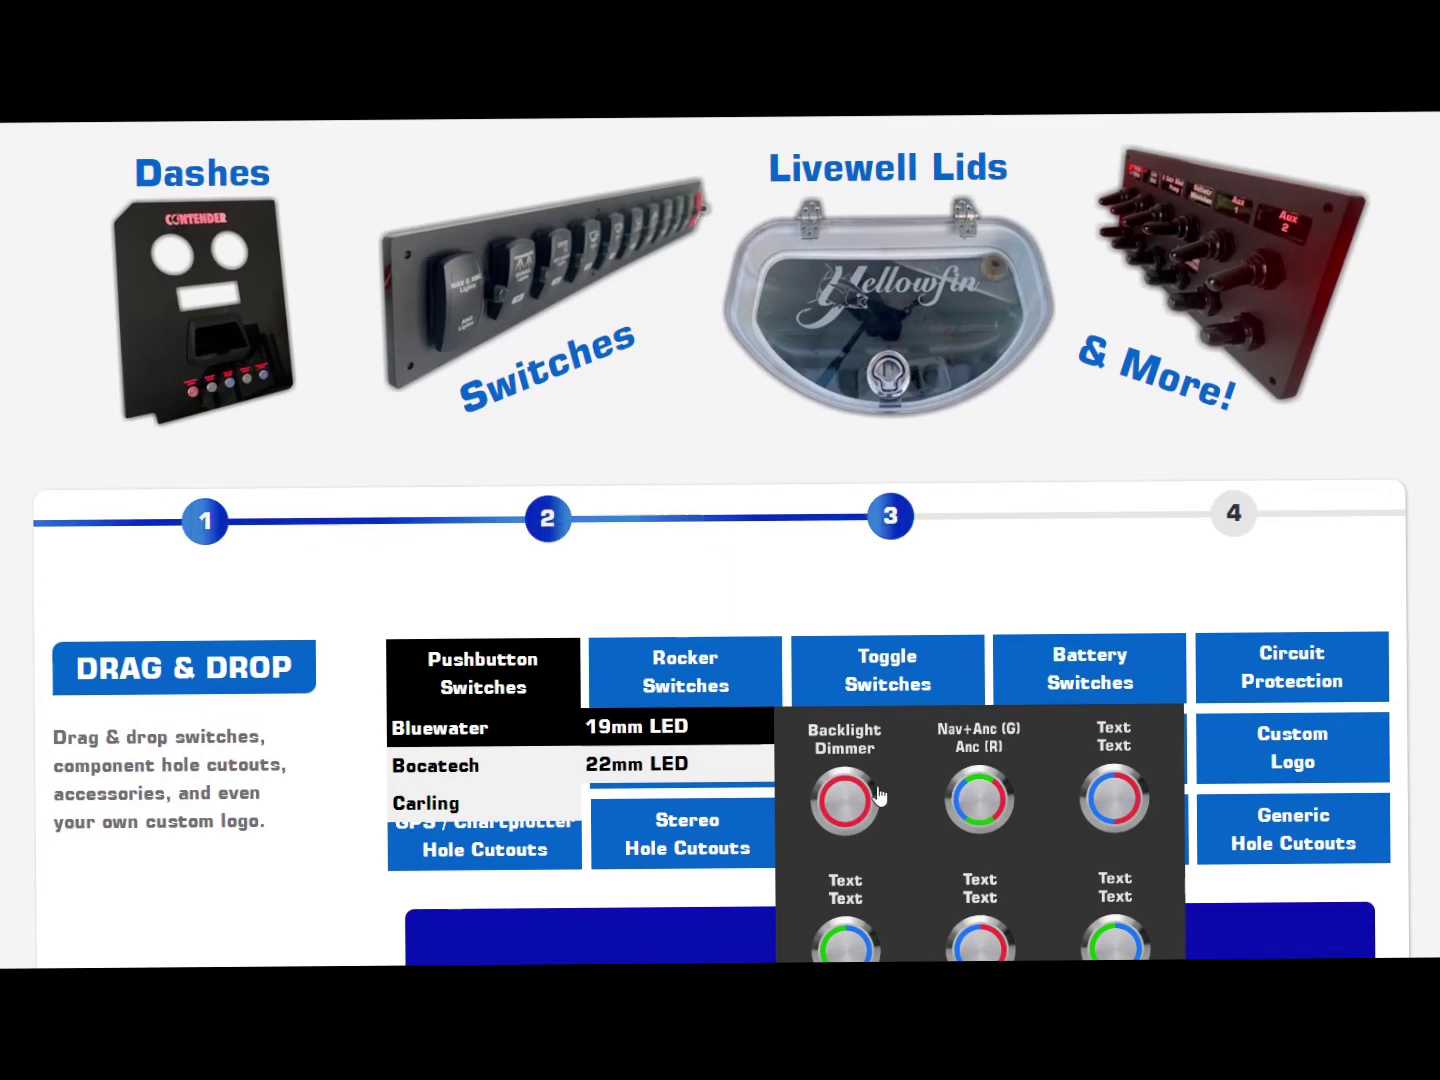
scroll(1010, 790, "down", 3)
left_click_drag(995, 734, 515, 818)
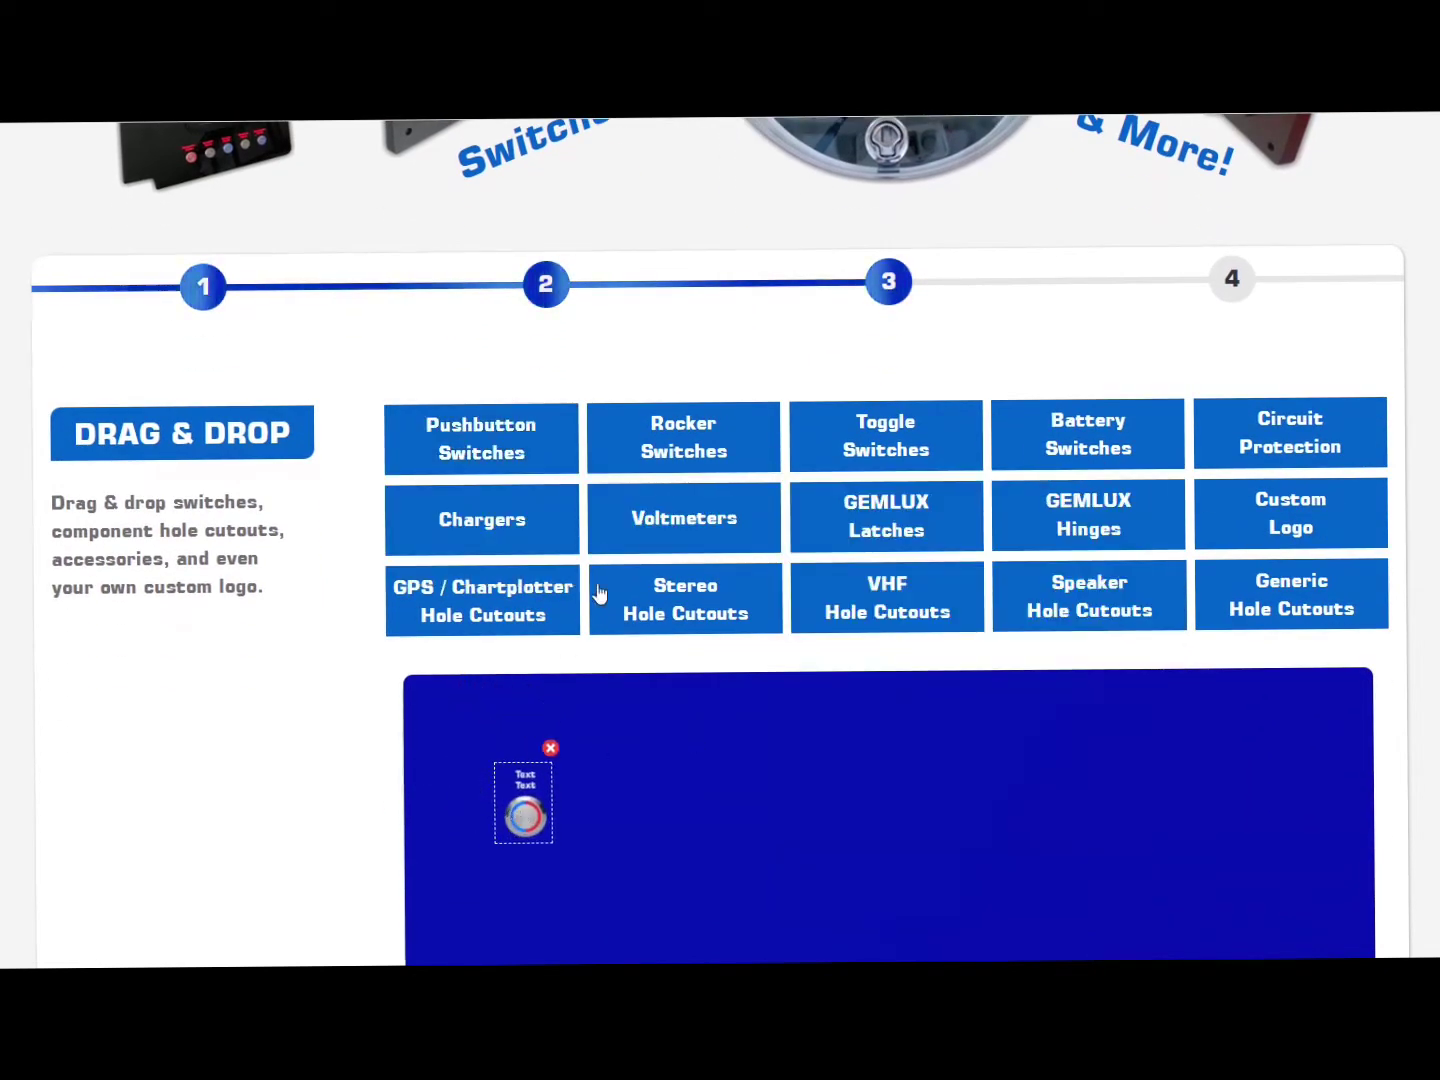
Step: Add a blue ACC rocker and a toggle switch in a row beside the pushbutton
mouse_move(641, 499)
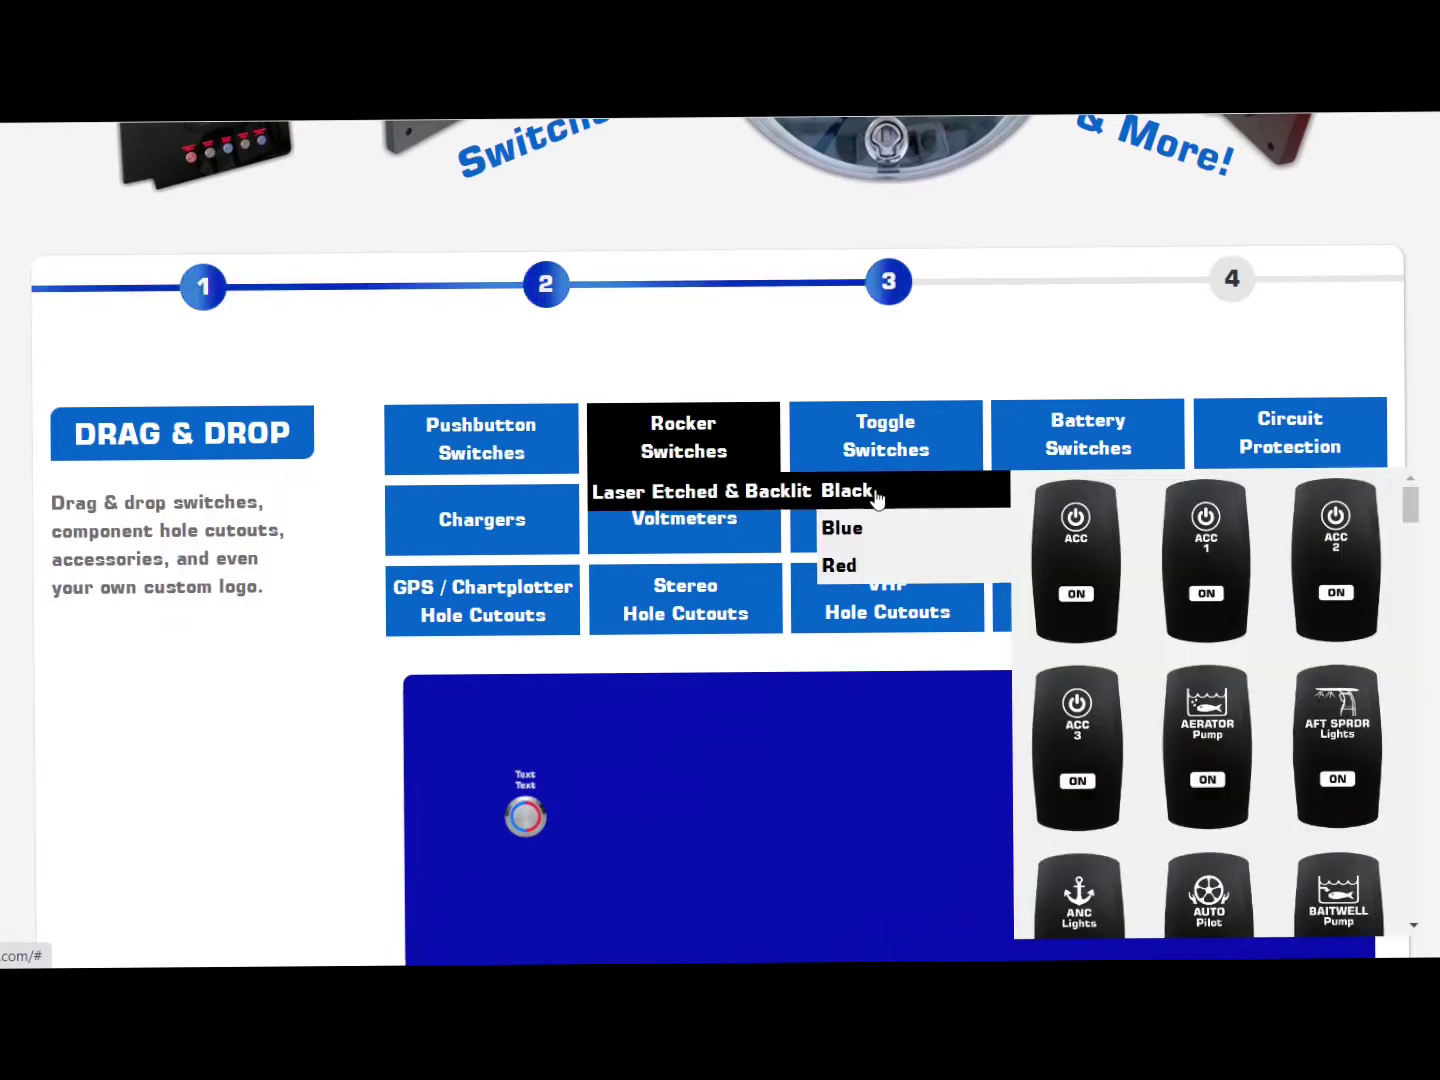
mouse_move(913, 526)
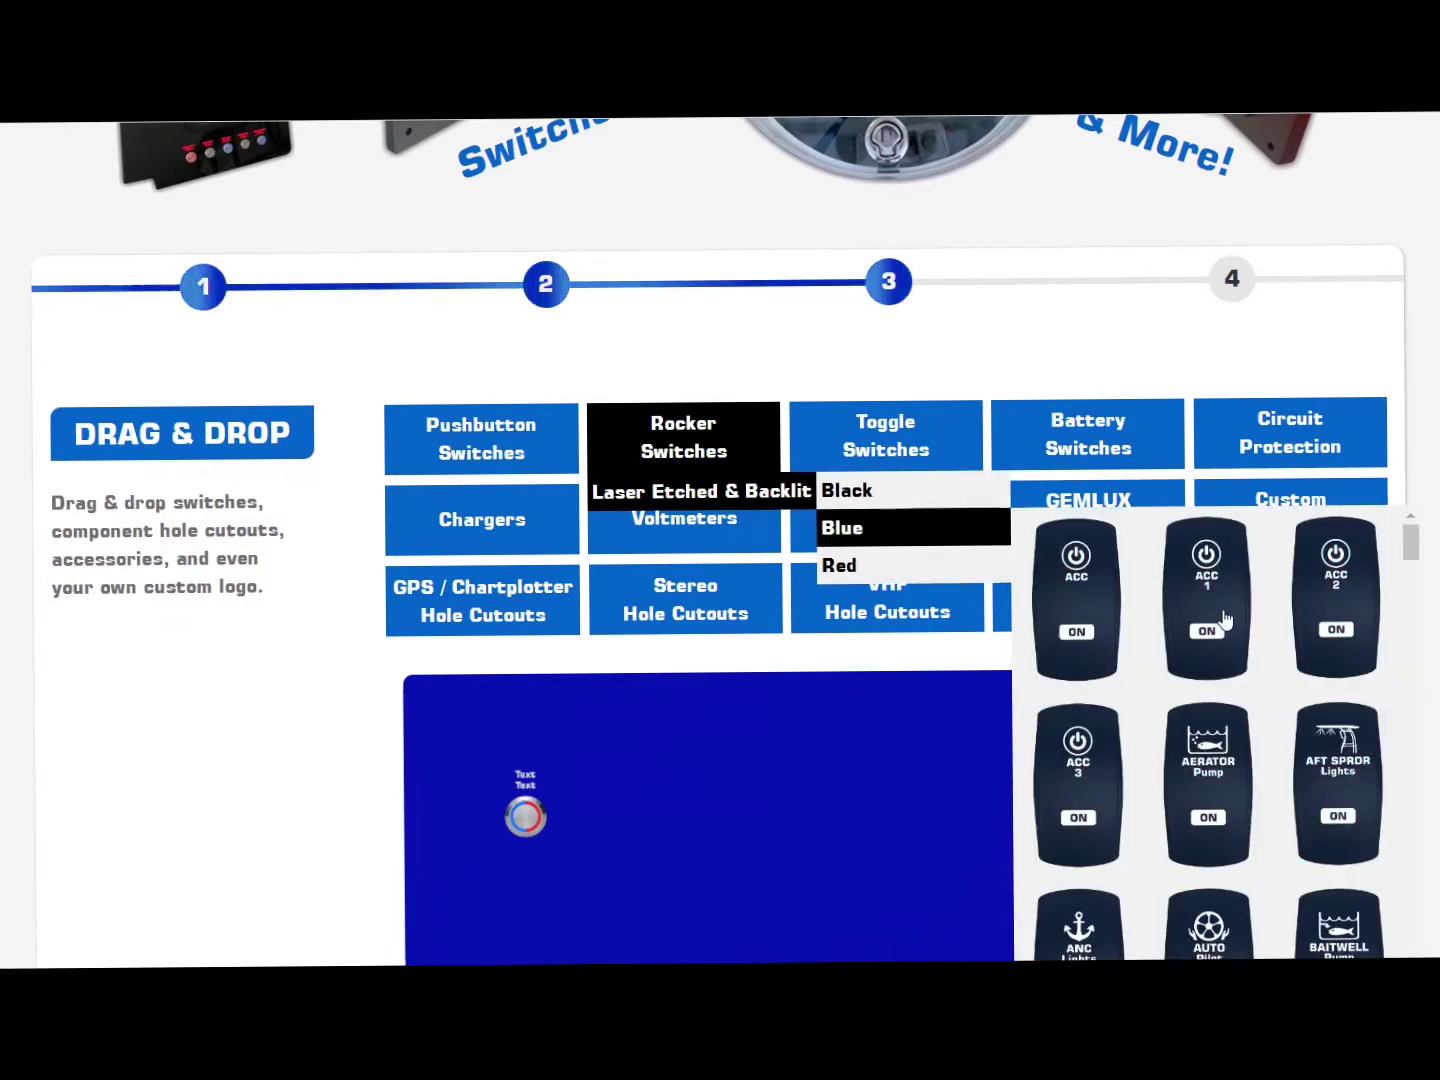
left_click_drag(1221, 627, 621, 815)
mouse_move(852, 460)
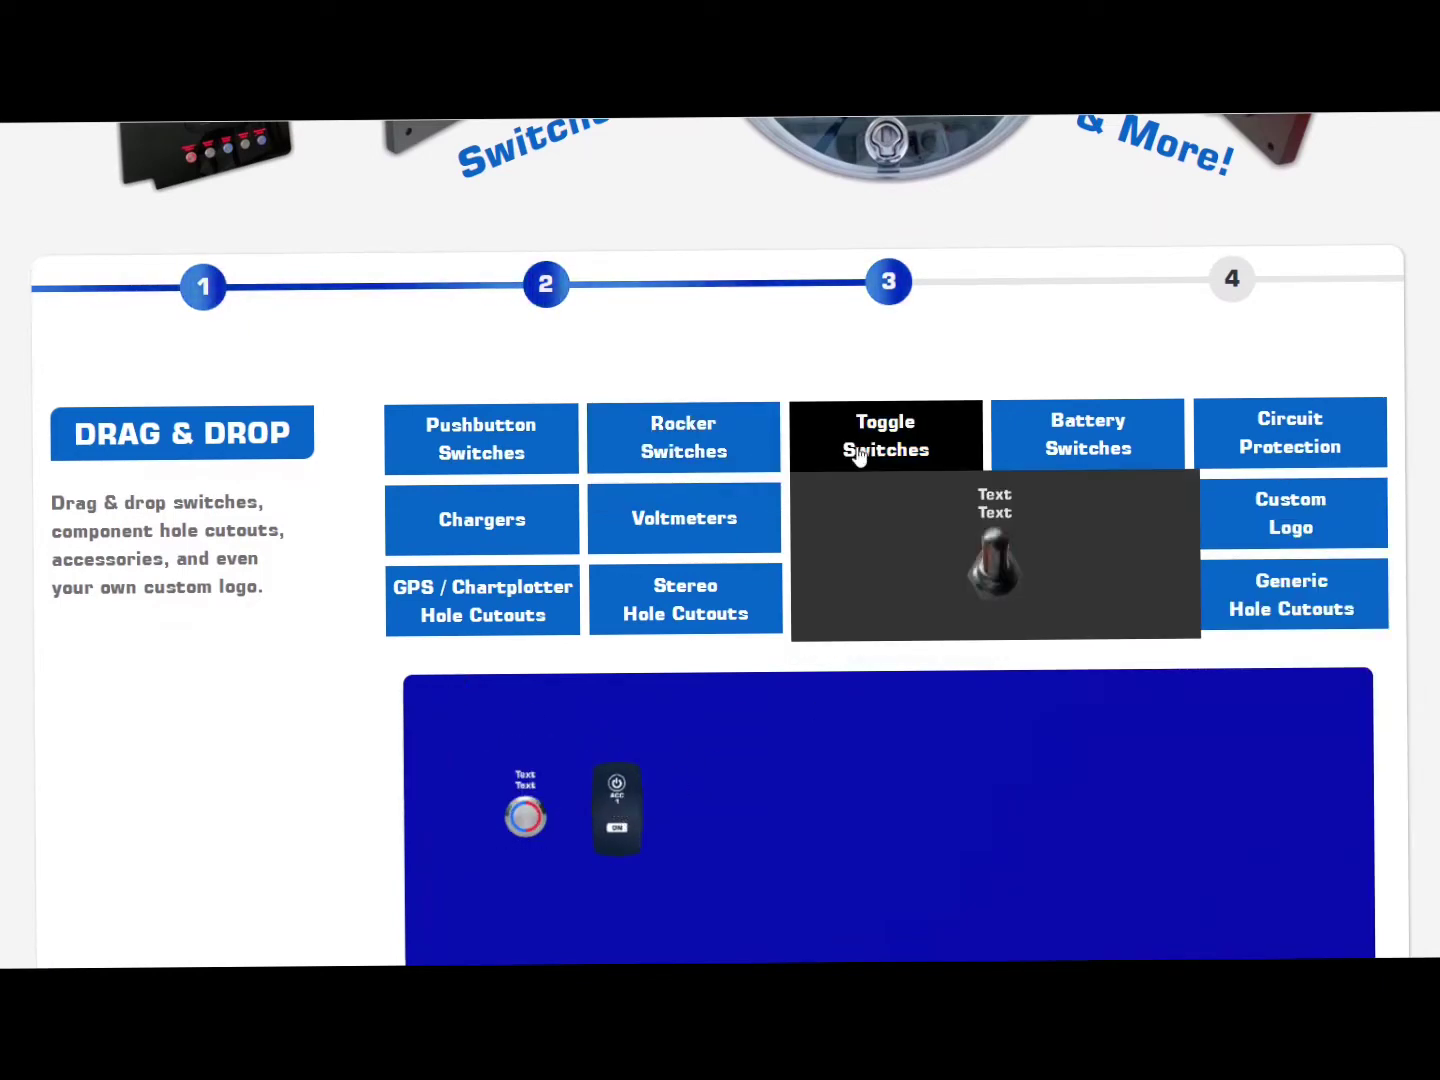
left_click(995, 543)
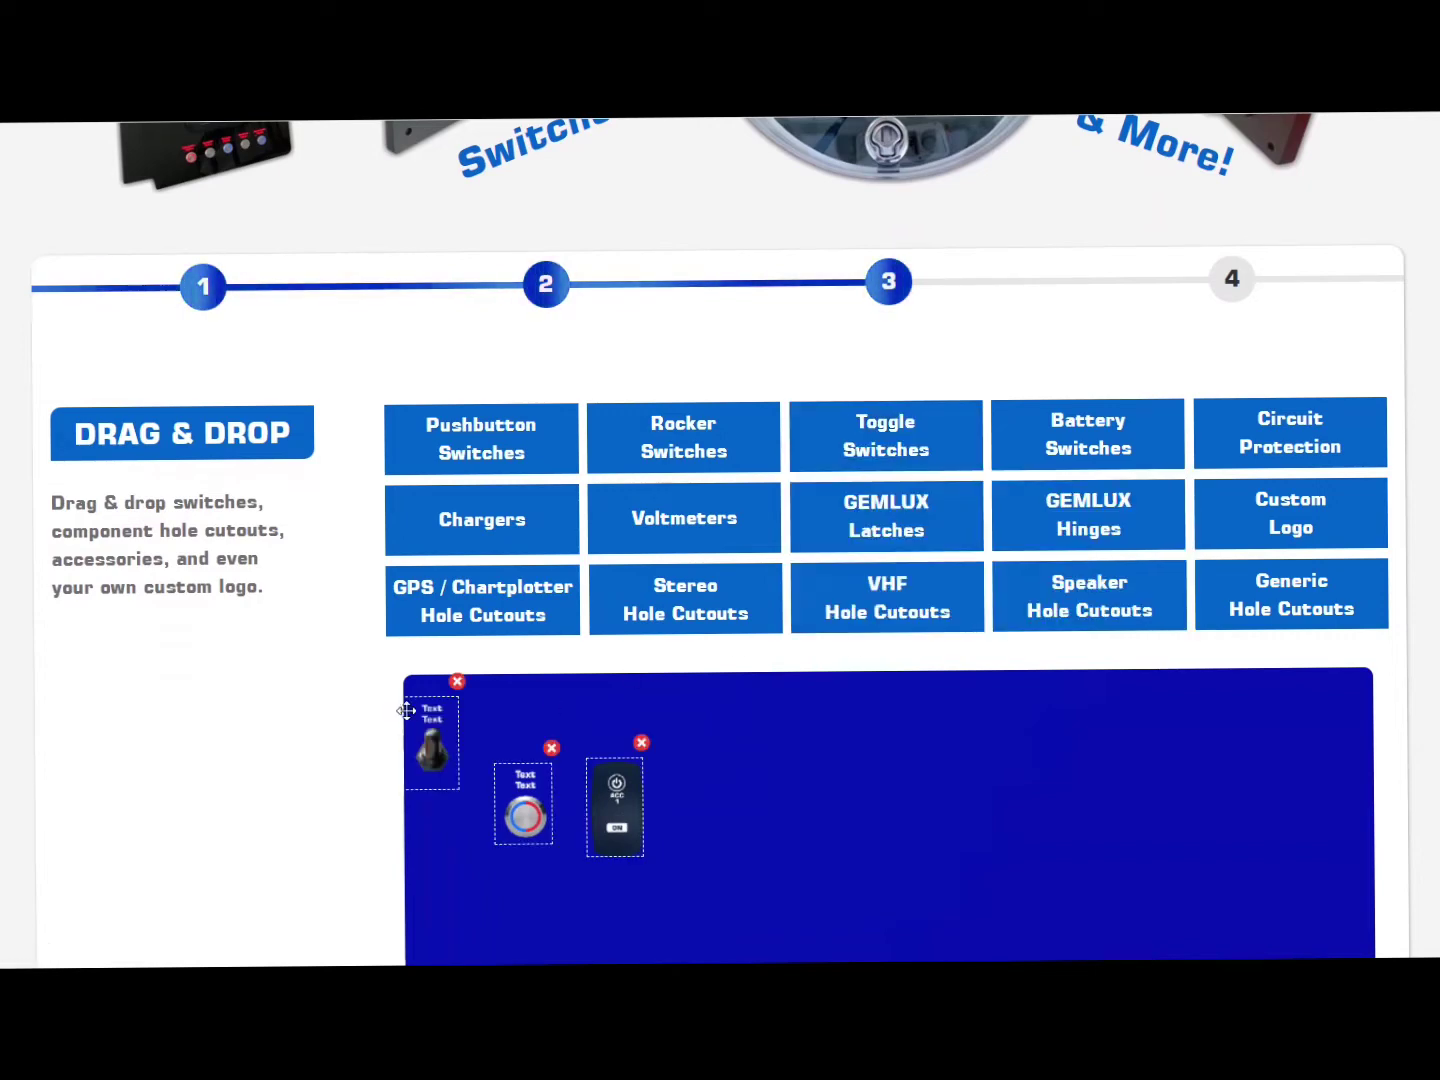
left_click_drag(430, 745, 695, 808)
Step: Add circuit breakers and position them below the pushbutton, rocker and toggle switches
mouse_move(1325, 427)
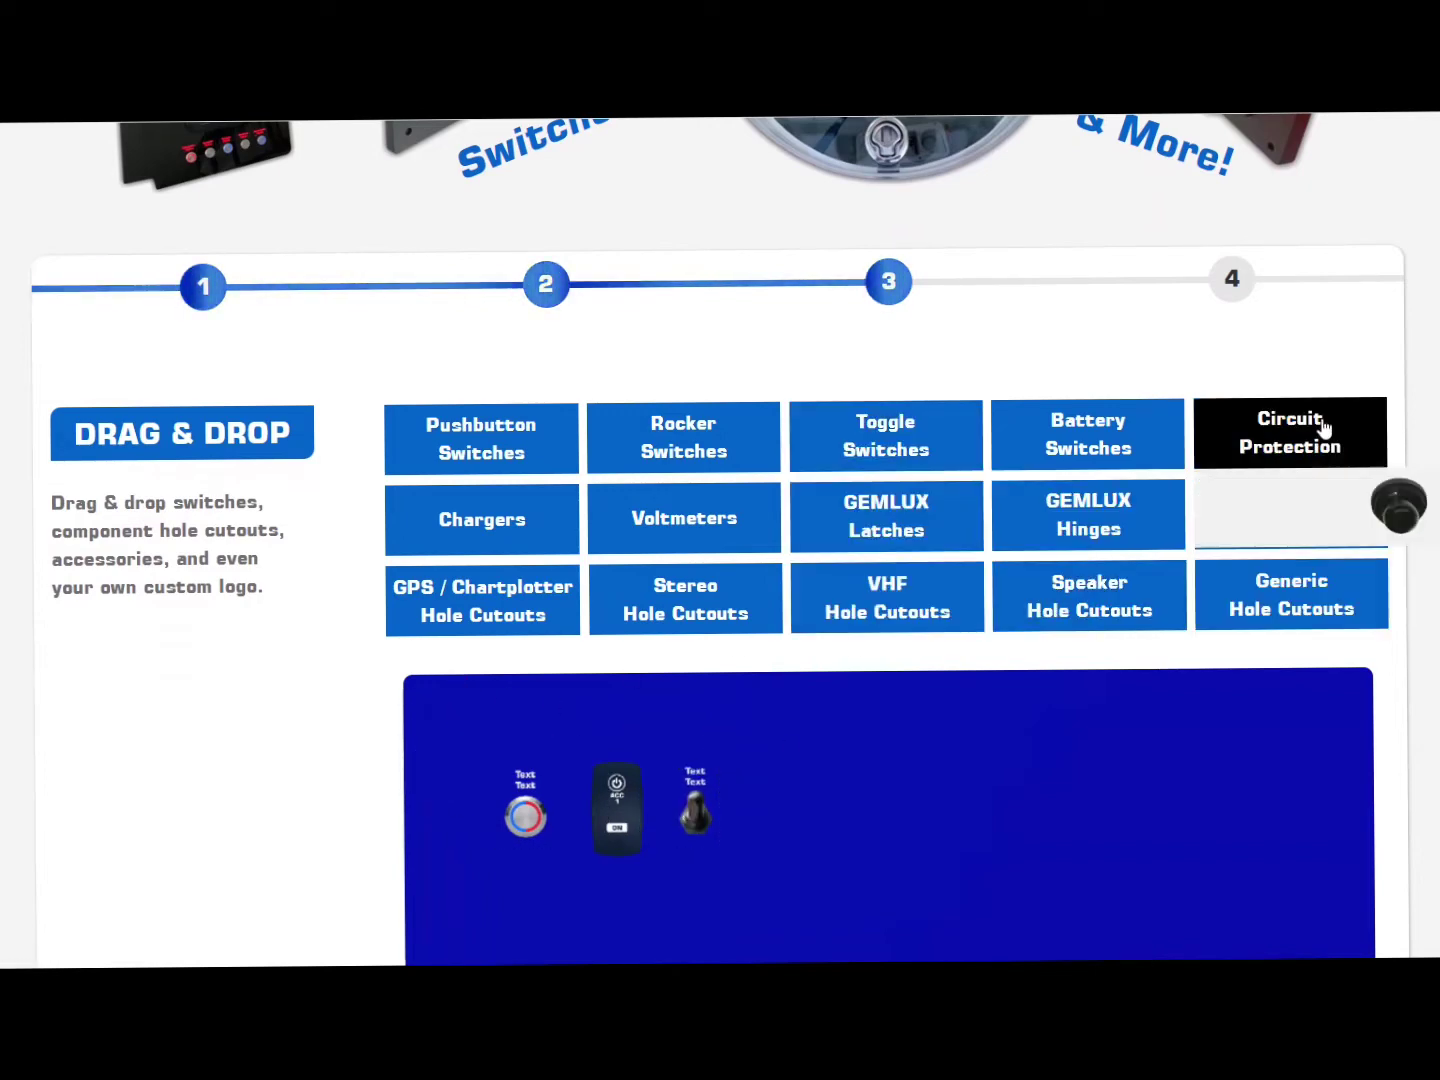
left_click(1398, 509)
left_click(1395, 514)
scroll(755, 689, "down", 2)
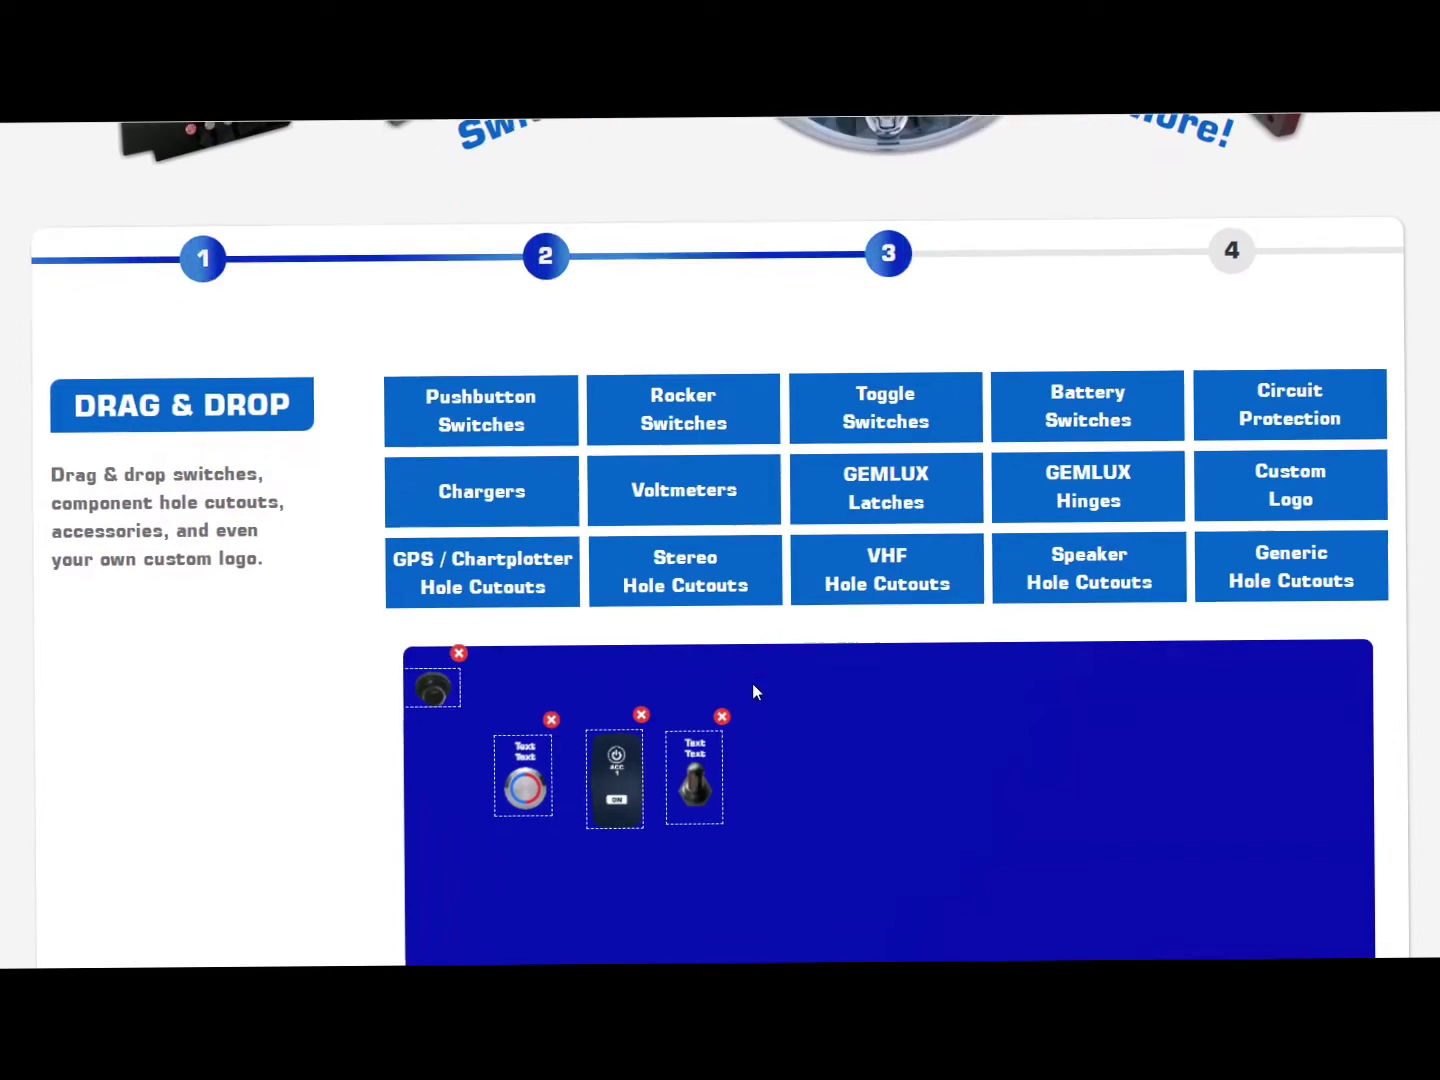
left_click_drag(433, 598, 528, 751)
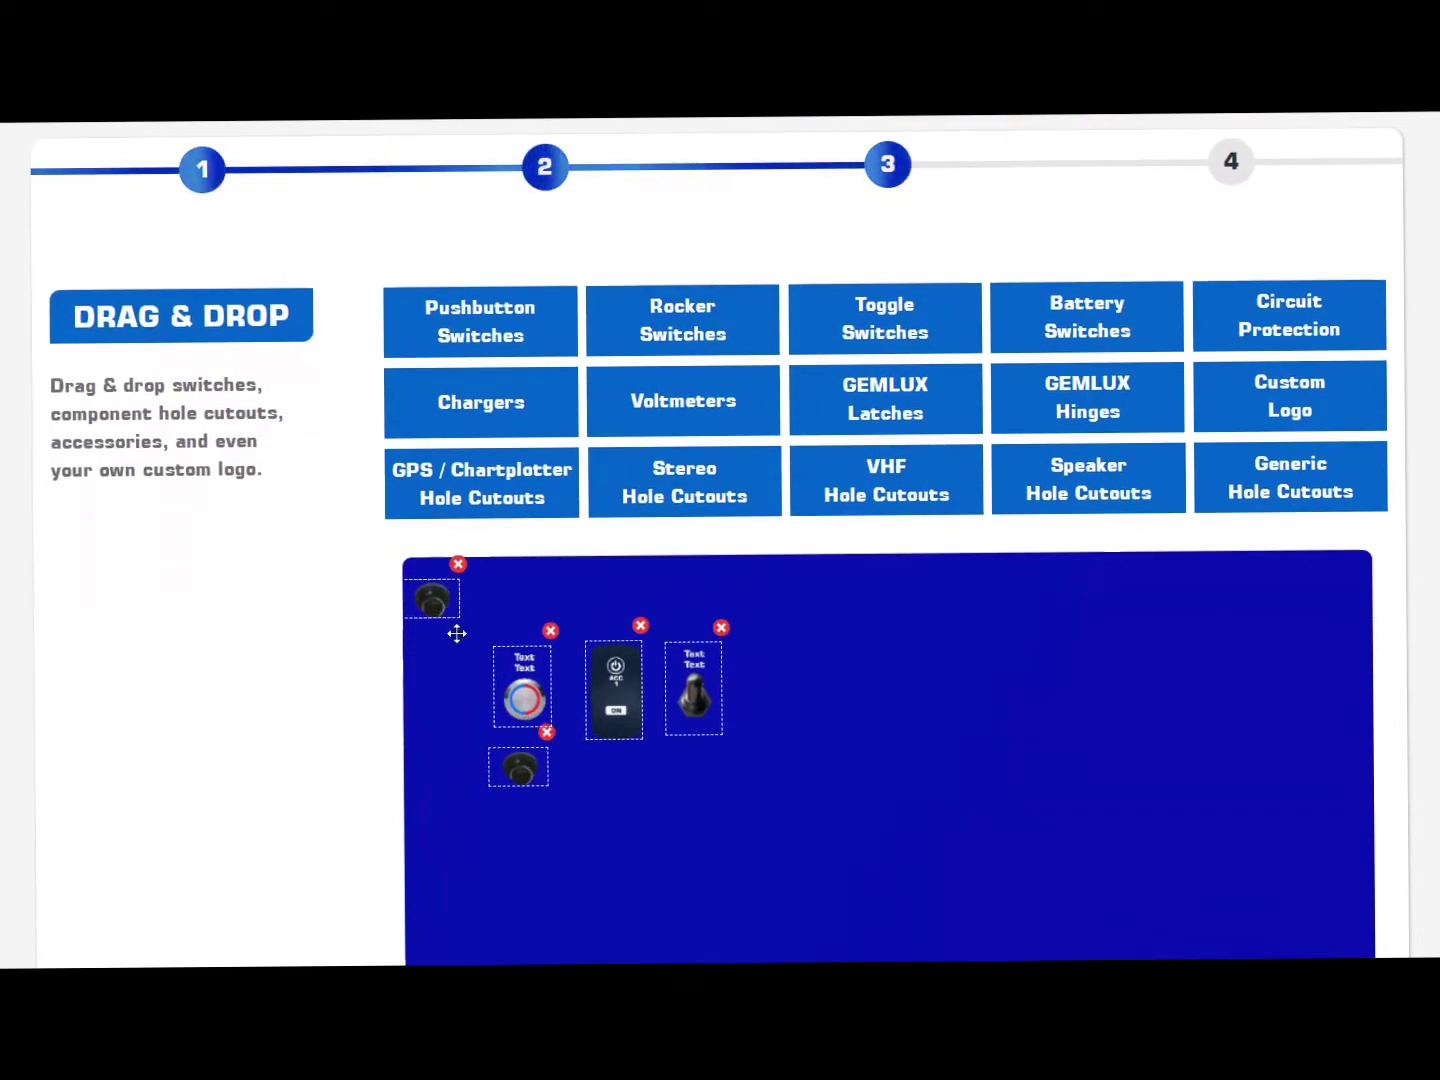
left_click_drag(437, 602, 626, 780)
left_click_drag(425, 601, 697, 770)
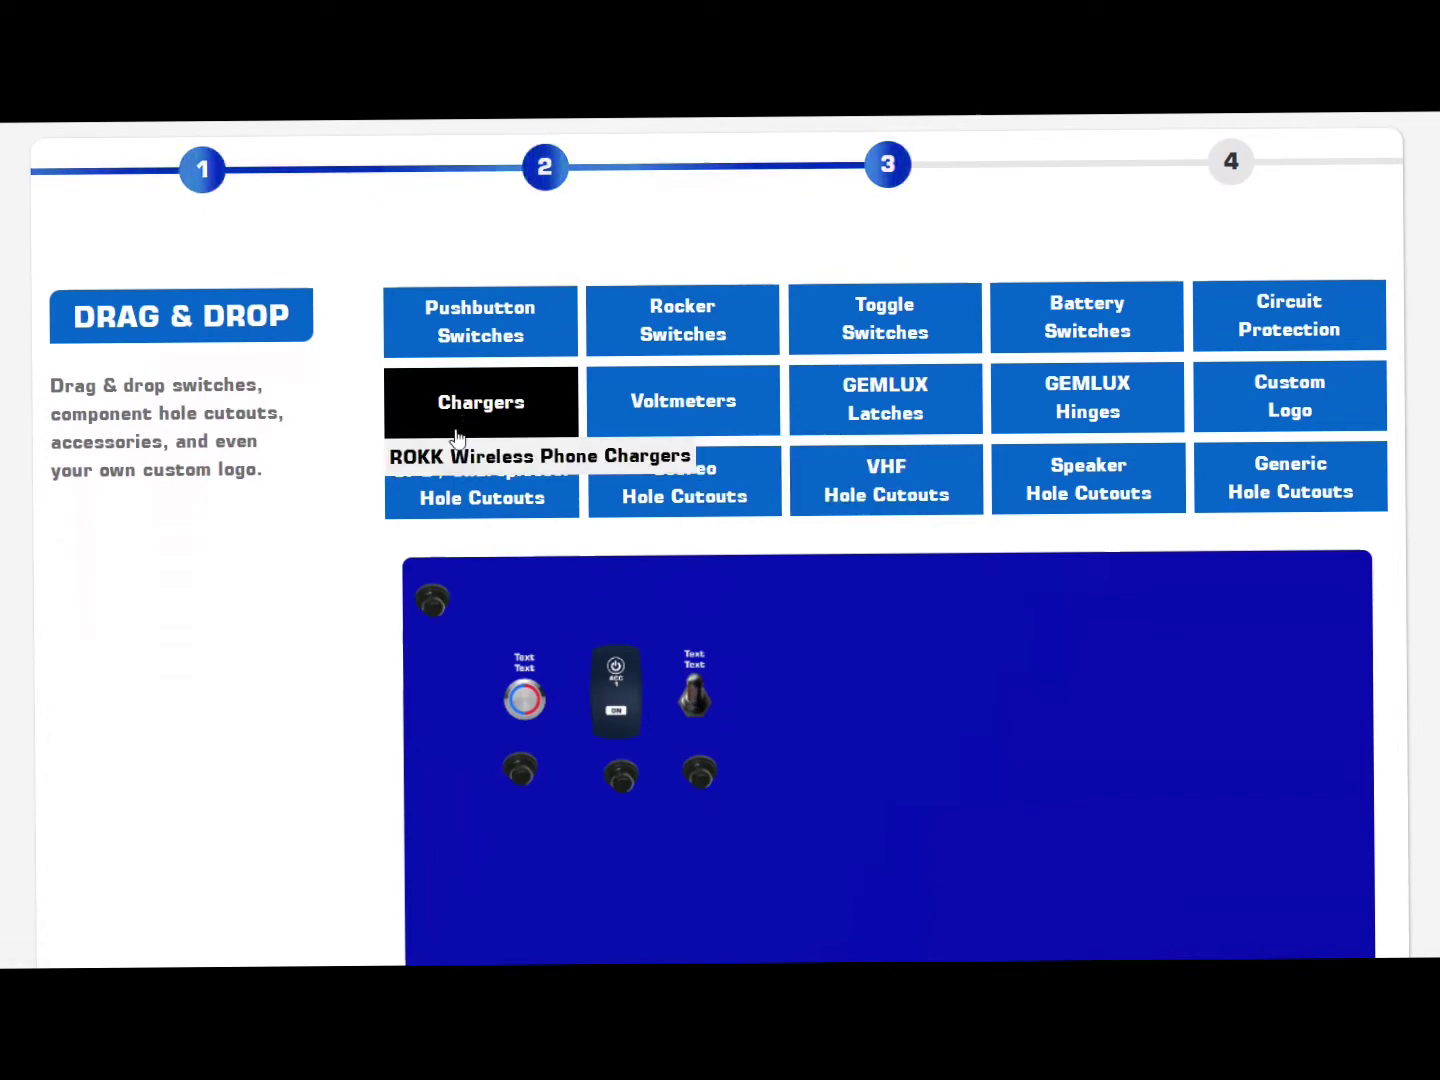
Step: Add a ROKK Active Charger and place it at the right of the panel
mouse_move(454, 455)
mouse_move(763, 455)
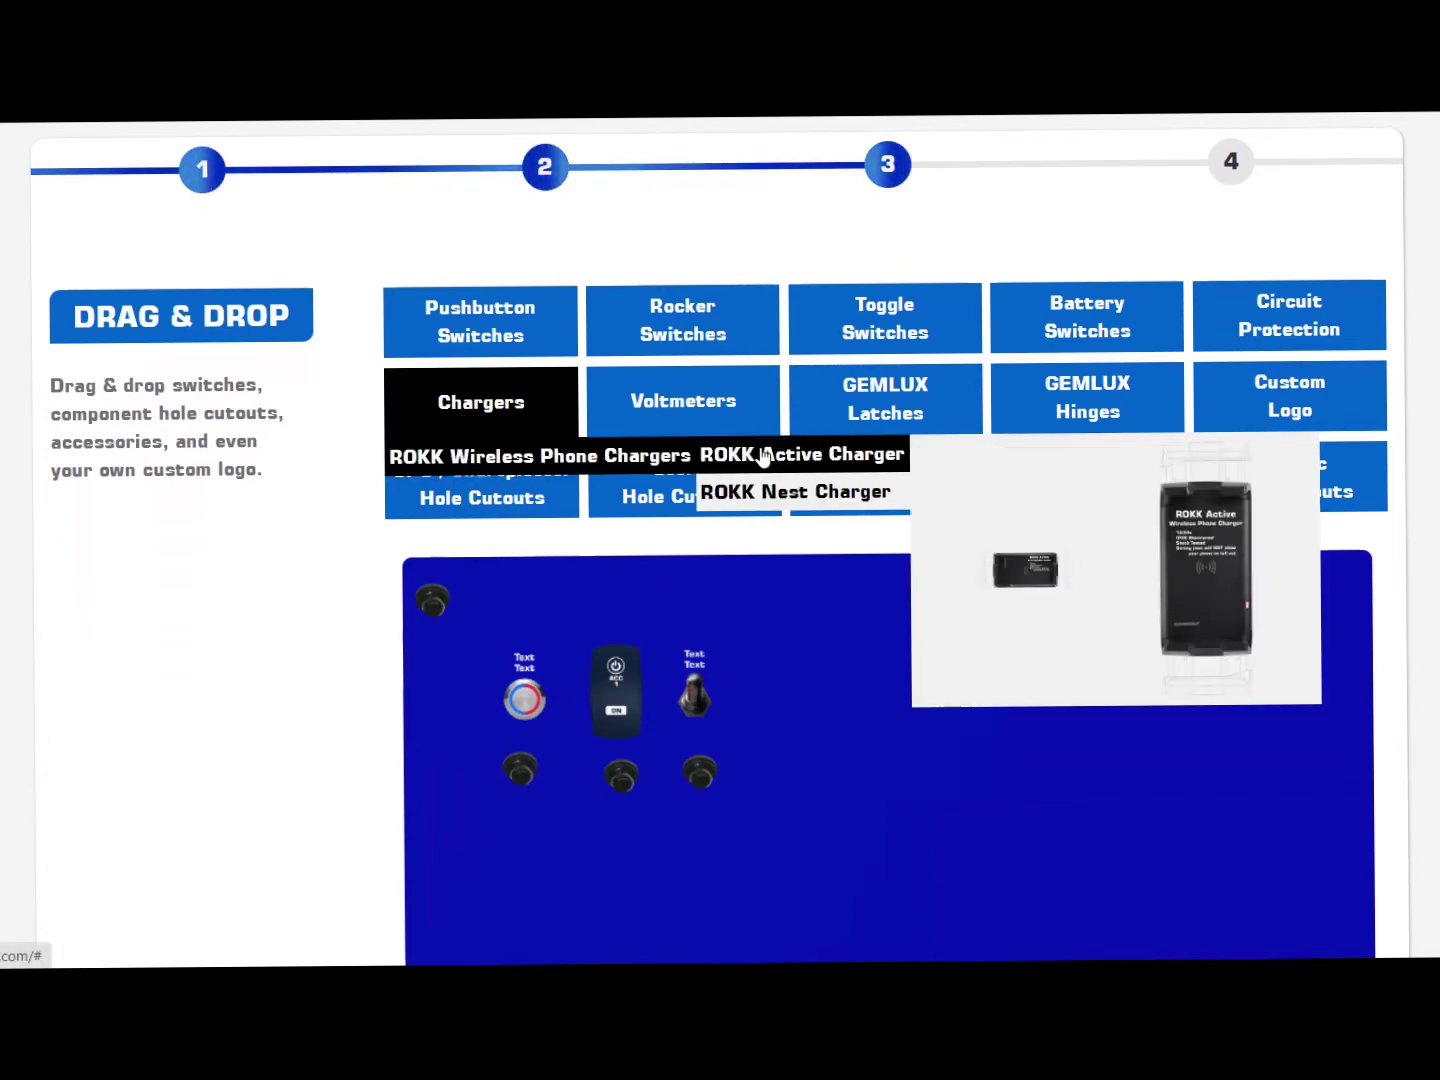
left_click(1199, 596)
scroll(537, 637, "down", 1)
left_click_drag(462, 693, 1233, 741)
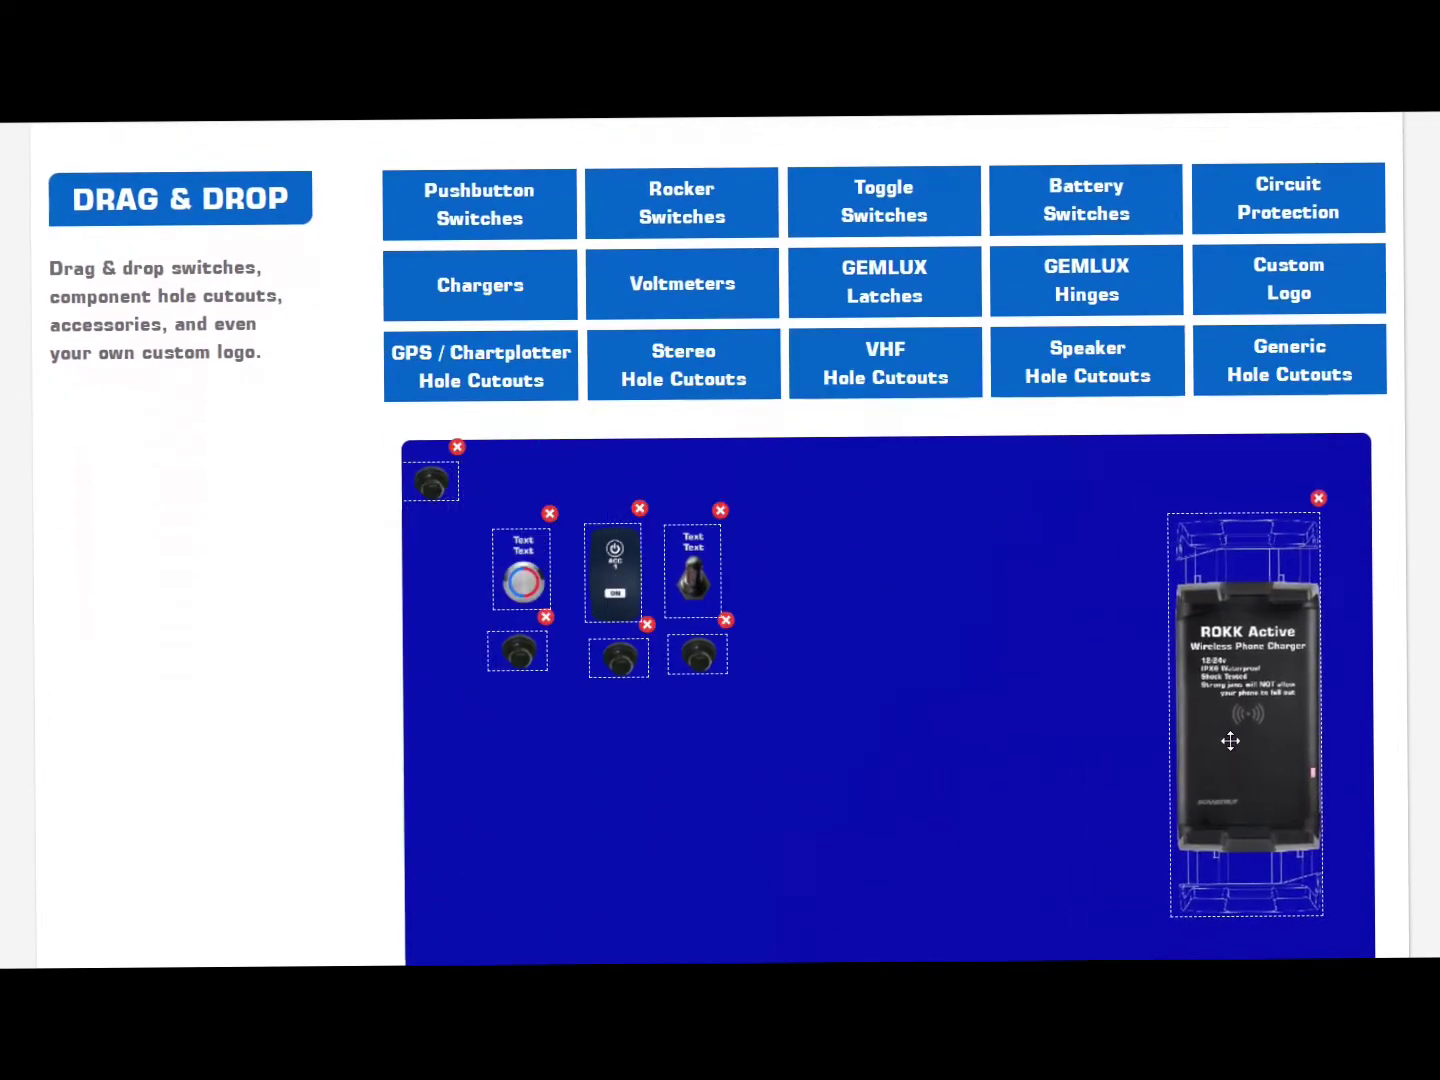
scroll(983, 656, "down", 1)
scroll(983, 656, "up", 2)
Step: Upload the 25T image as a custom logo and place it below the ROKK charger
mouse_move(530, 408)
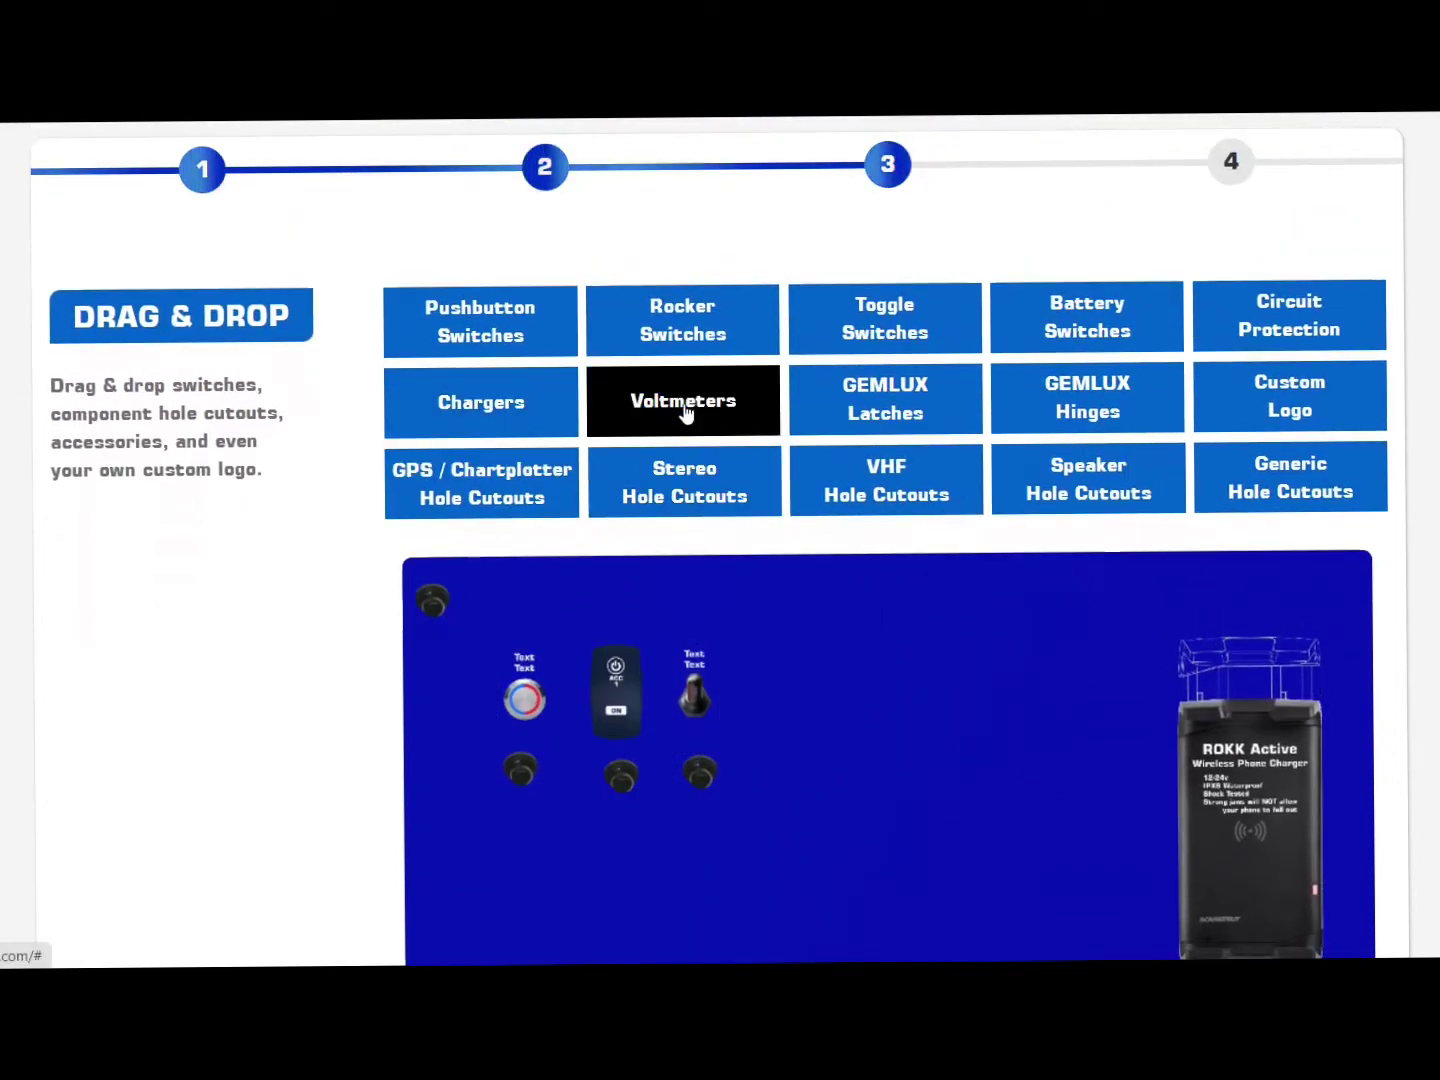
mouse_move(1277, 405)
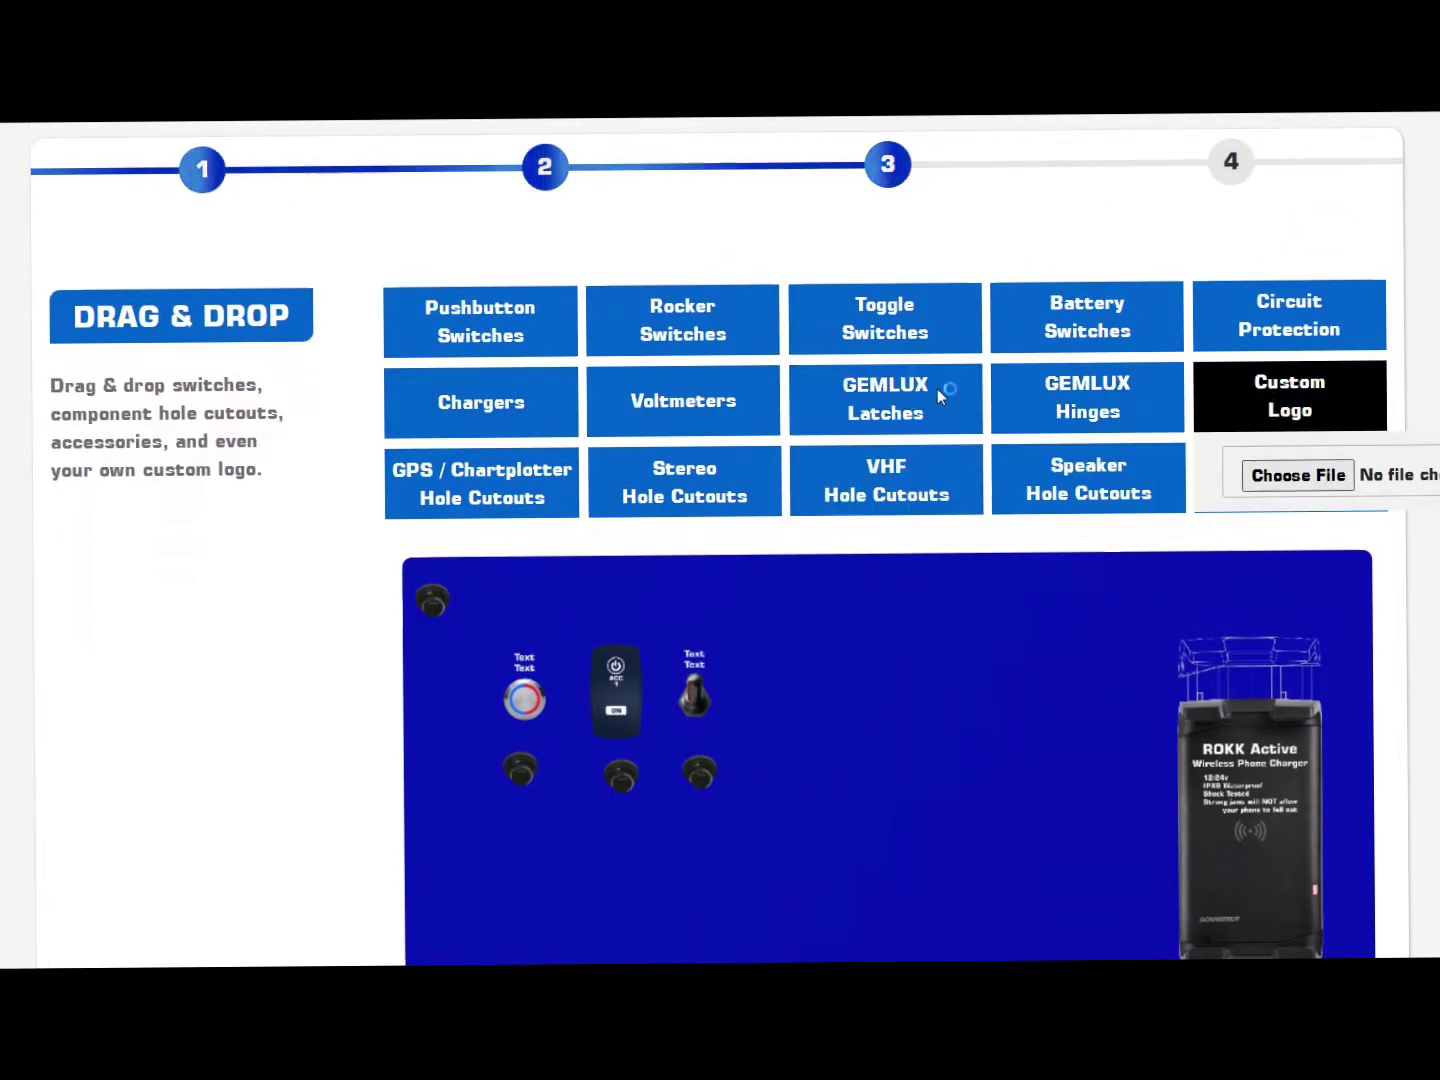
left_click(620, 195)
left_click(535, 521)
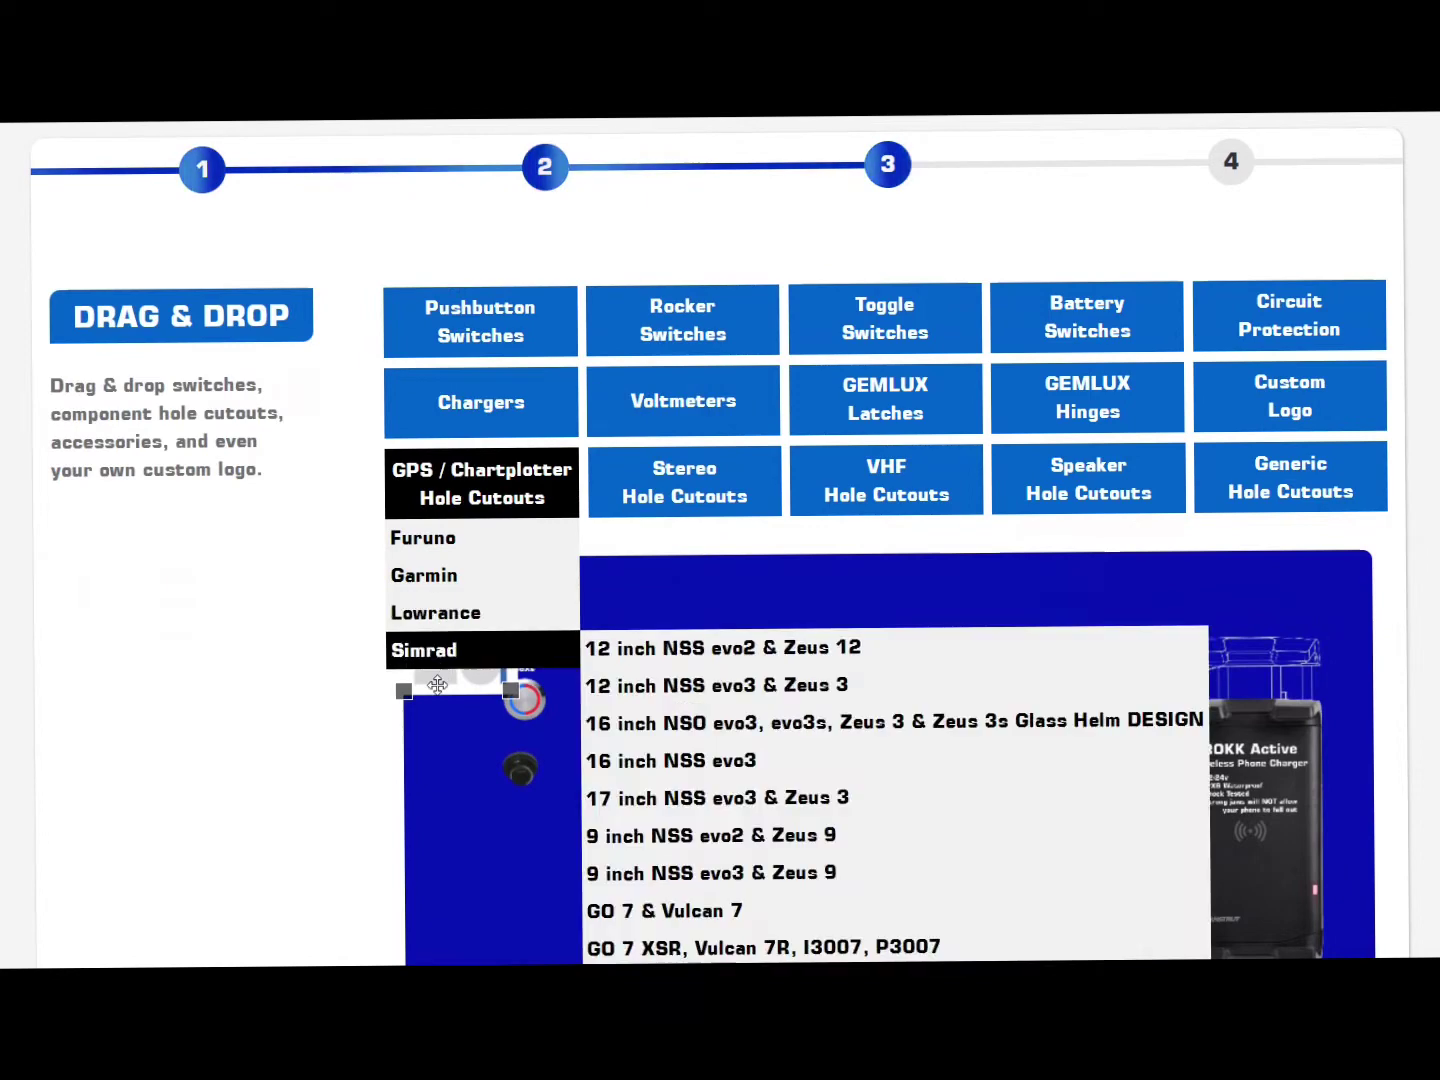
left_click_drag(437, 685, 1018, 643)
scroll(1070, 603, "down", 1)
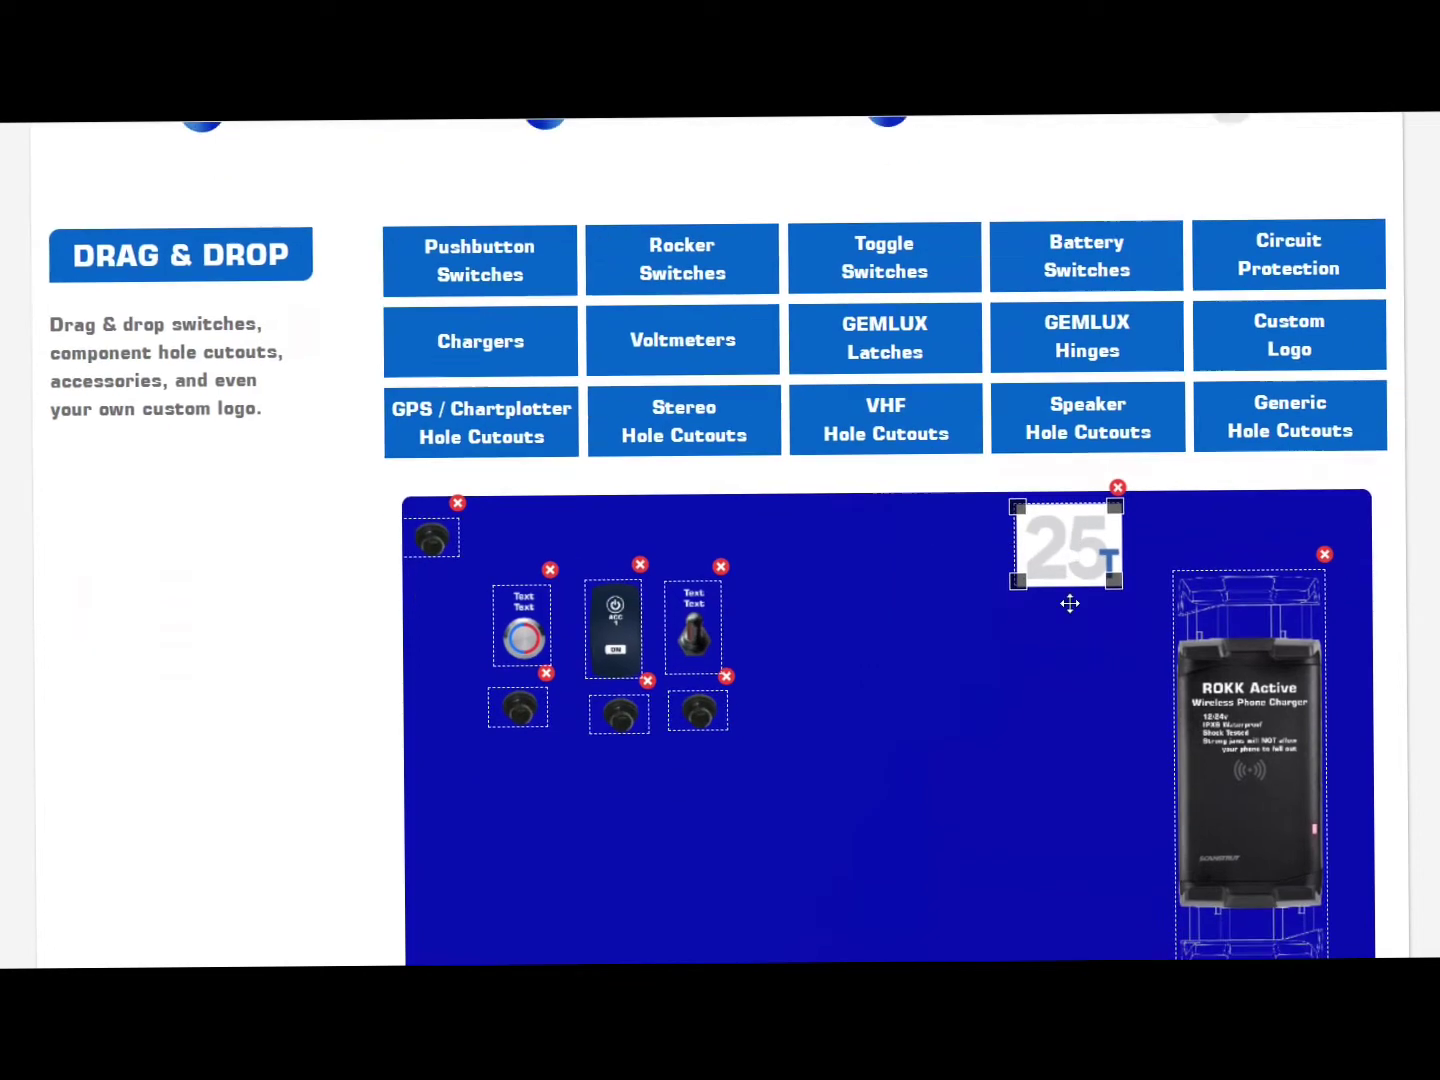
scroll(1070, 603, "down", 3)
left_click_drag(1045, 372, 1221, 862)
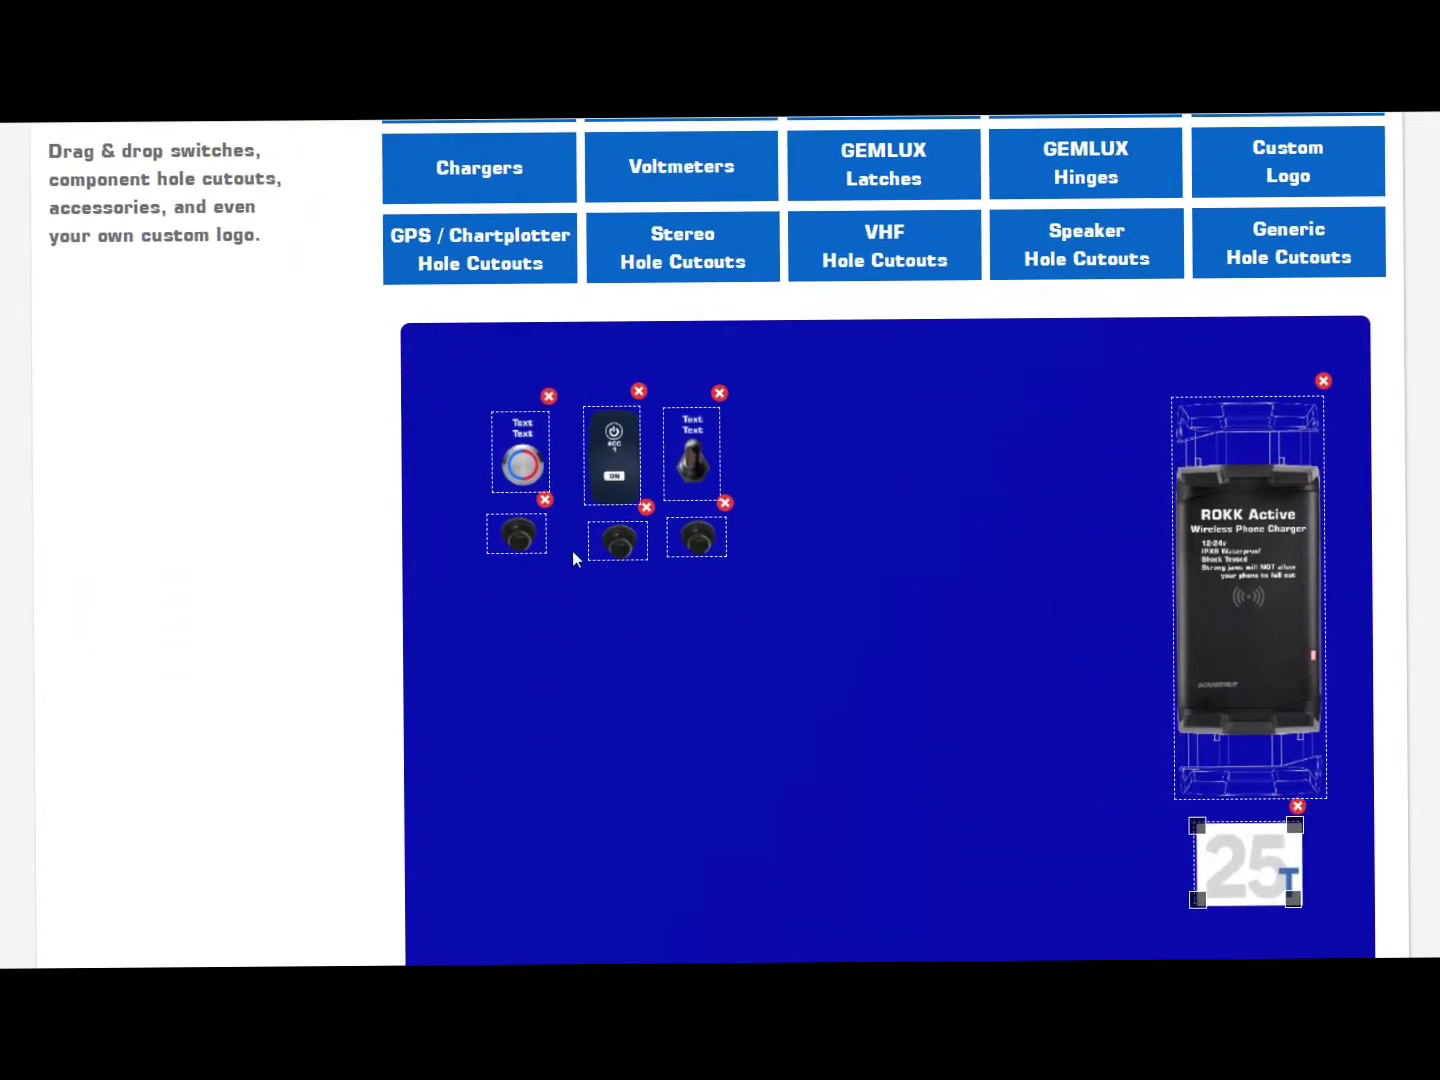
scroll(765, 650, "up", 2)
Step: Add the Garmin ECHOMAP UHD 9x display and position it in the lower middle of the panel
mouse_move(460, 376)
mouse_move(440, 432)
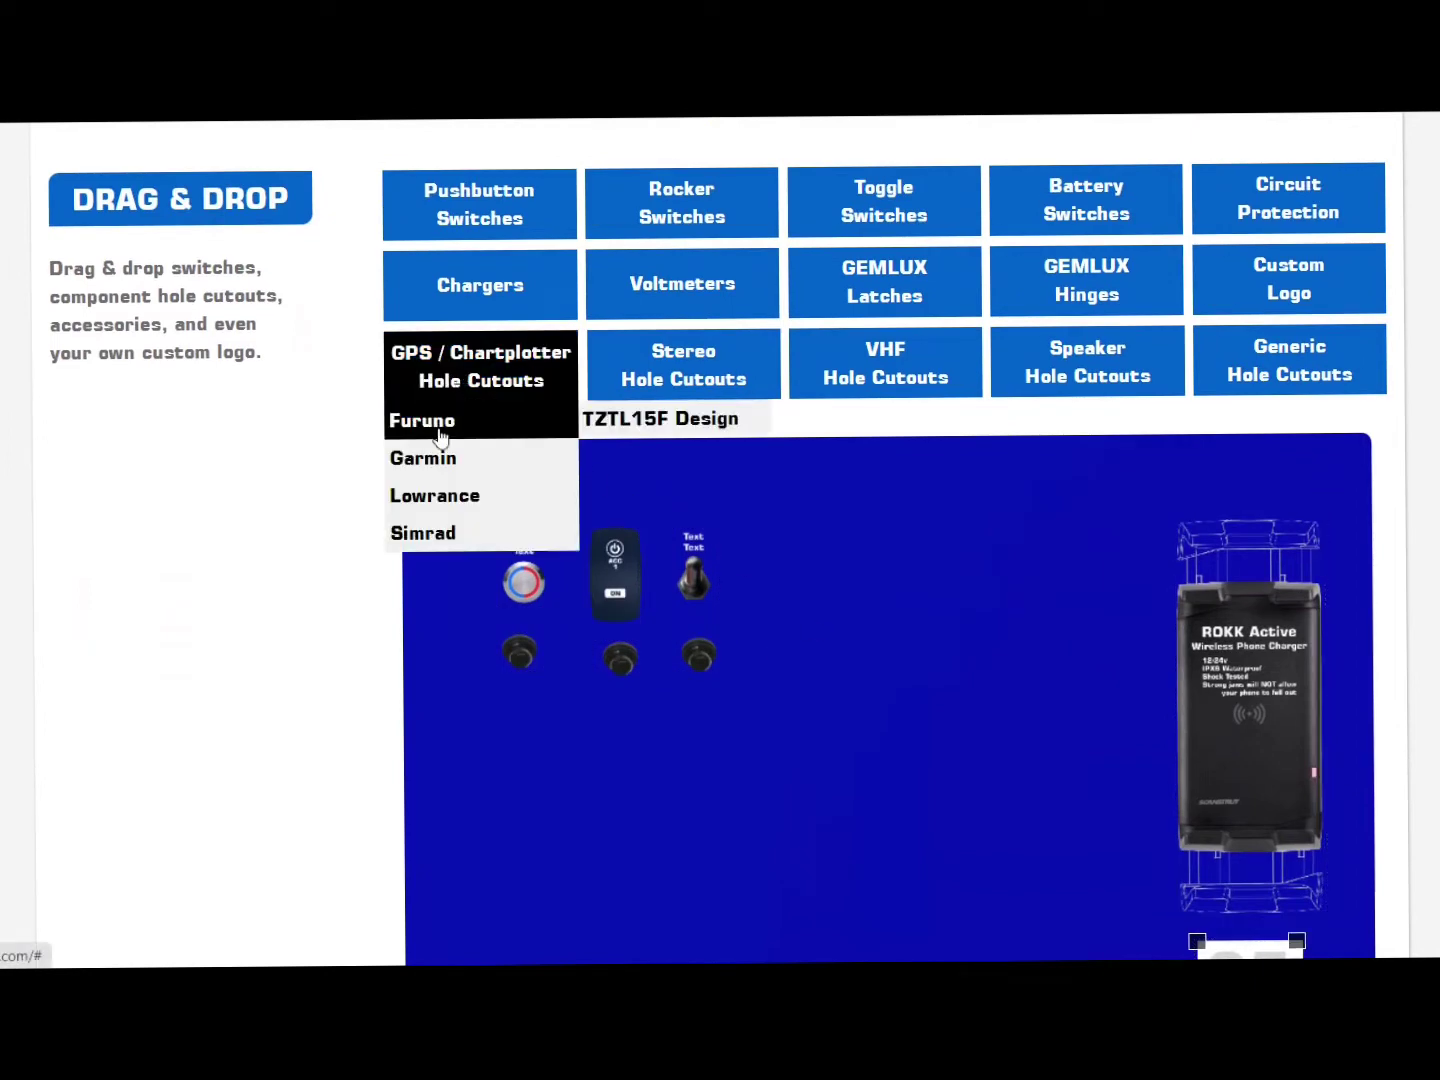
left_click_drag(691, 456, 1129, 470)
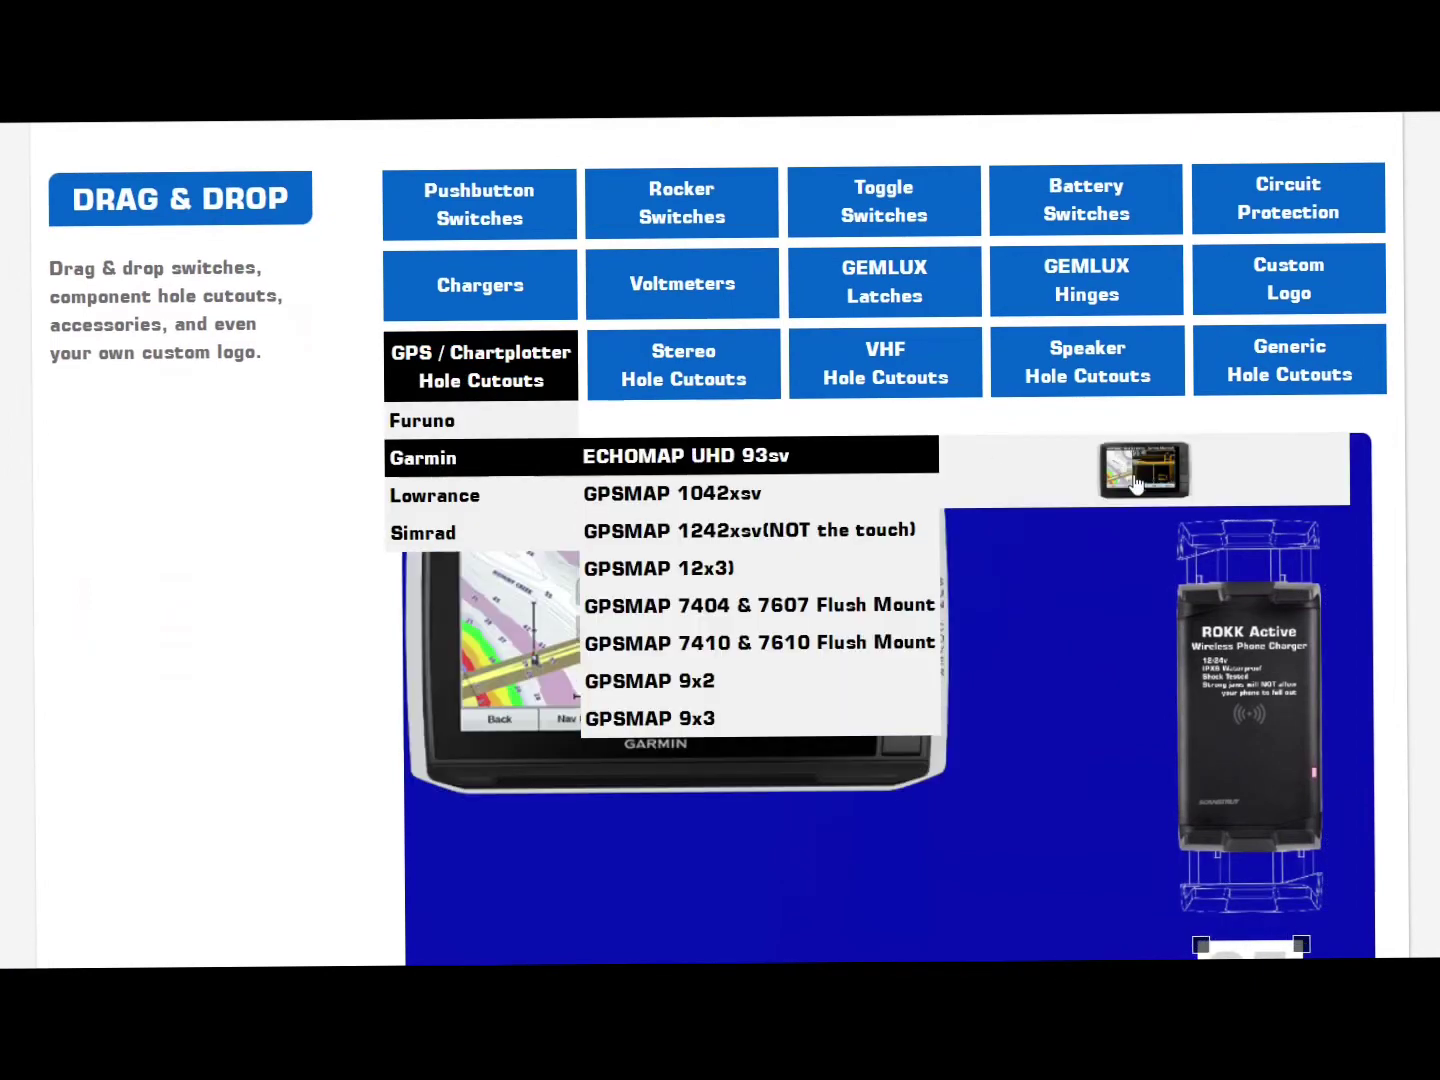
scroll(823, 487, "down", 1)
left_click_drag(697, 420, 810, 678)
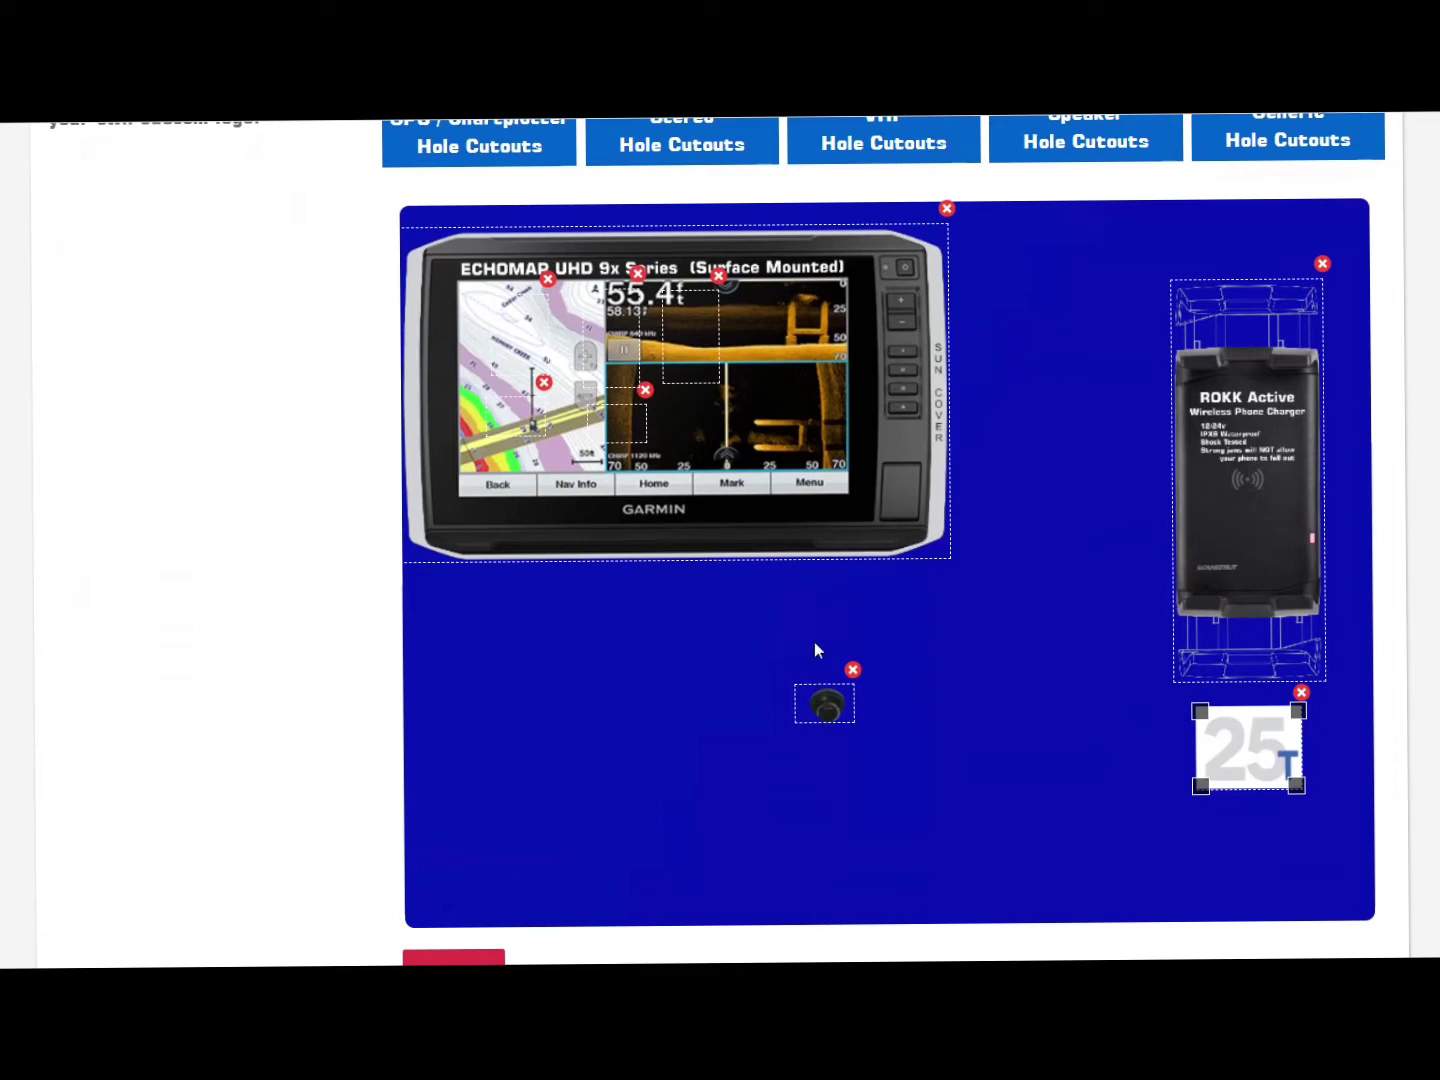
left_click_drag(649, 446, 653, 814)
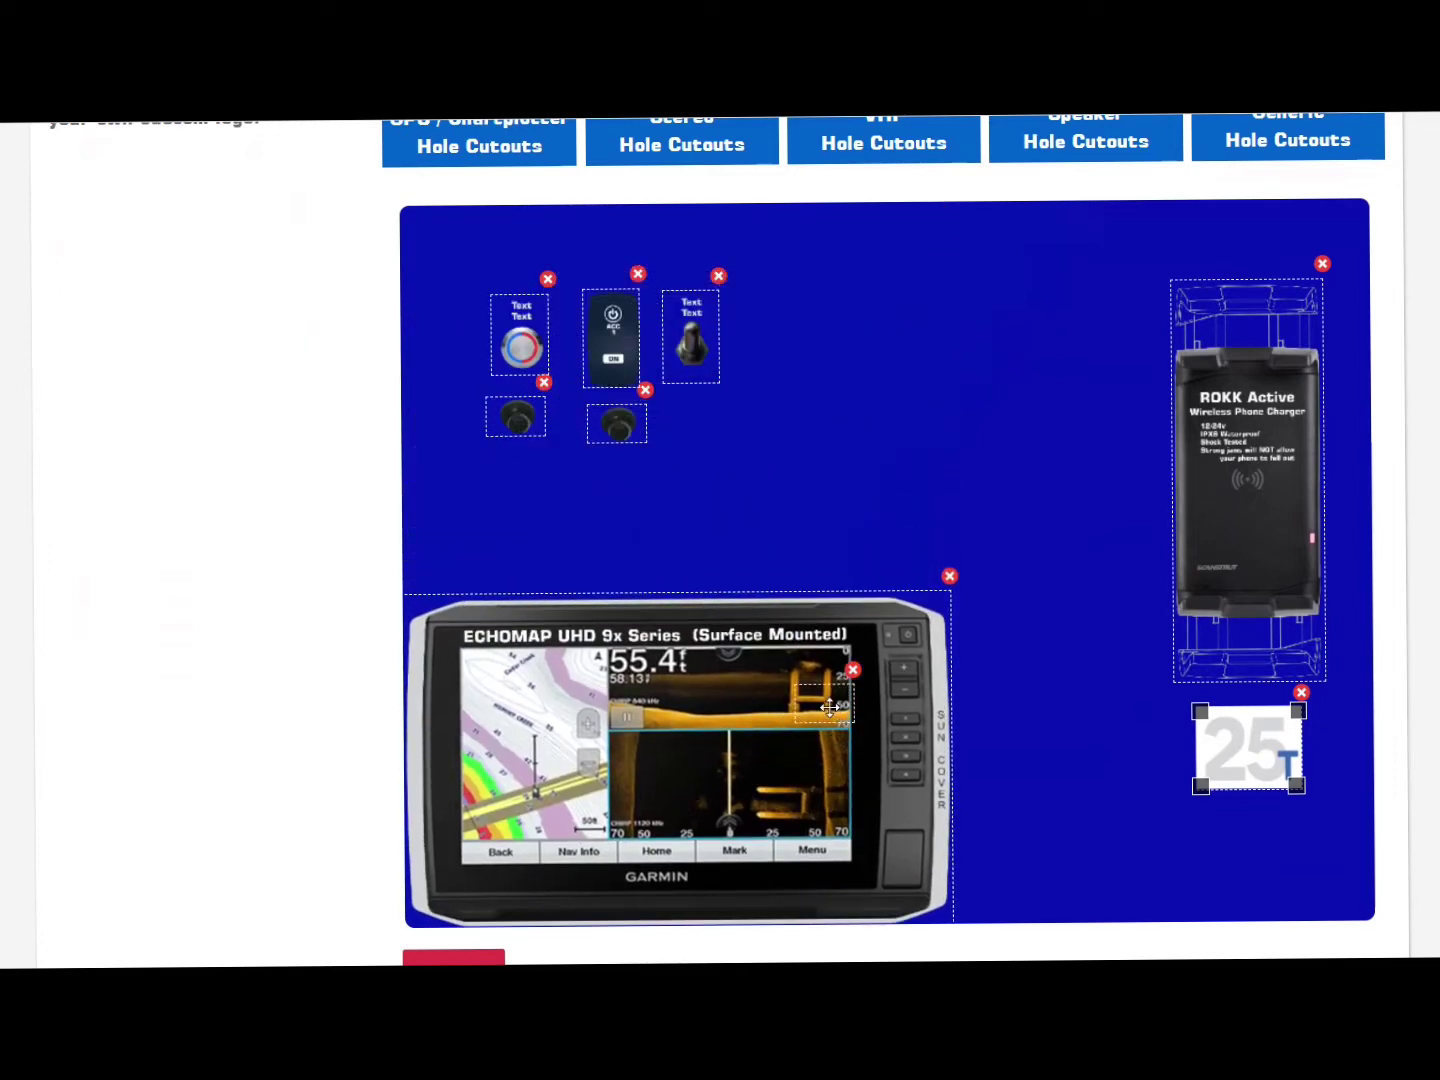
left_click_drag(829, 706, 706, 420)
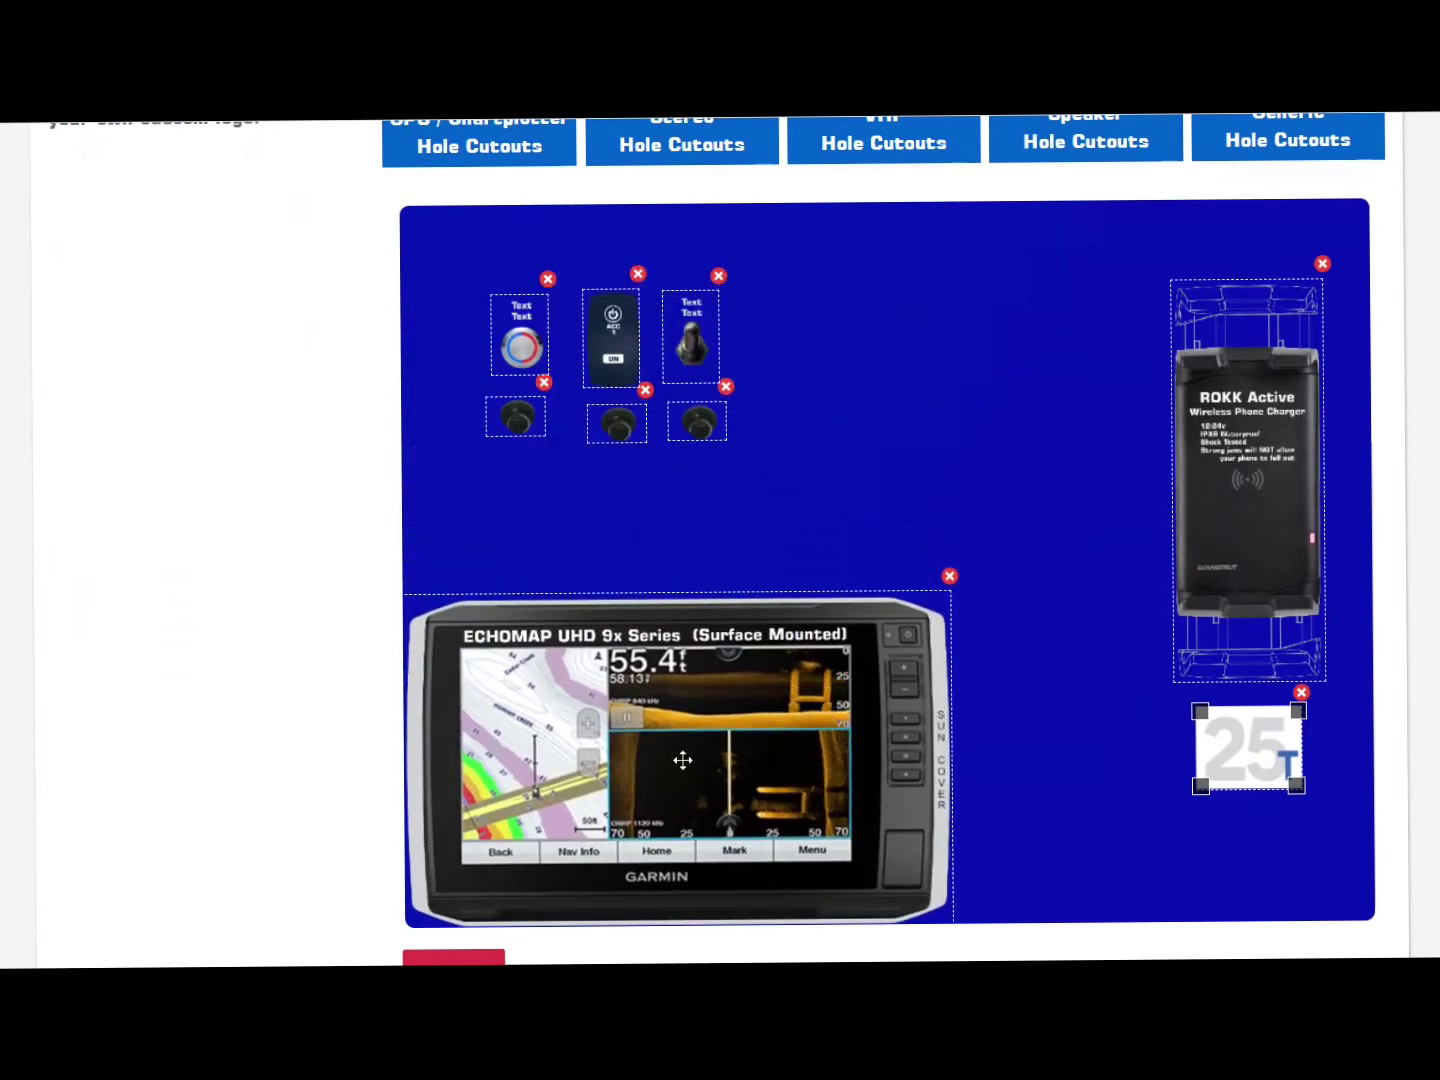
left_click_drag(682, 761, 776, 660)
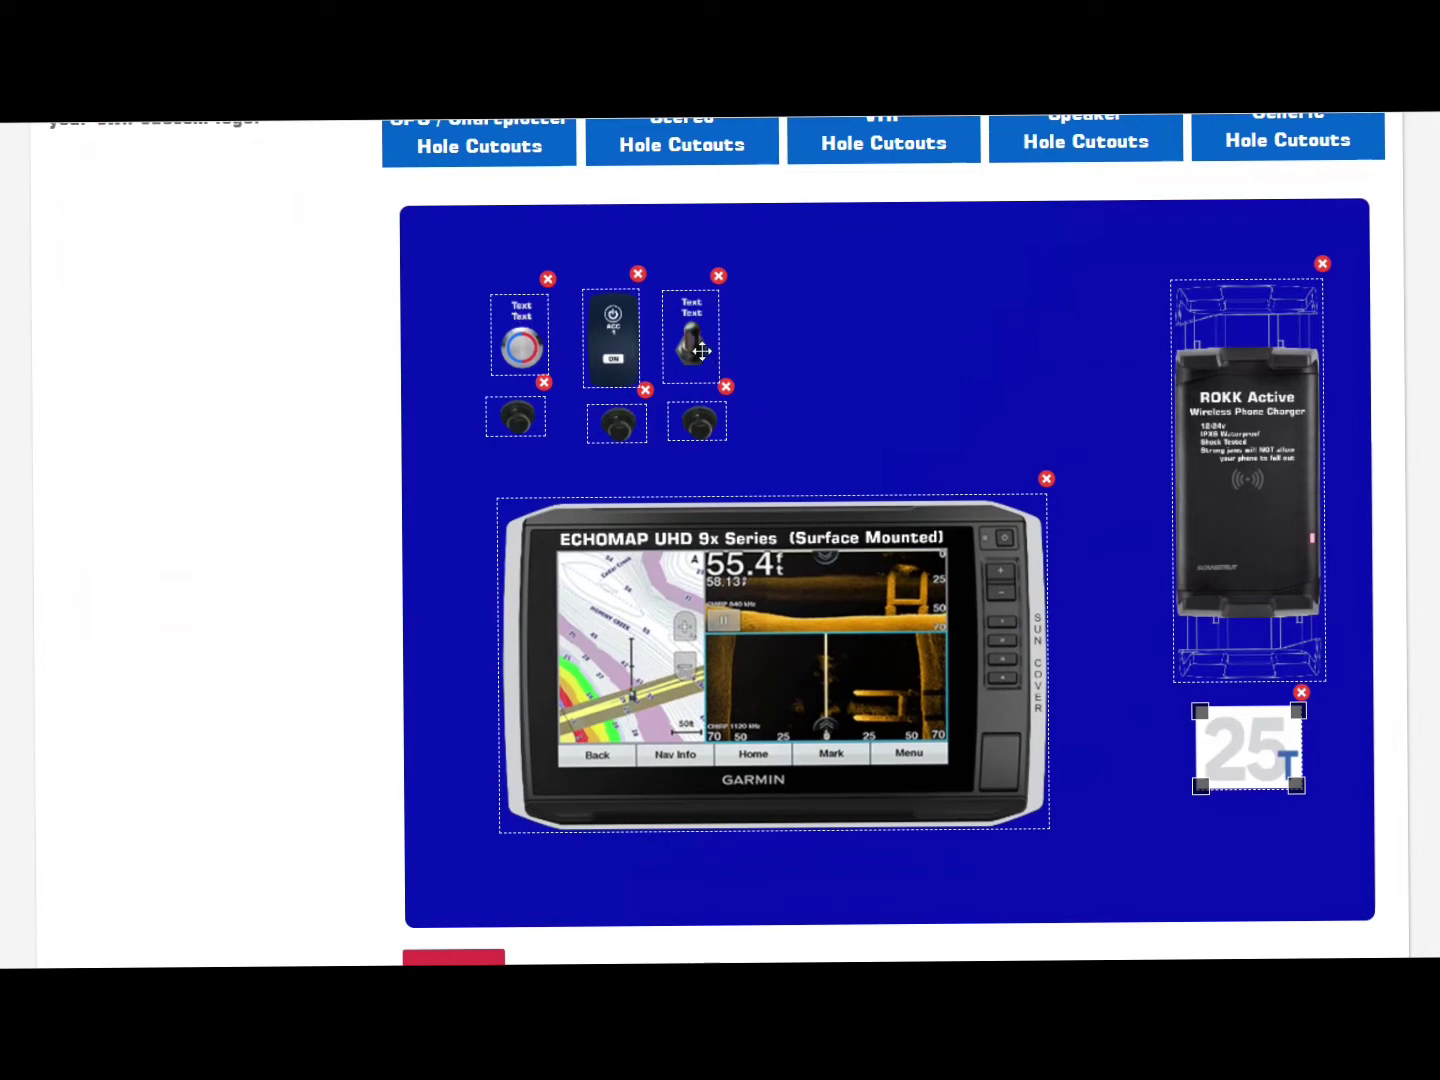
Step: Shift the toggle, rocker, pushbutton and their knobs right into a row above the display
left_click_drag(702, 350, 904, 346)
left_click_drag(709, 421, 877, 427)
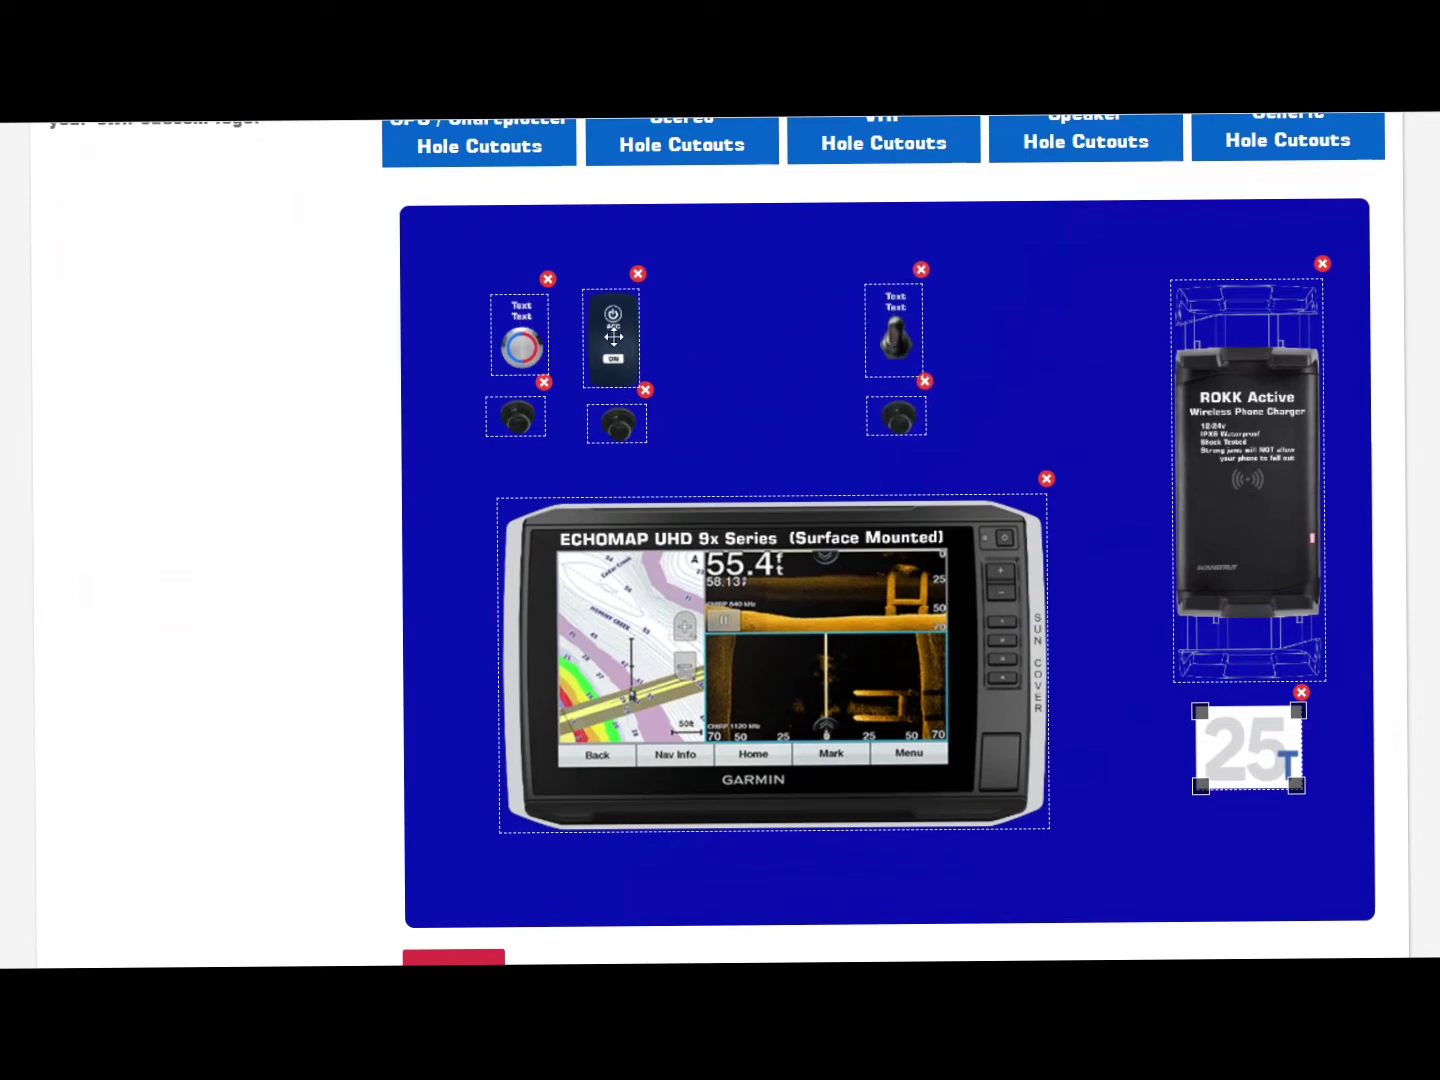
left_click_drag(613, 337, 760, 323)
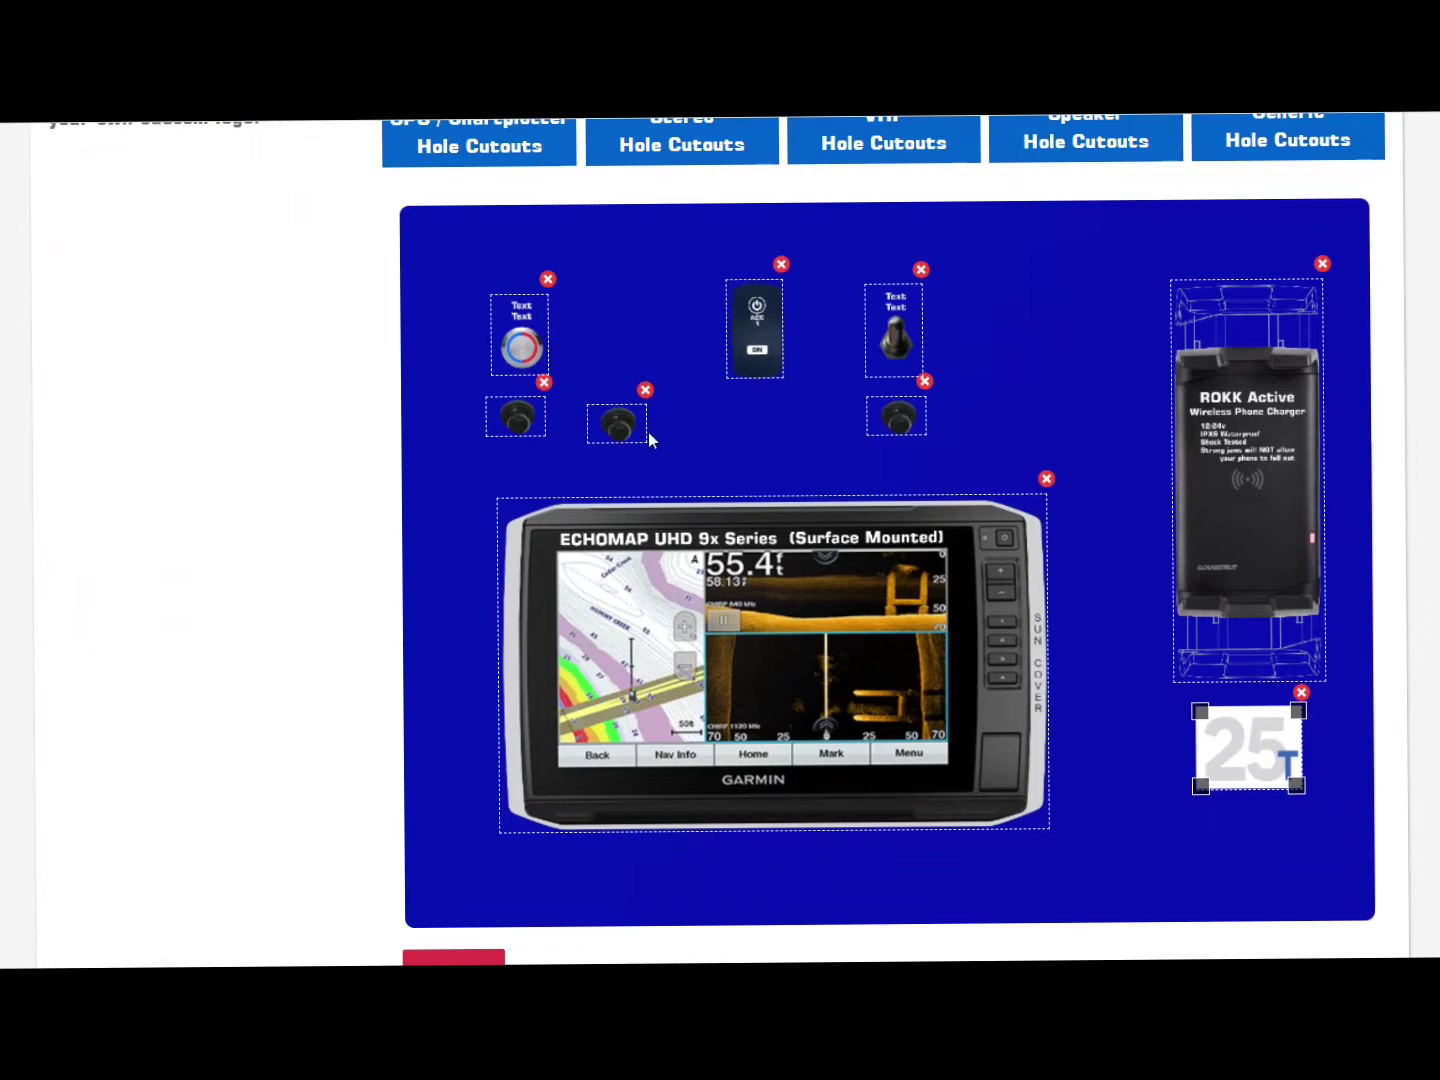
left_click_drag(669, 428, 754, 418)
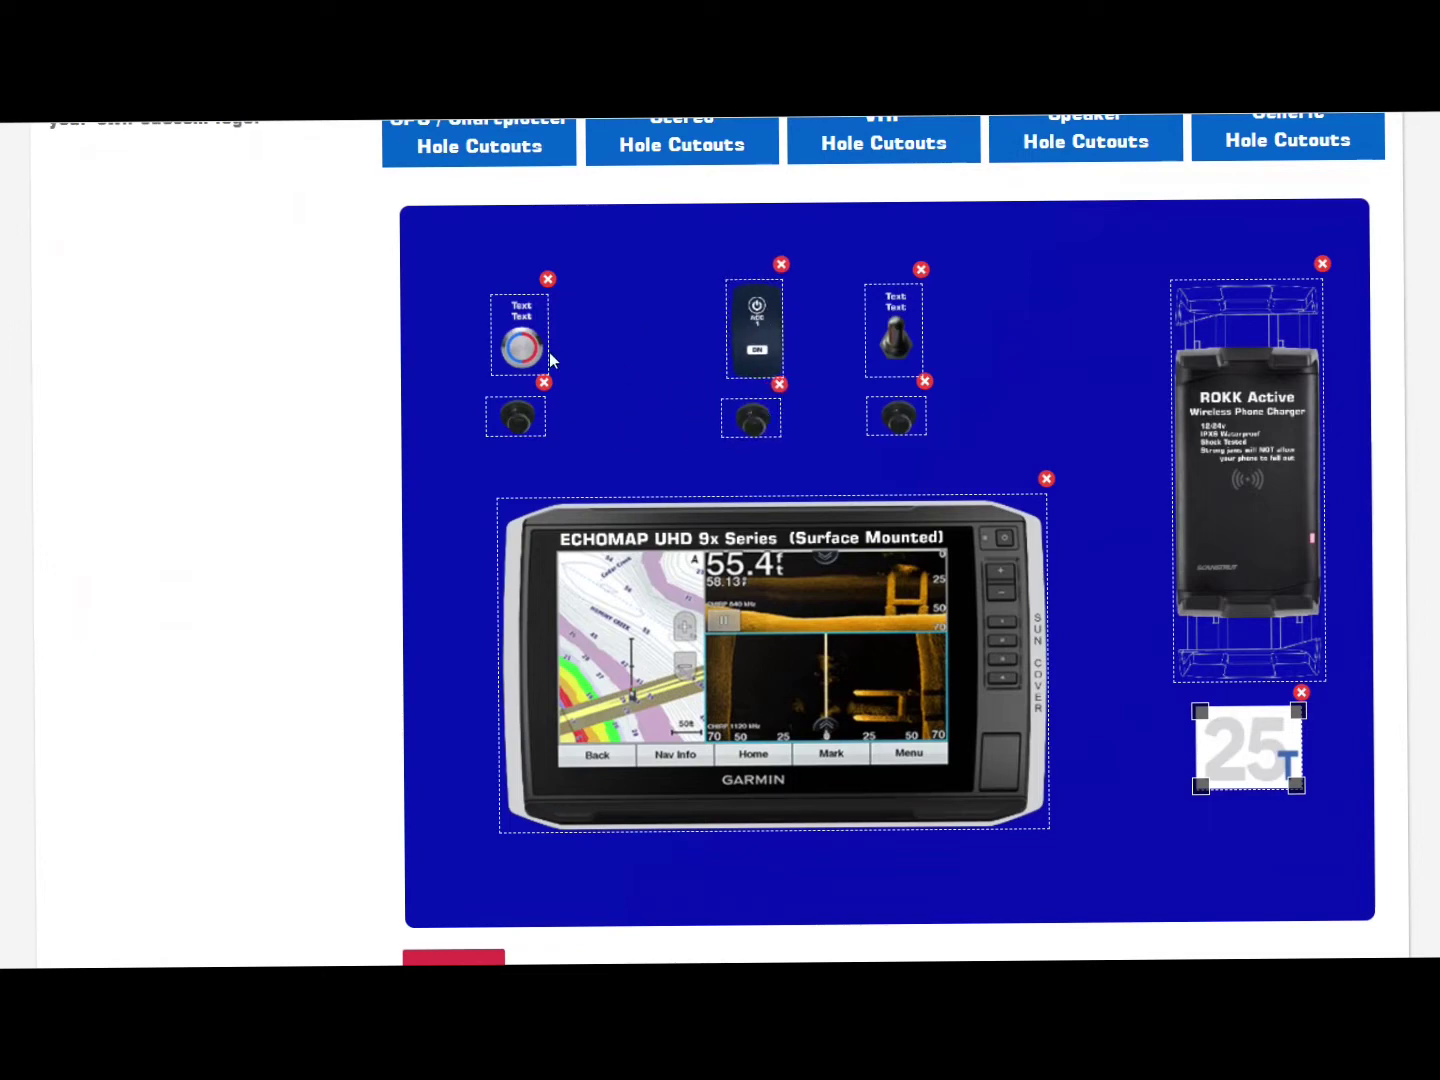
left_click_drag(523, 347, 603, 341)
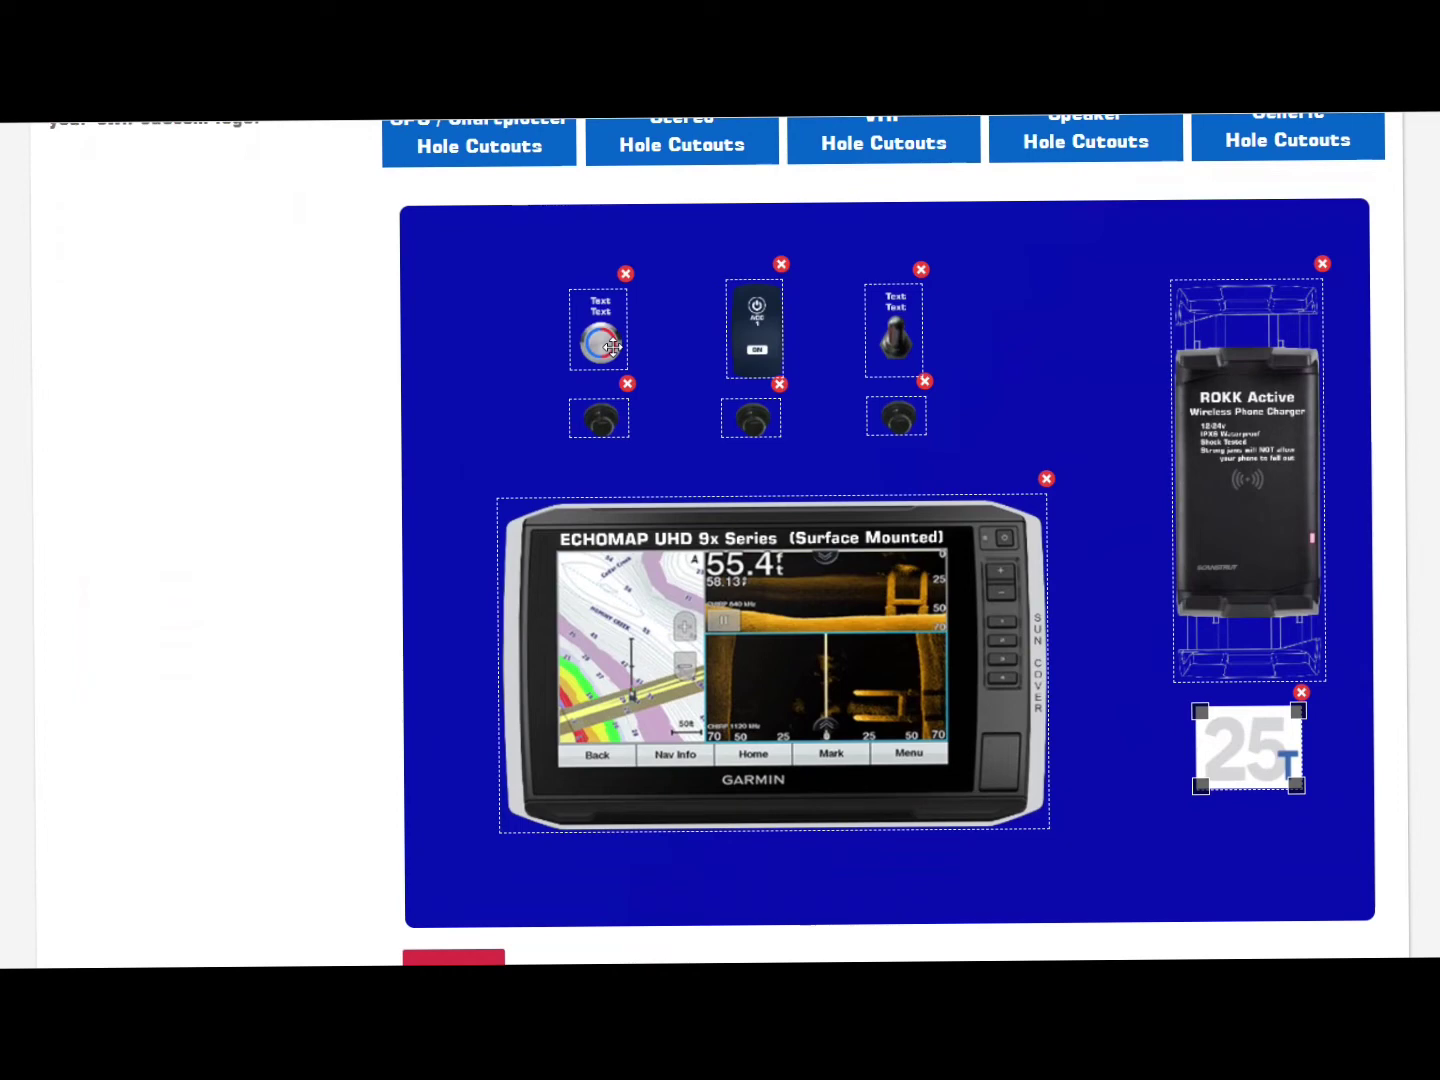
Step: Nudge the push-button, rocker and toggle switches slightly to even out their spacing
left_click_drag(613, 347, 628, 348)
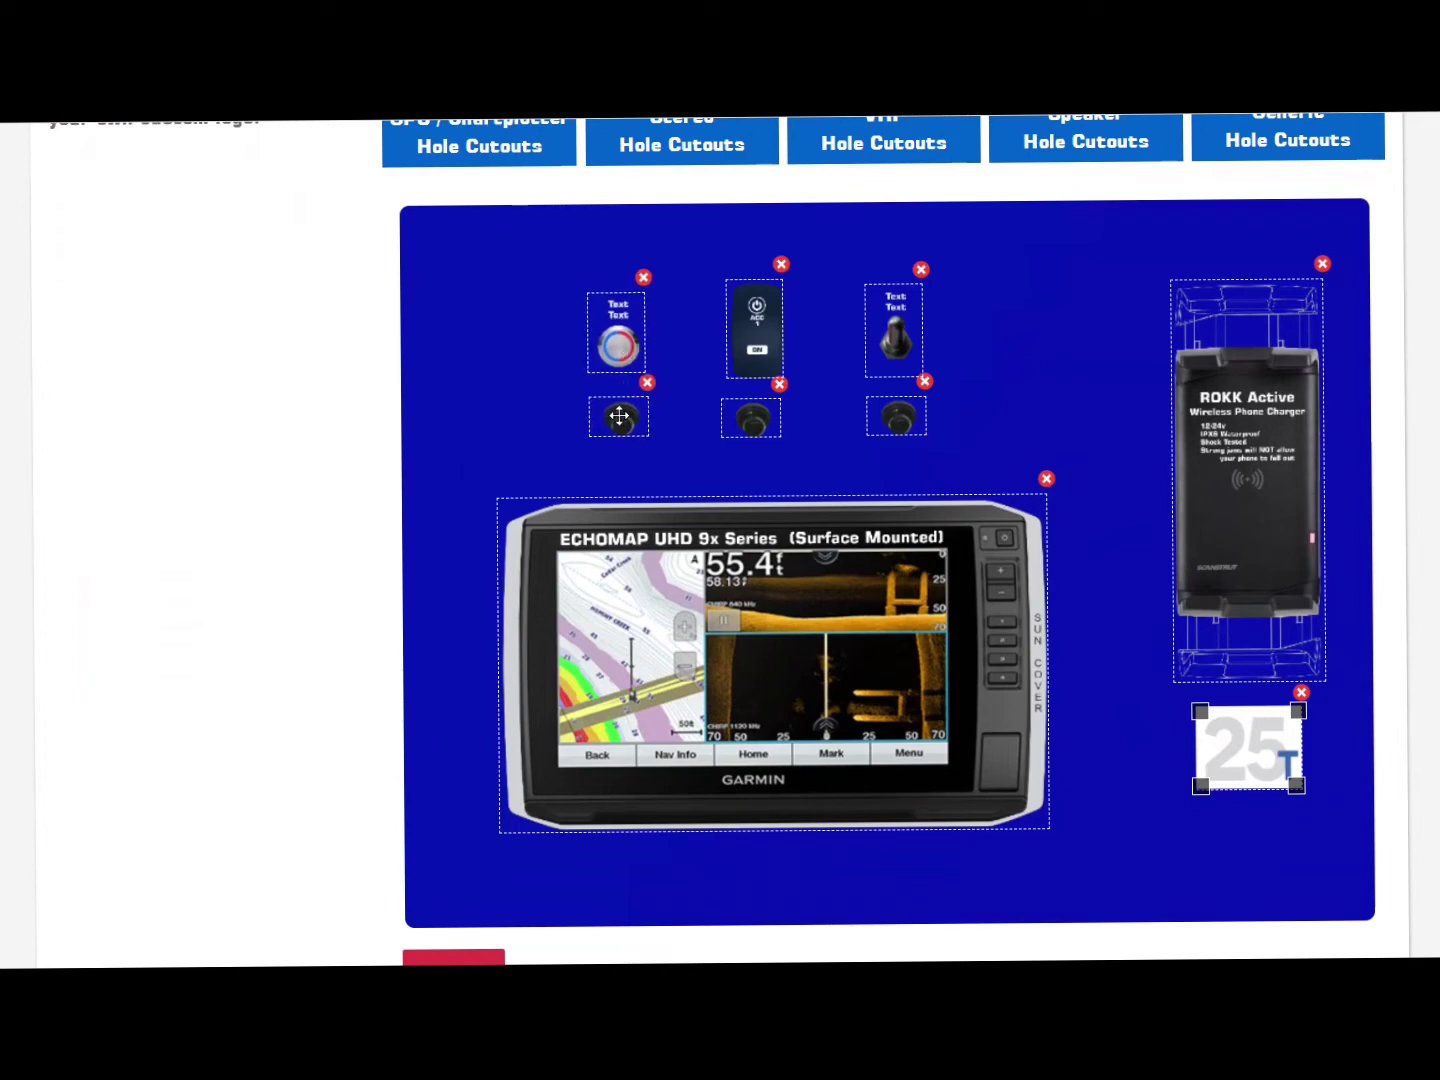
left_click_drag(761, 350, 761, 358)
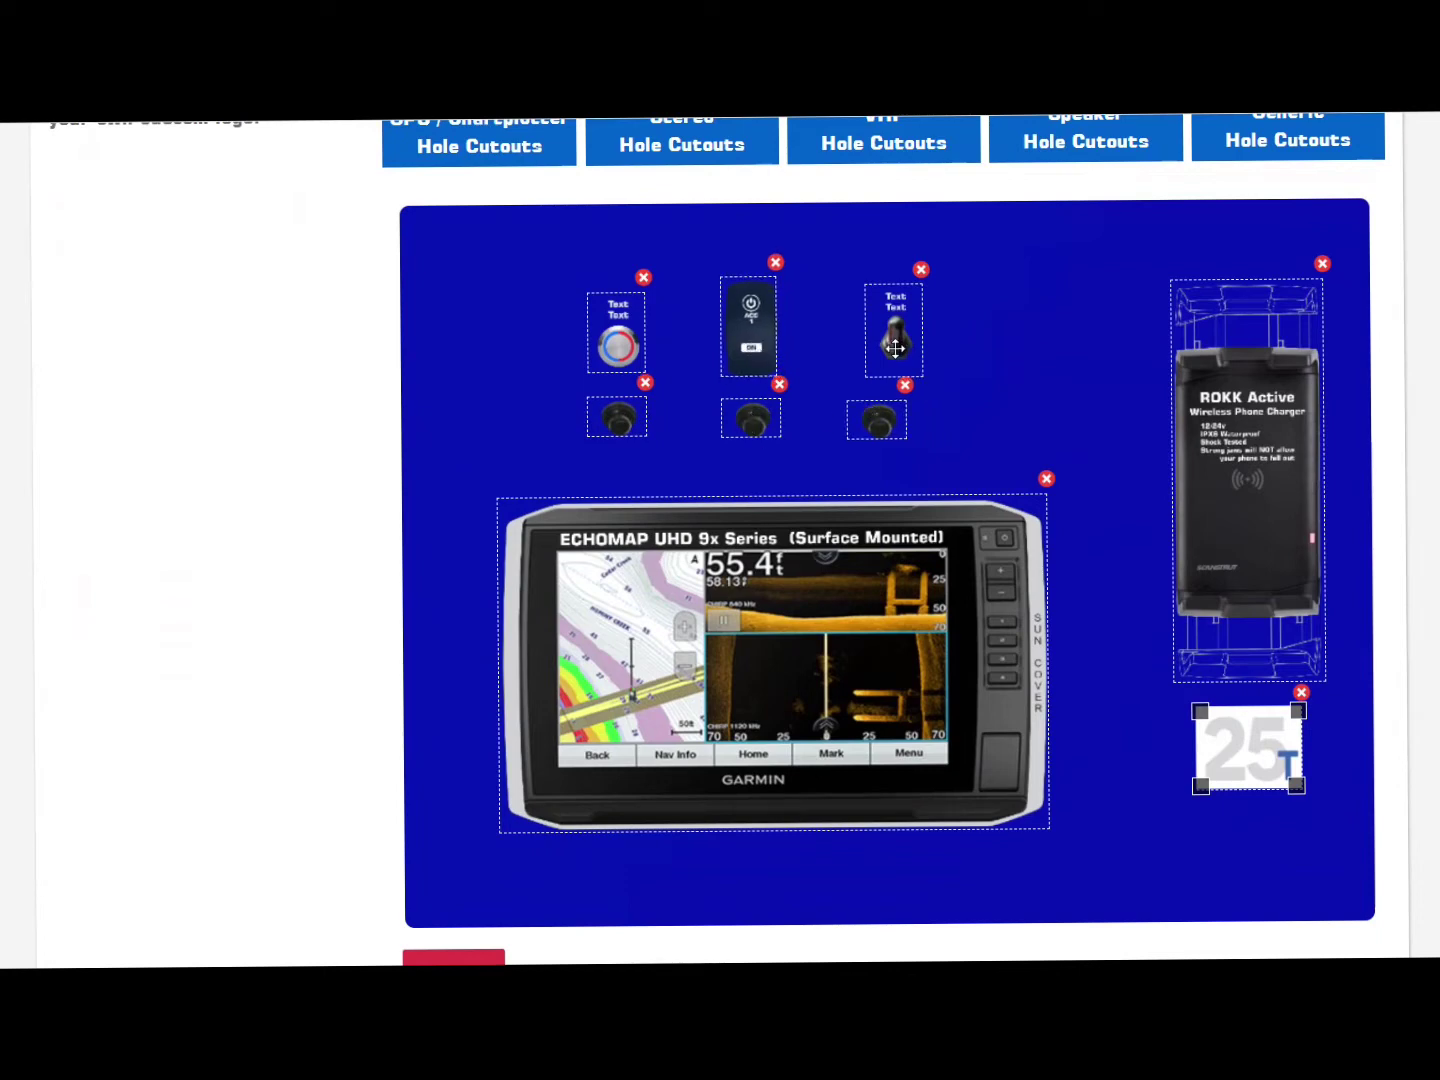
left_click_drag(895, 347, 876, 347)
Step: Enter the comment 'Garmin surface mounted.' and proceed to the order upgrades step
scroll(1121, 436, "down", 2)
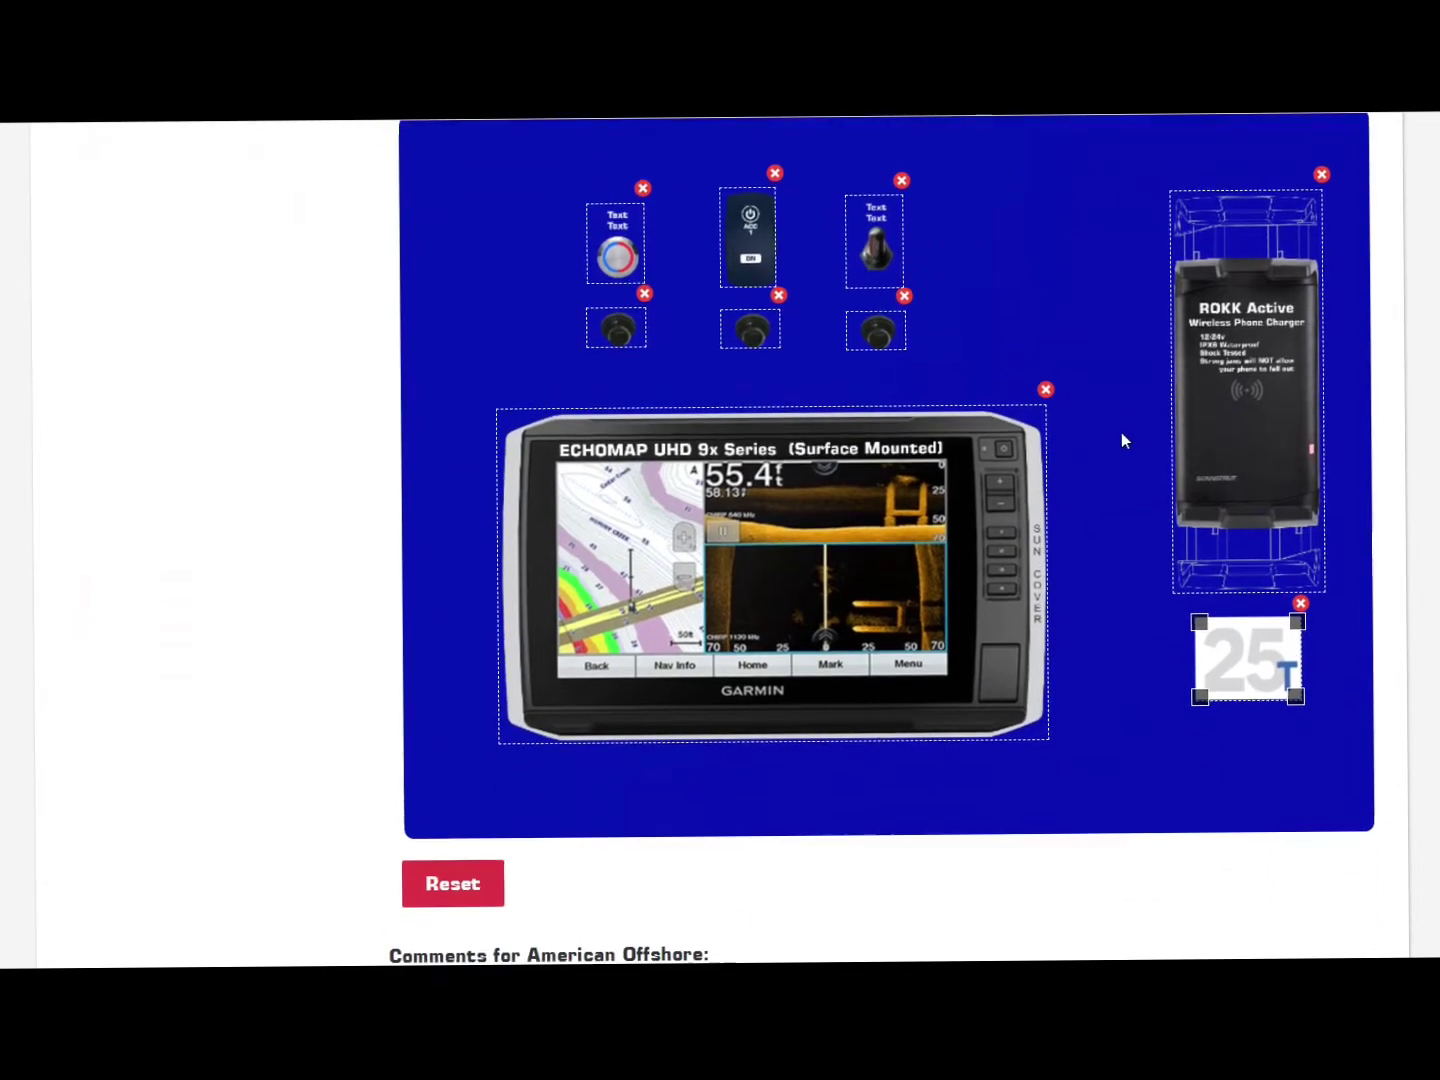
scroll(1122, 440, "down", 2)
scroll(326, 376, "up", 2)
scroll(325, 378, "down", 3)
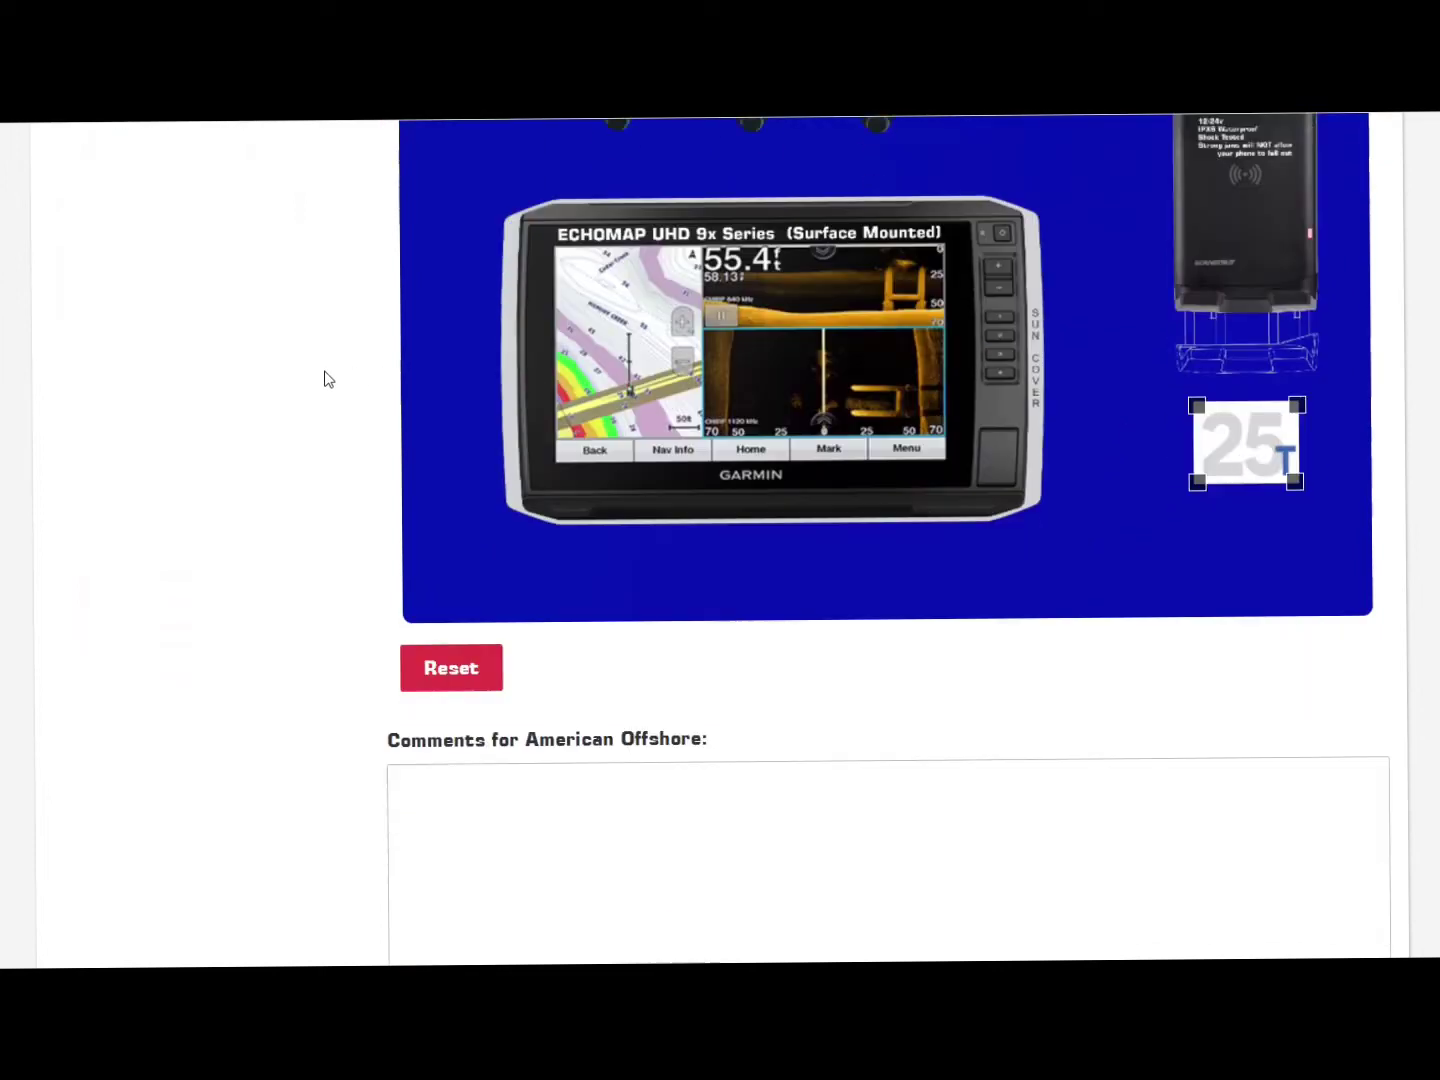
scroll(325, 378, "down", 3)
left_click(483, 491)
scroll(483, 487, "up", 3)
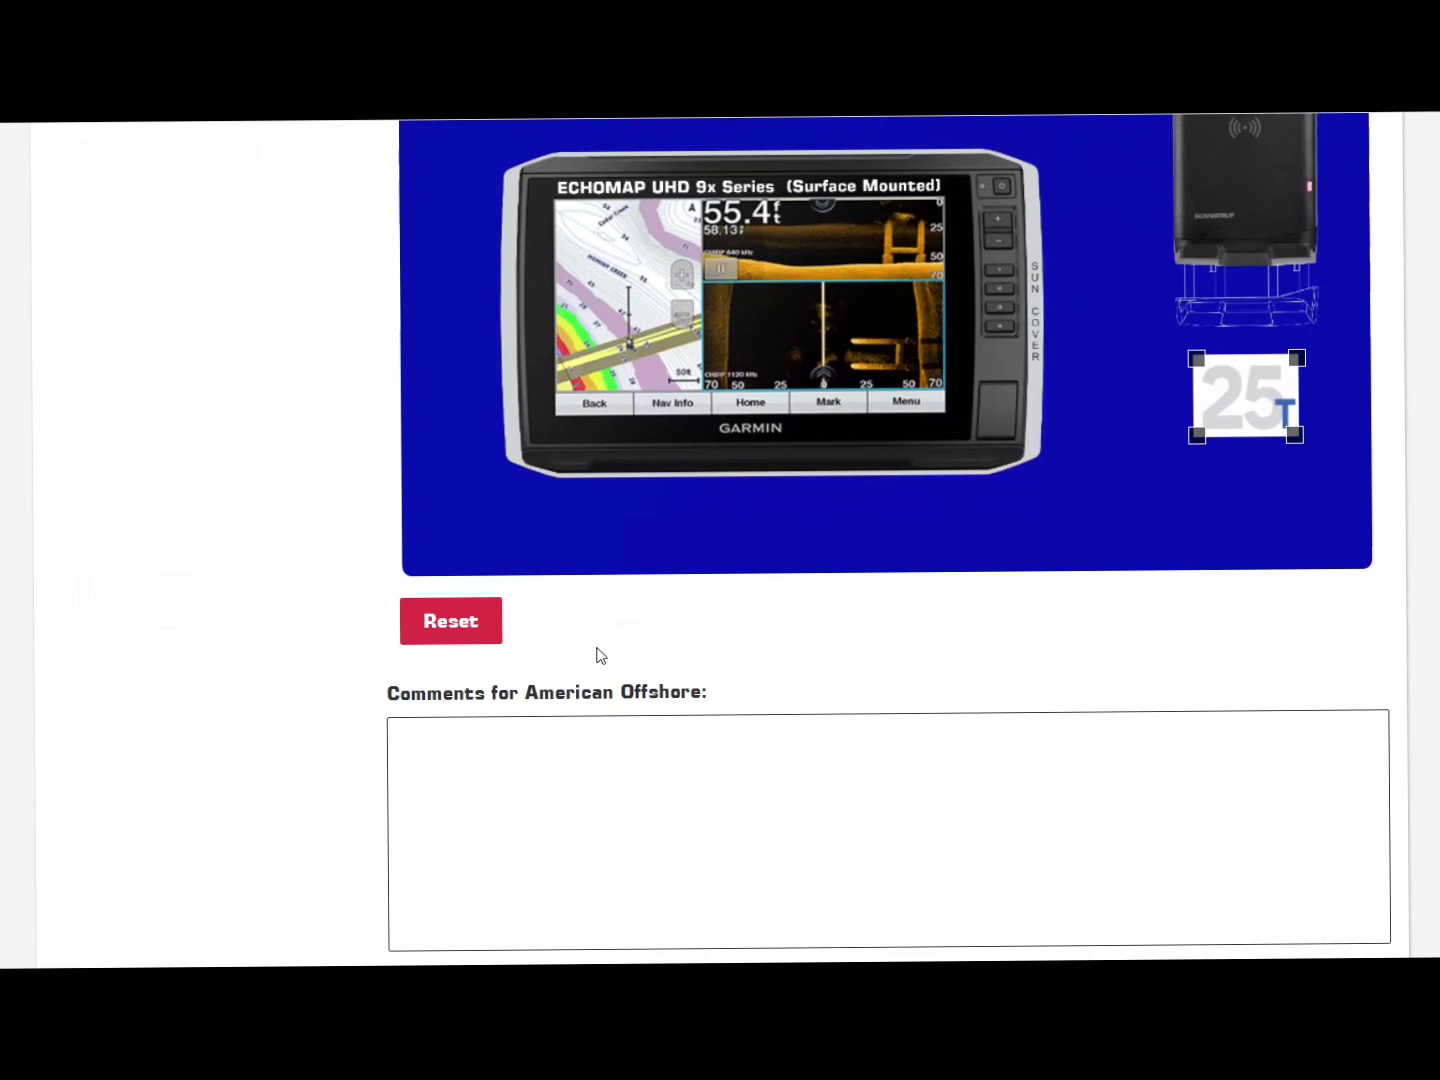
scroll(599, 655, "up", 1)
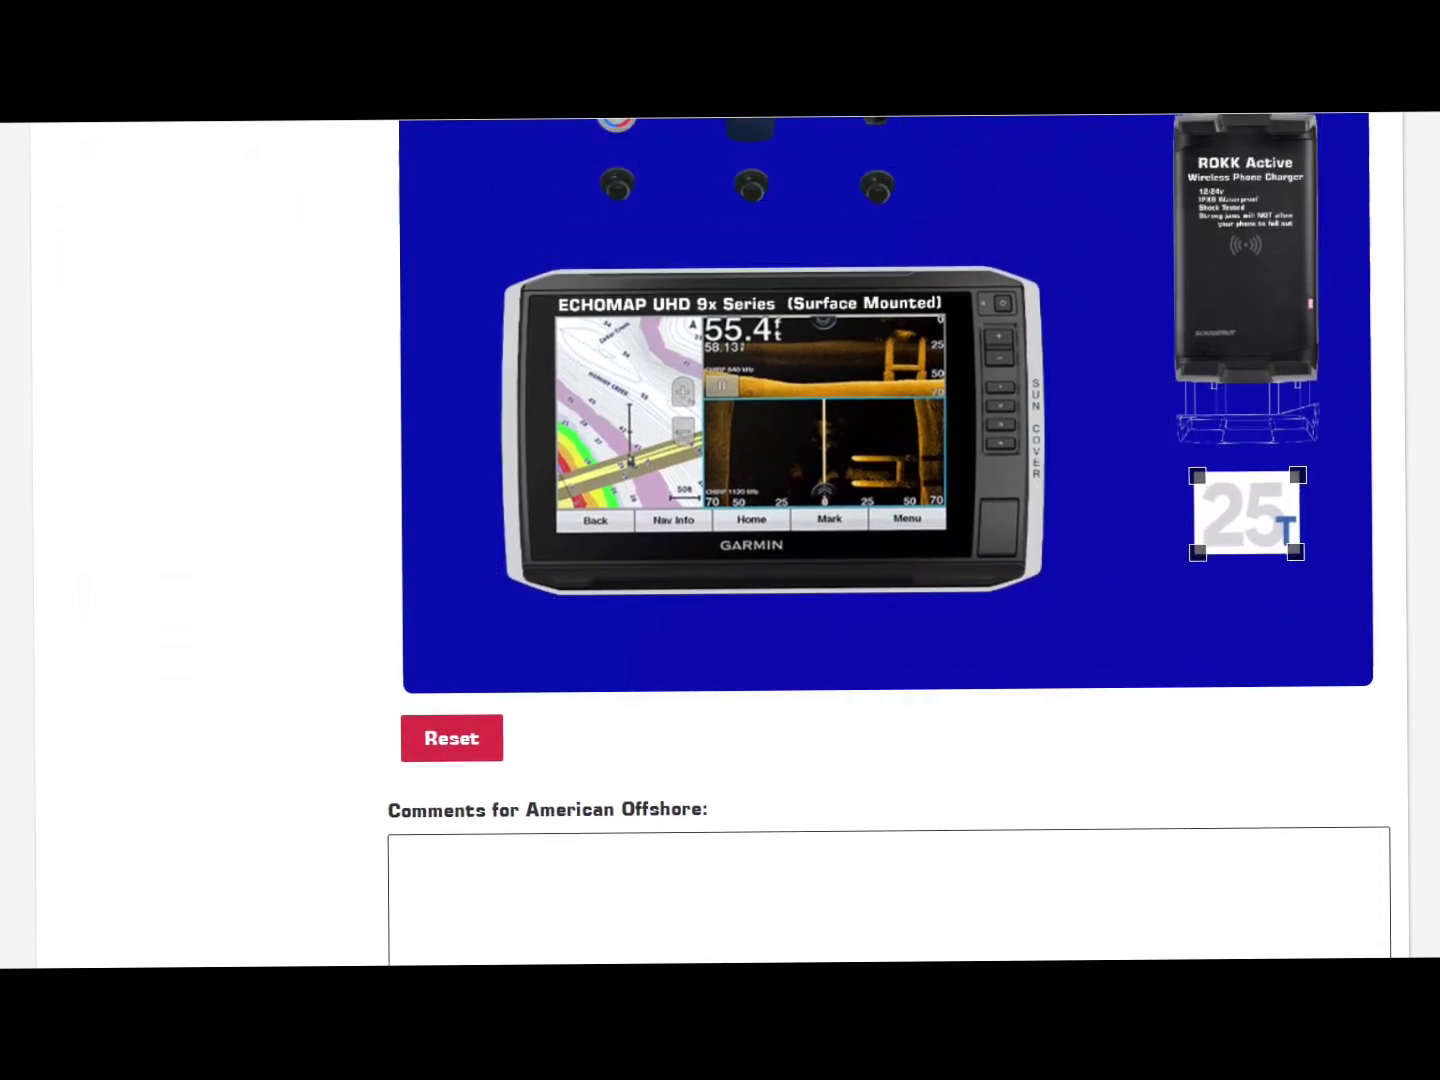
scroll(880, 540, "up", 1)
scroll(787, 725, "down", 3)
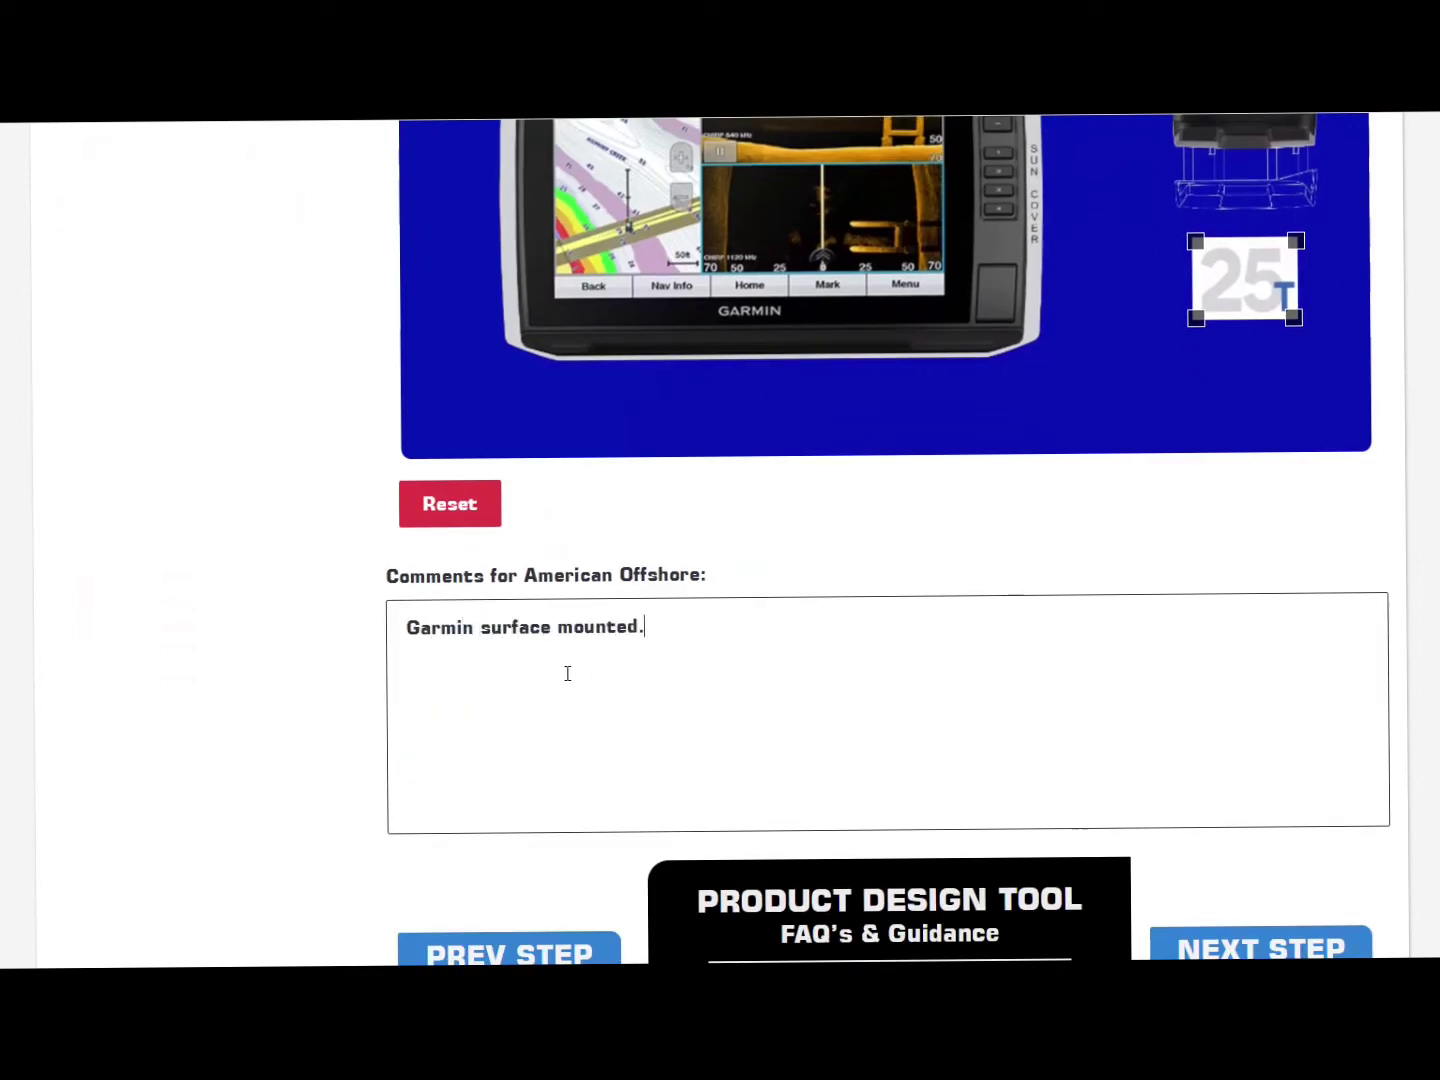
scroll(1070, 620, "down", 2)
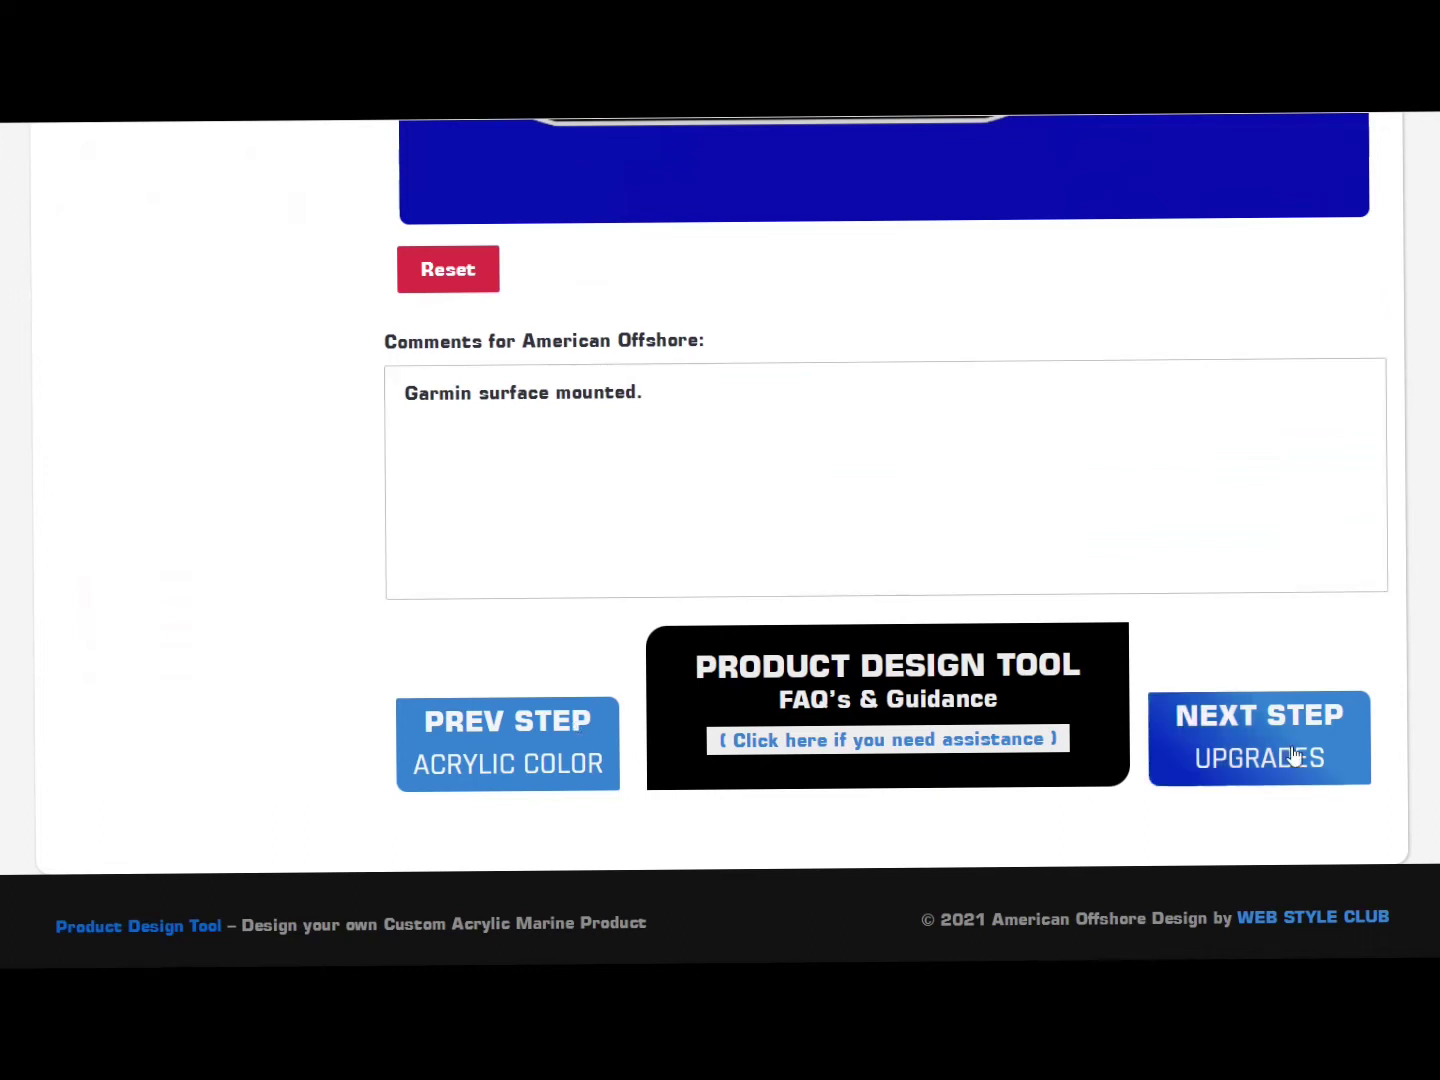
left_click(1290, 759)
Step: Select rush production, red switch LEDs, RGB backlighting and a panel wiring harness
scroll(1290, 759, "up", 5)
scroll(720, 540, "up", 5)
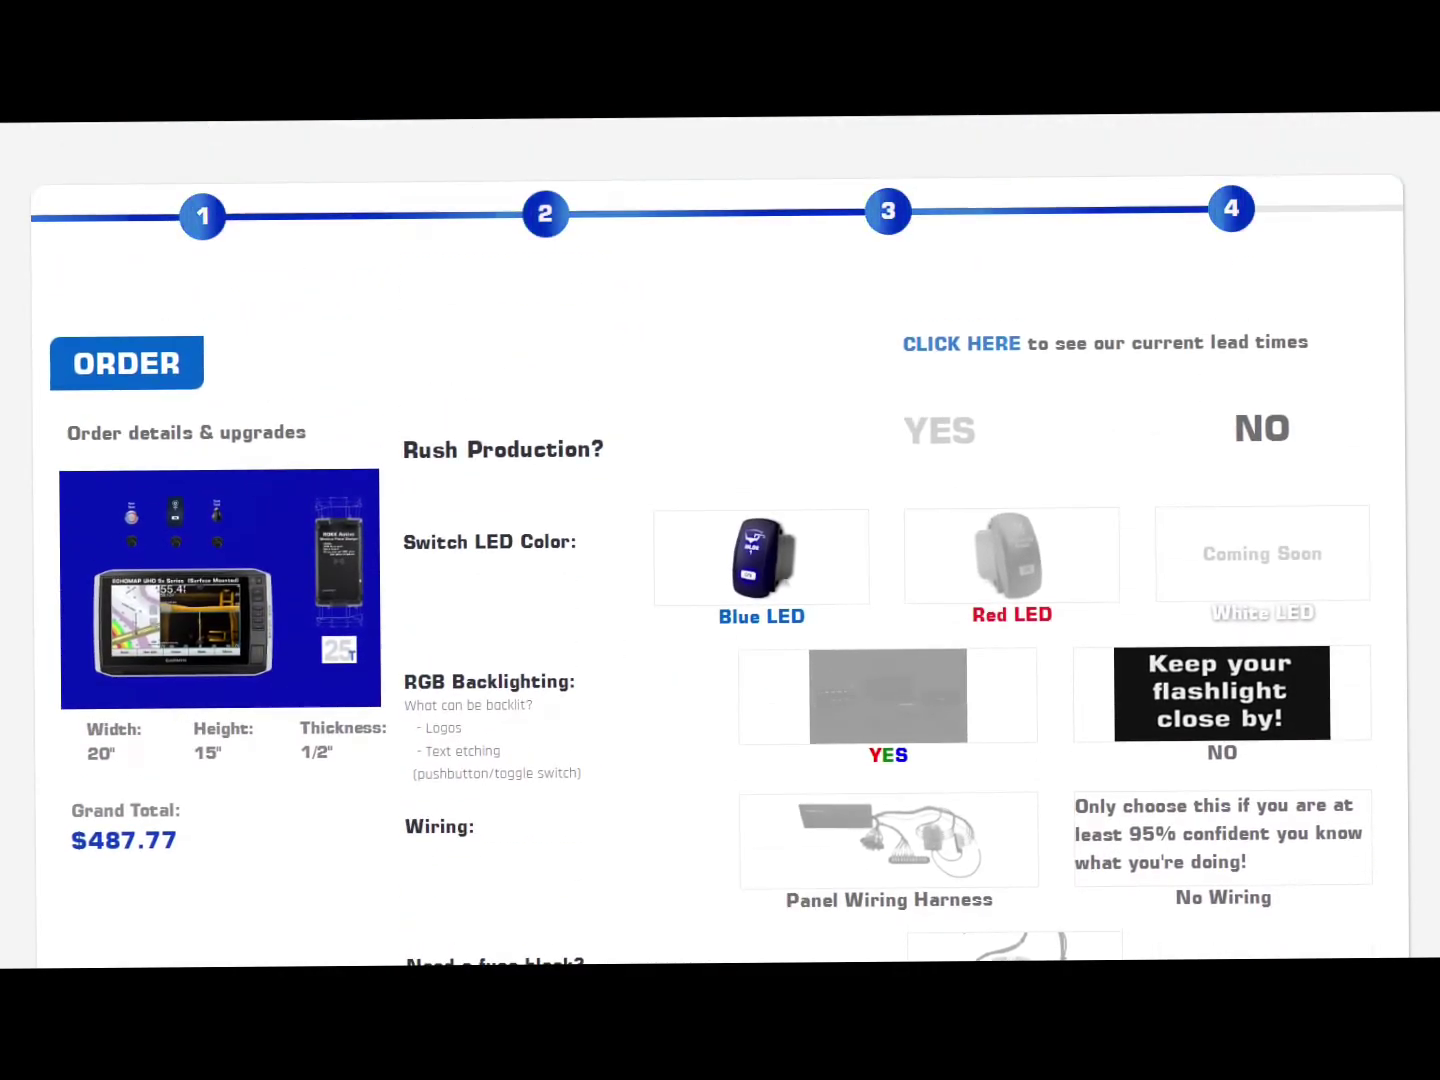
left_click(978, 432)
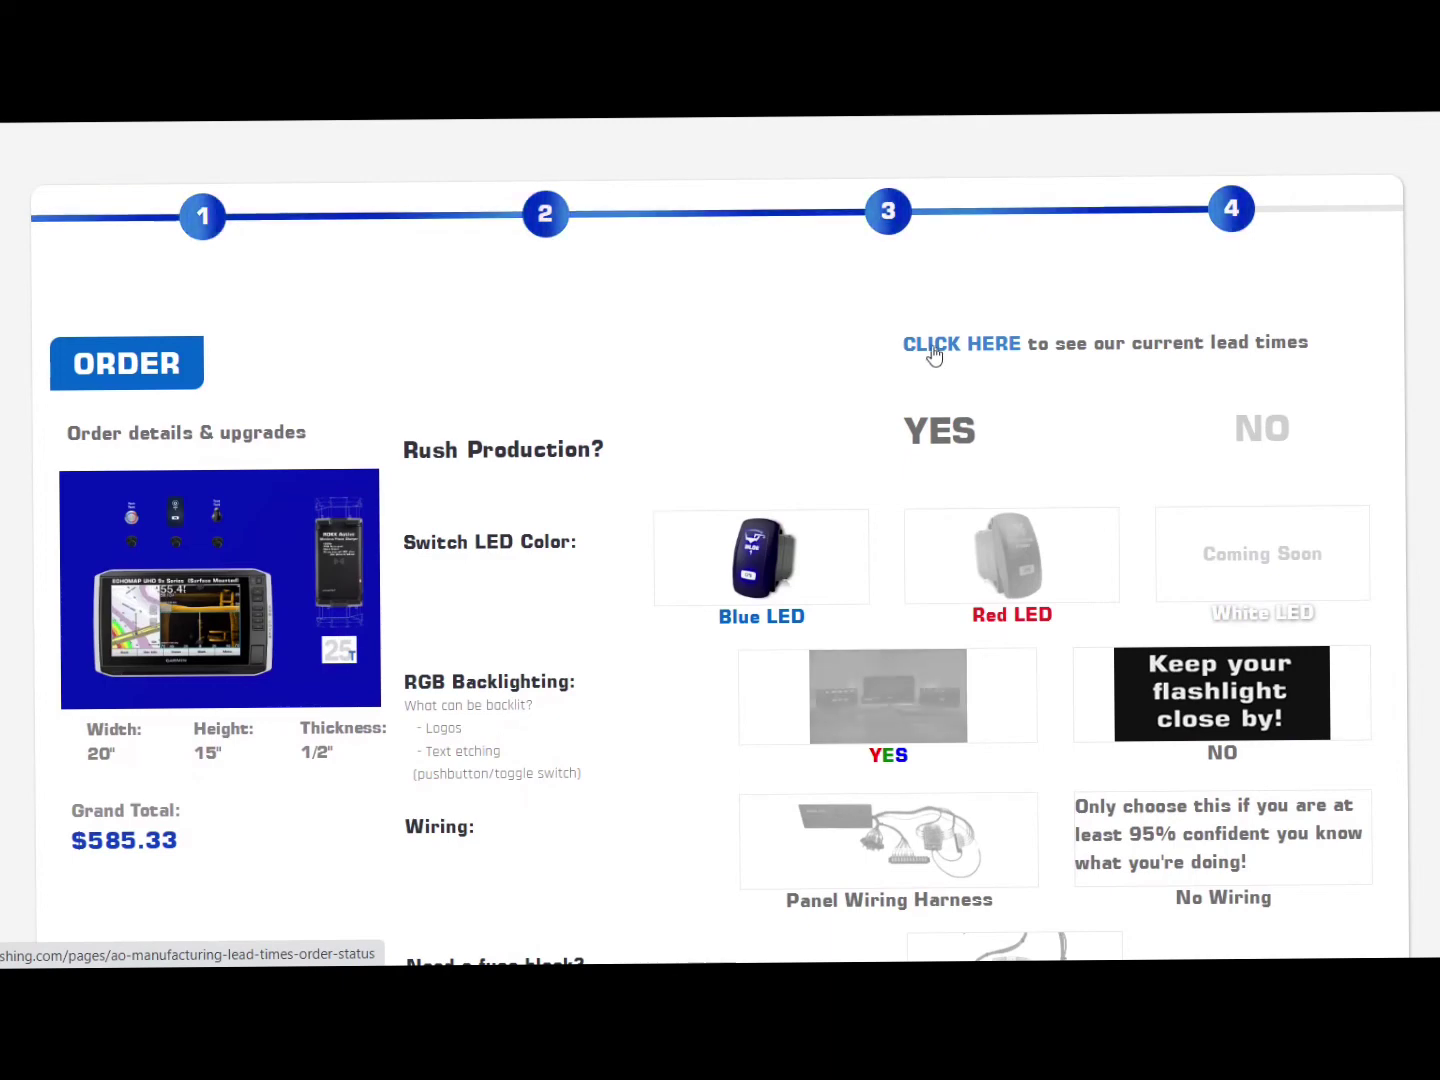
left_click(1001, 570)
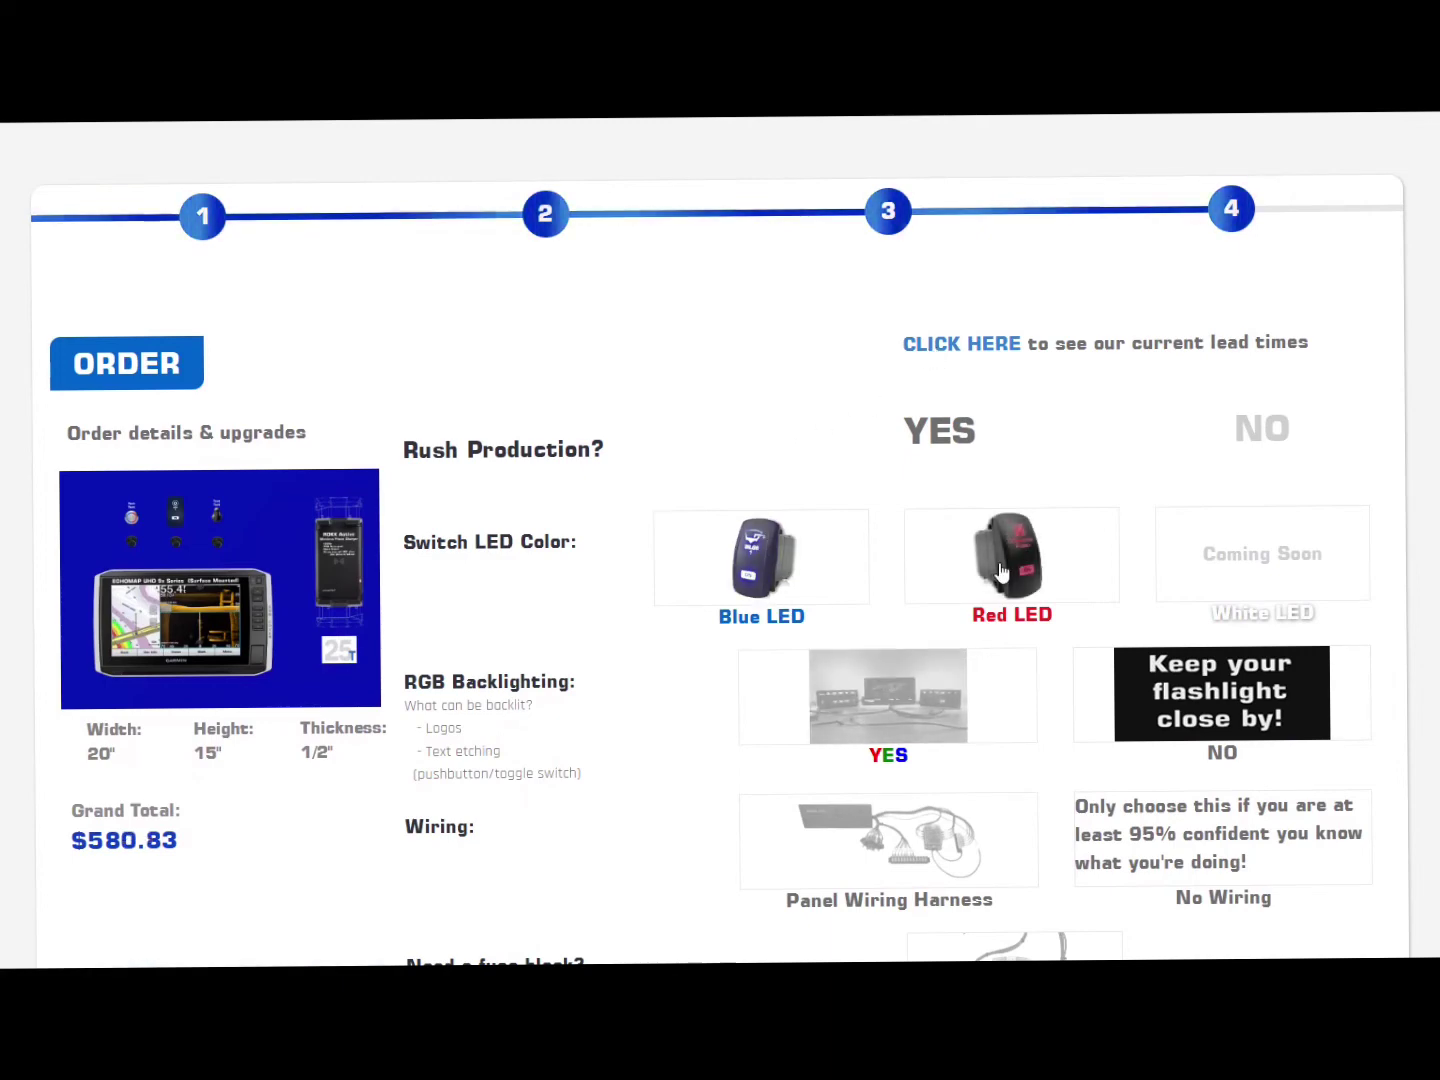
scroll(1076, 432, "down", 1)
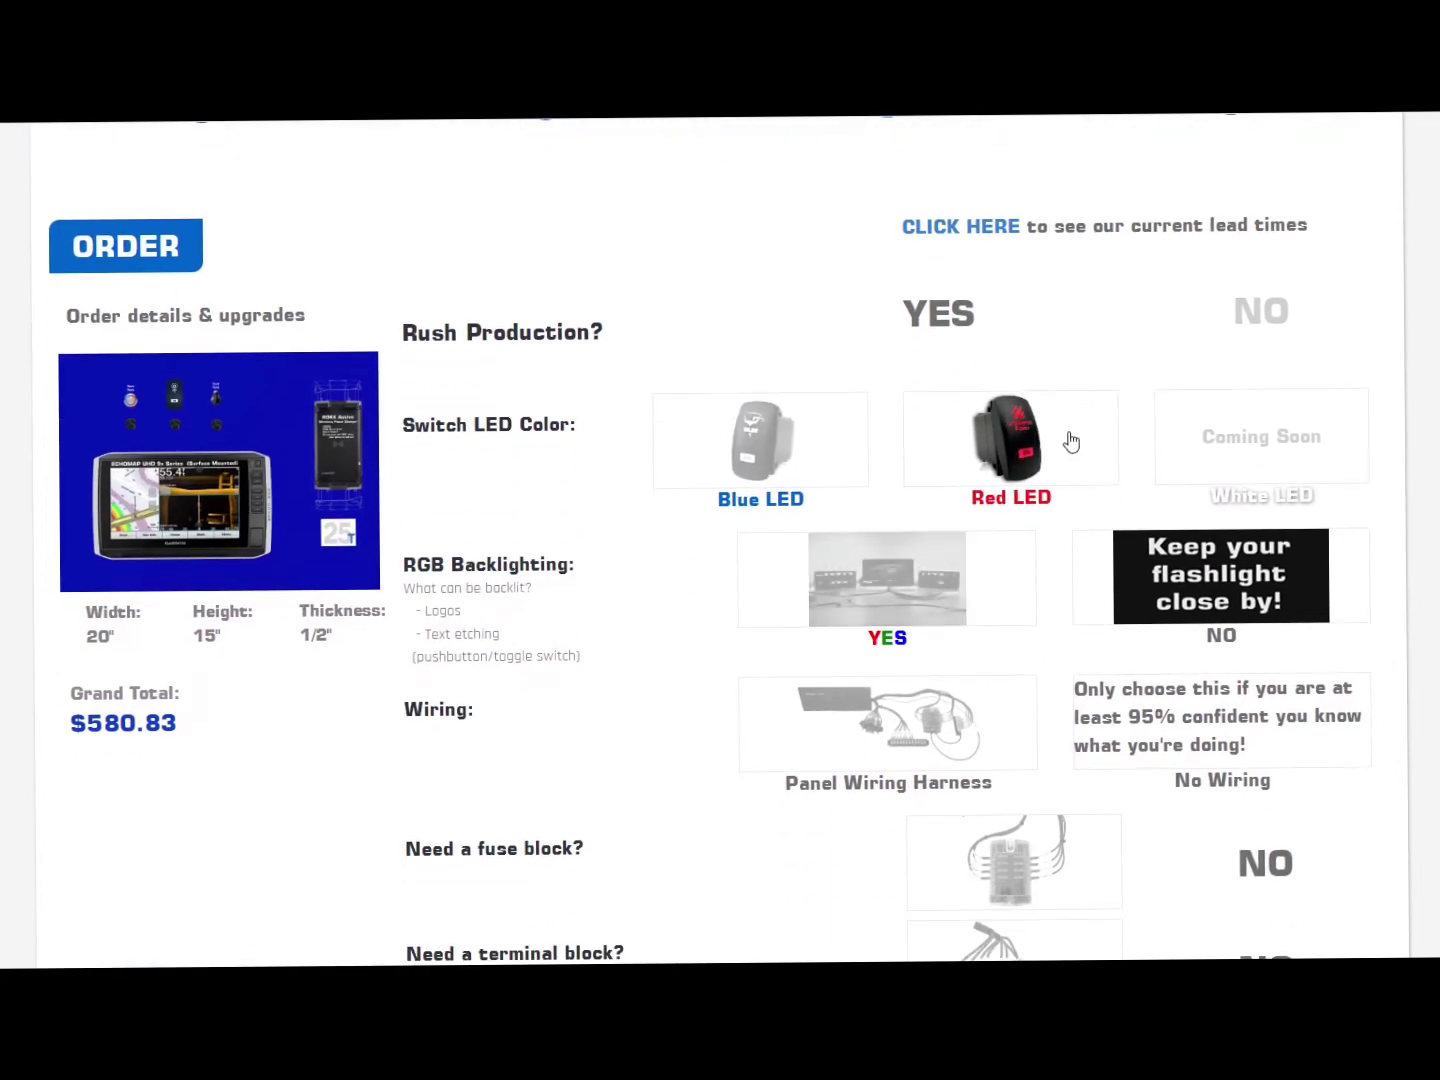
left_click(907, 596)
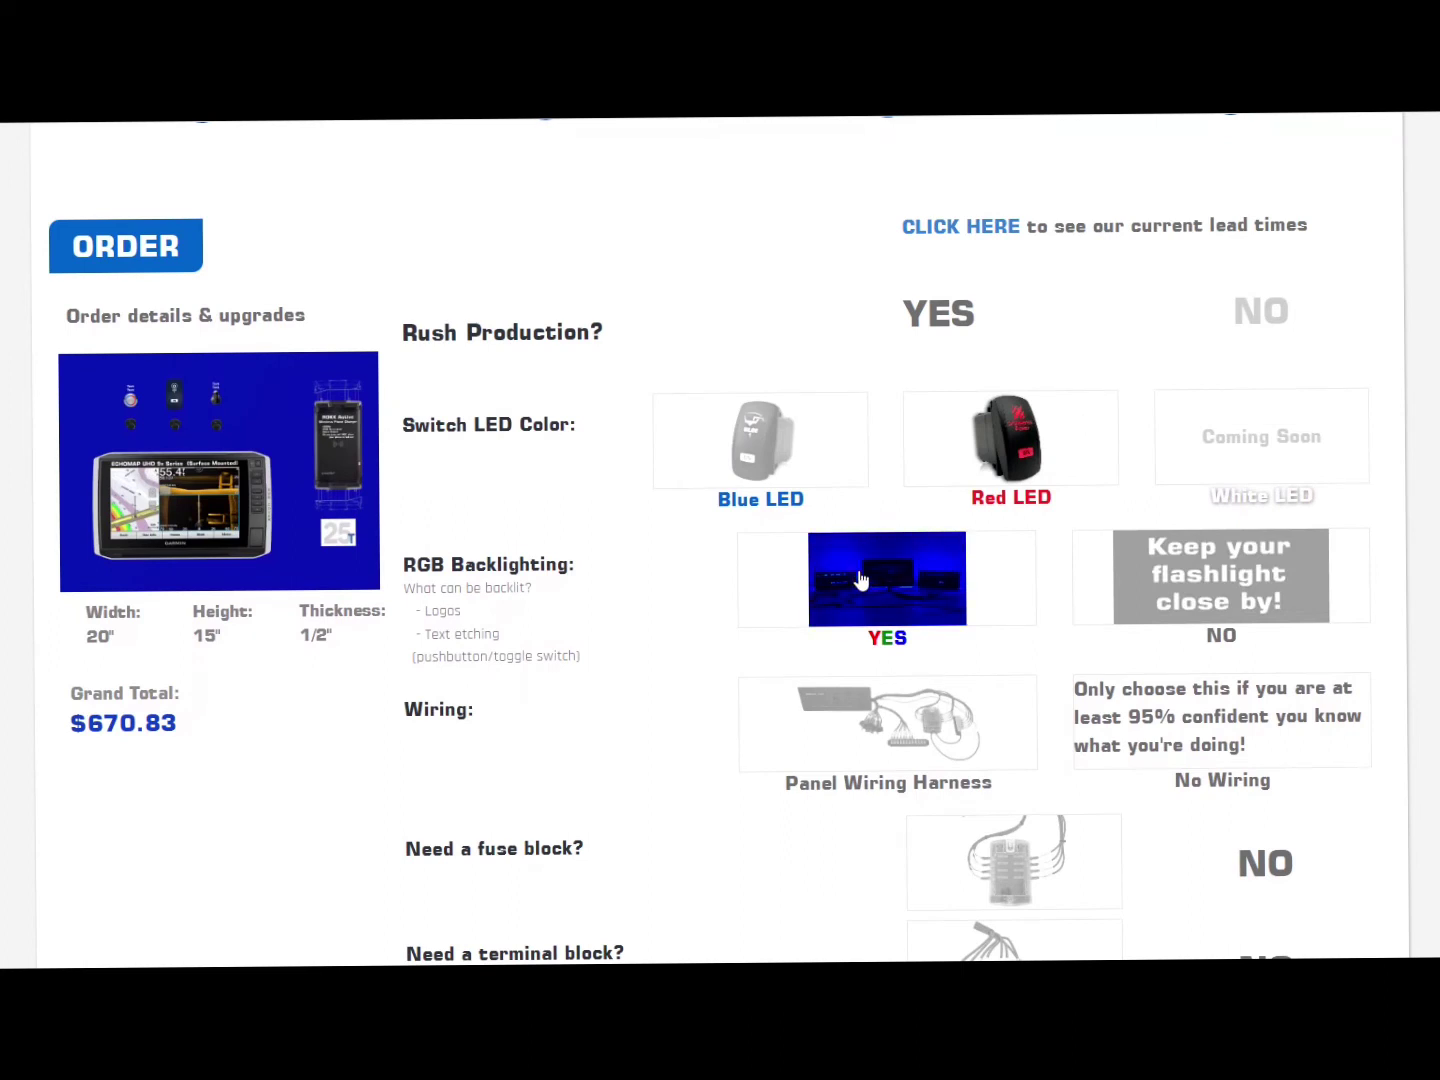
scroll(876, 595, "down", 1)
left_click(893, 612)
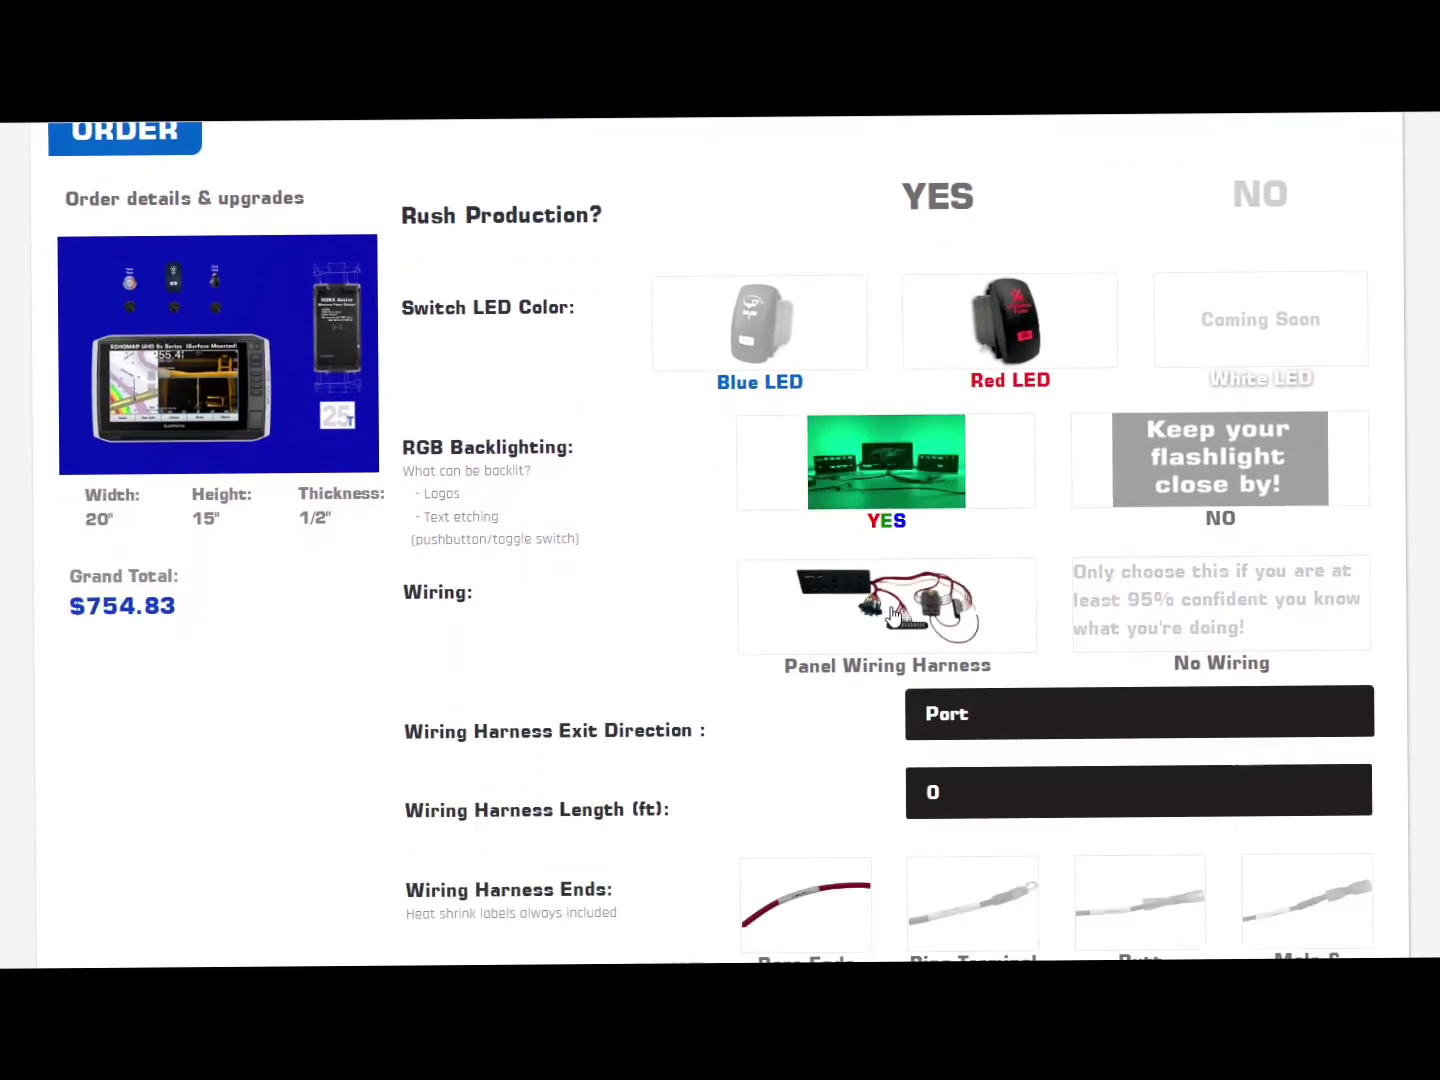
scroll(920, 607, "down", 1)
Step: Set the wiring harness to exit Bottom, 30 ft long, with ring terminal ends
left_click(949, 601)
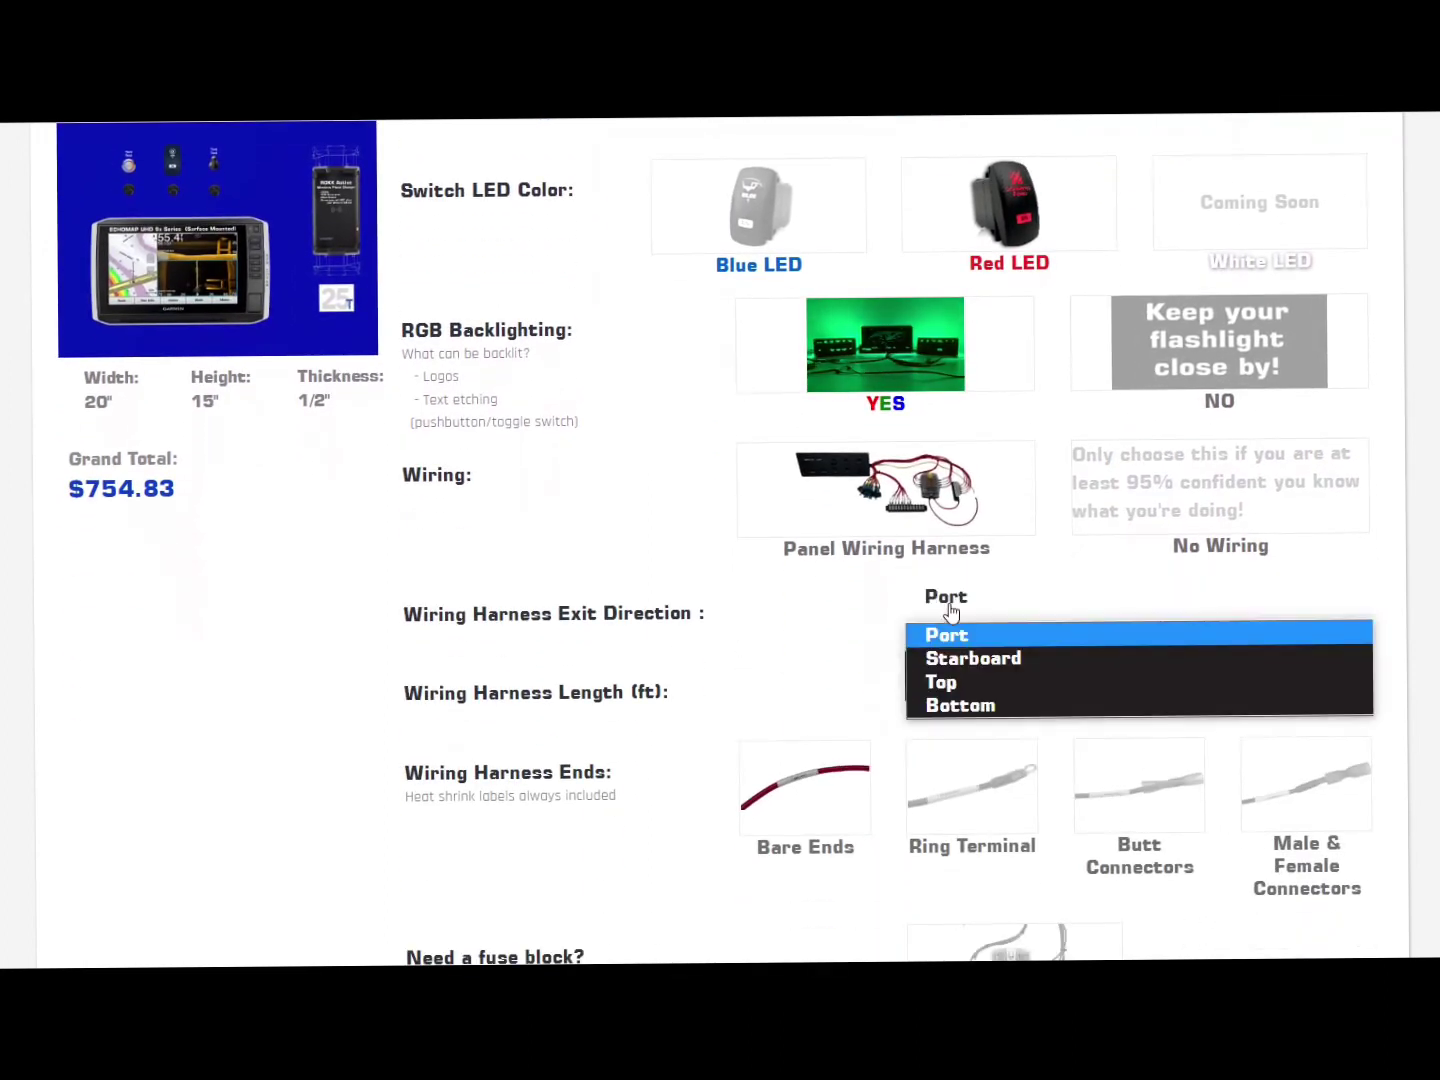
left_click(964, 707)
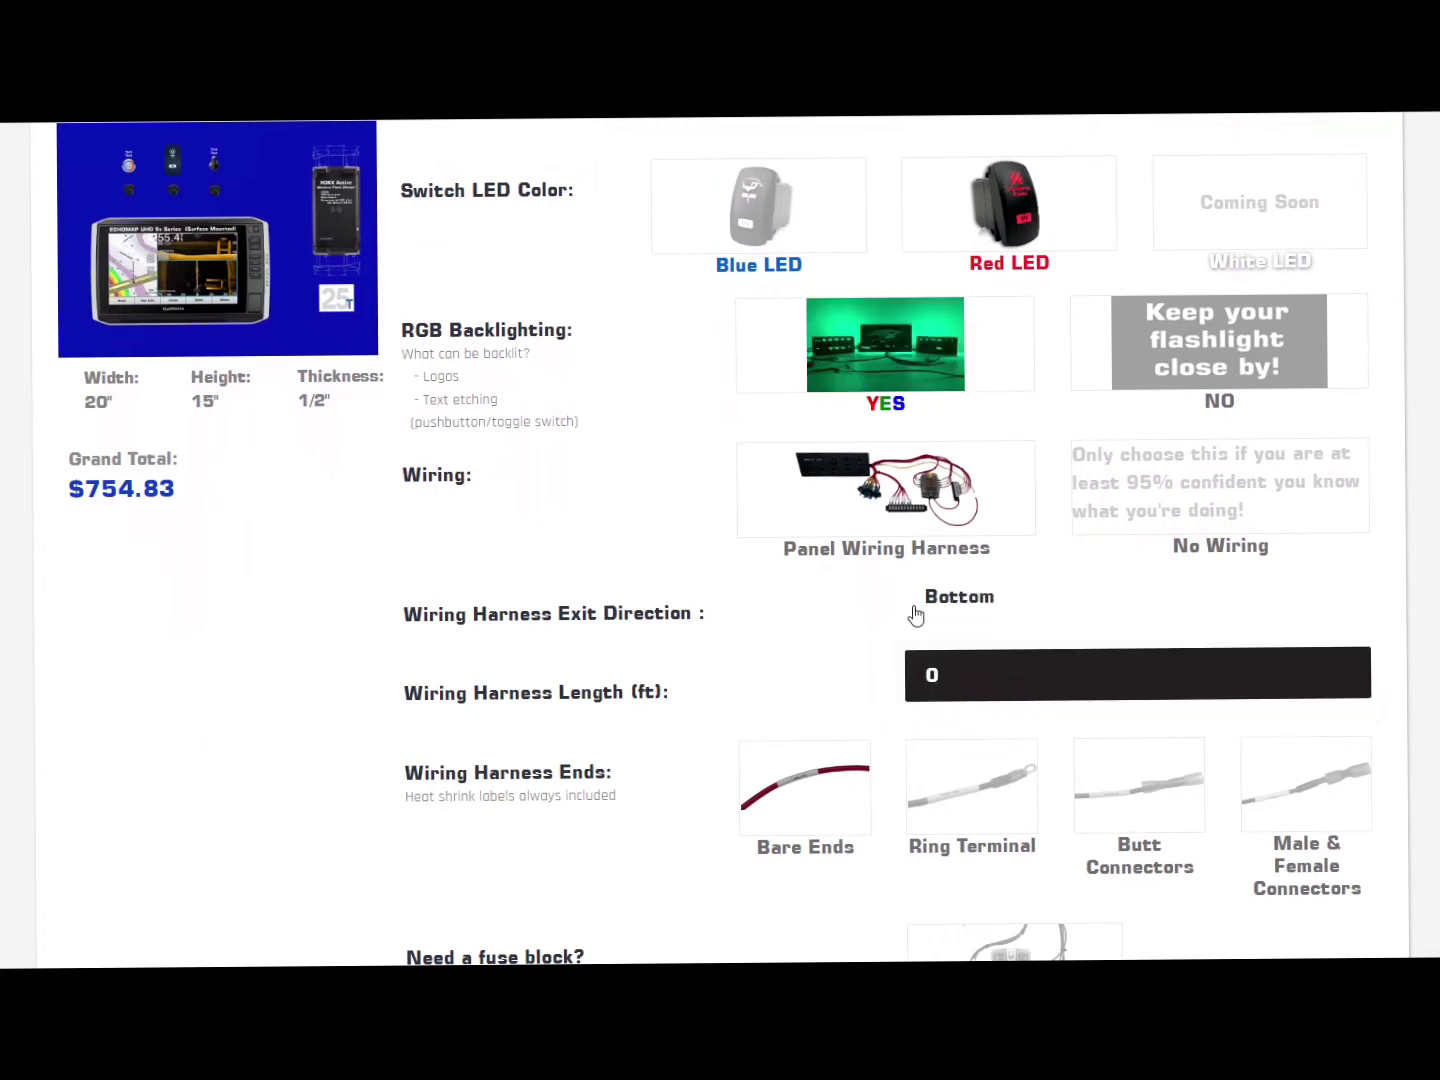
left_click(969, 677)
scroll(1031, 546, "down", 3)
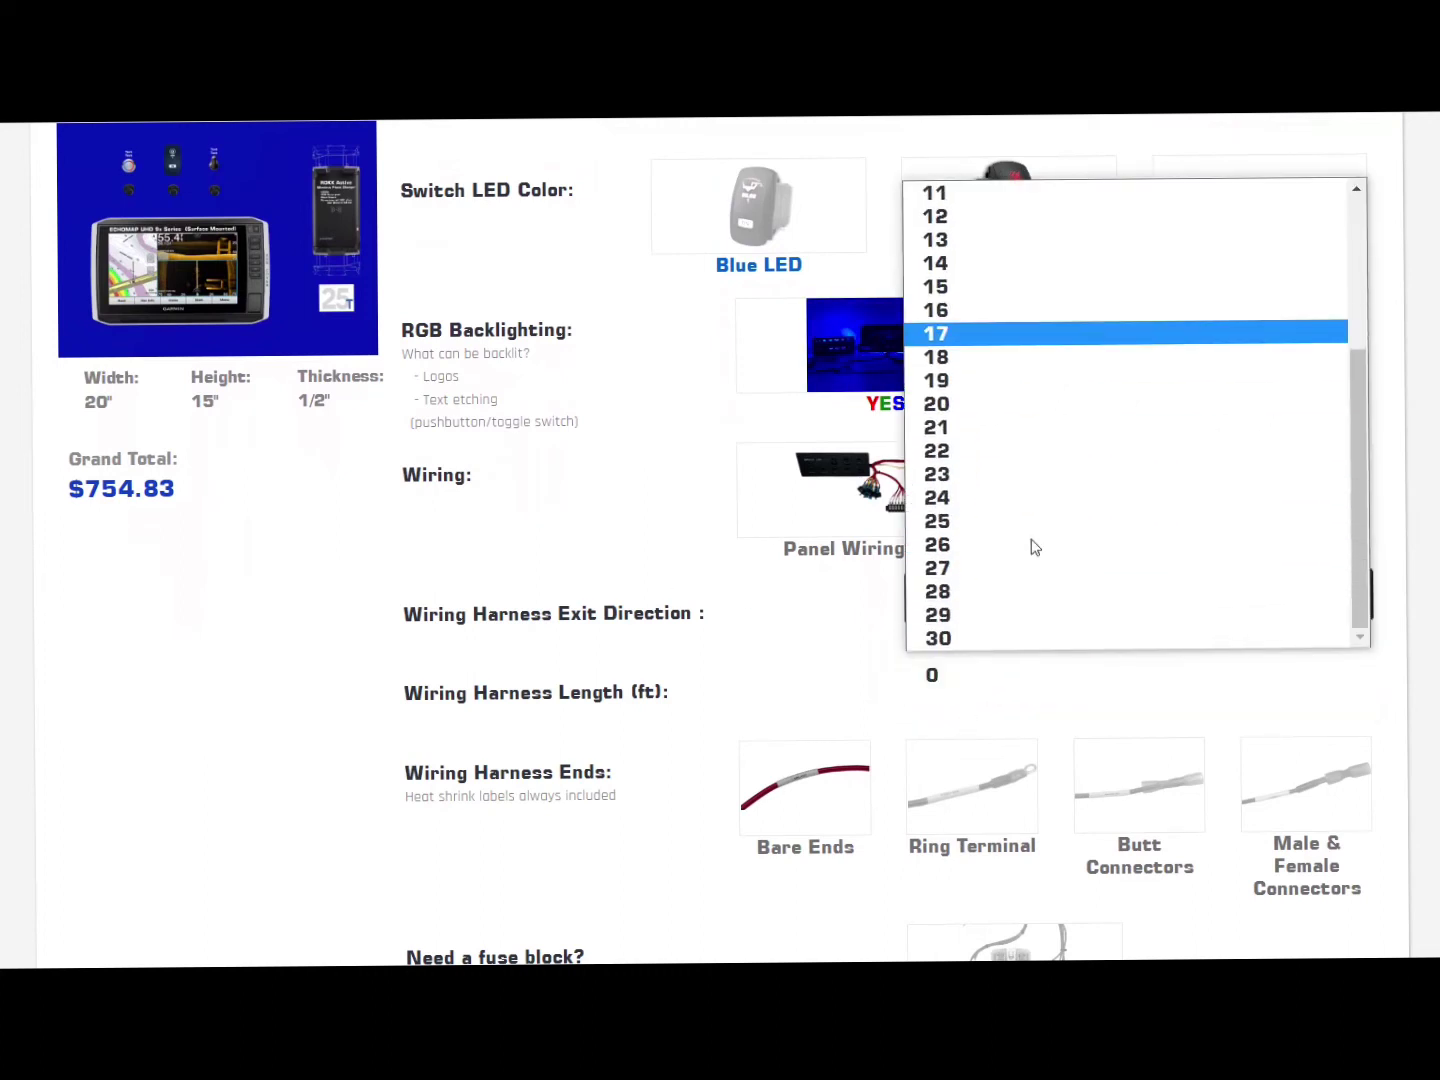
left_click(965, 640)
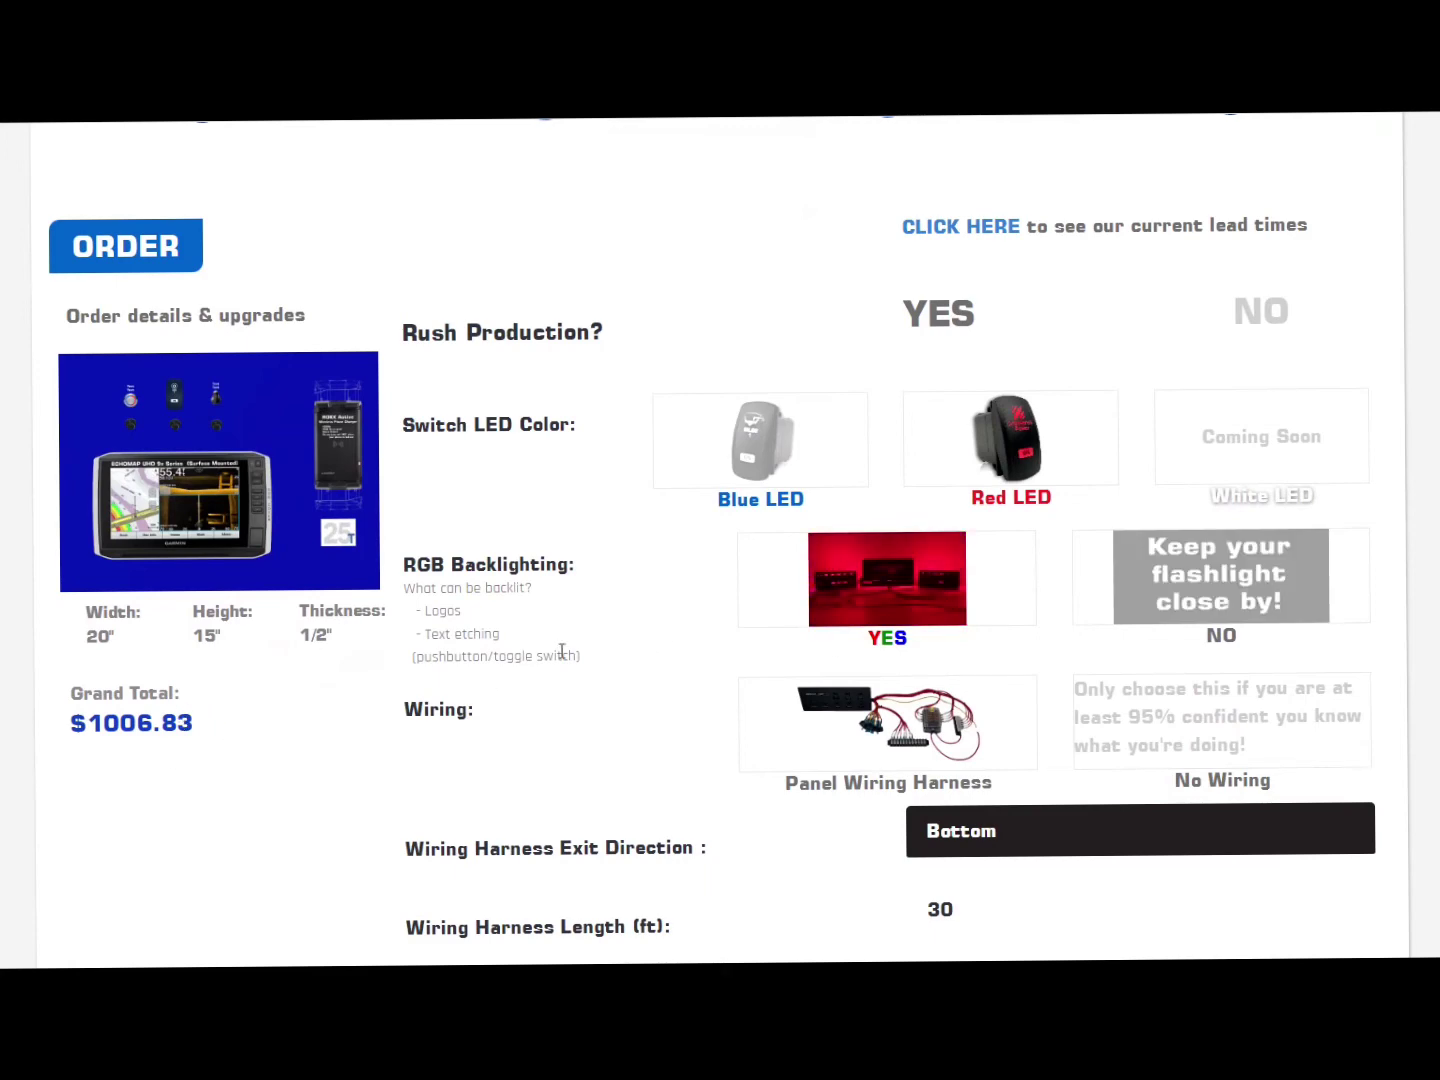
scroll(659, 640, "down", 3)
scroll(665, 636, "down", 2)
left_click(949, 457)
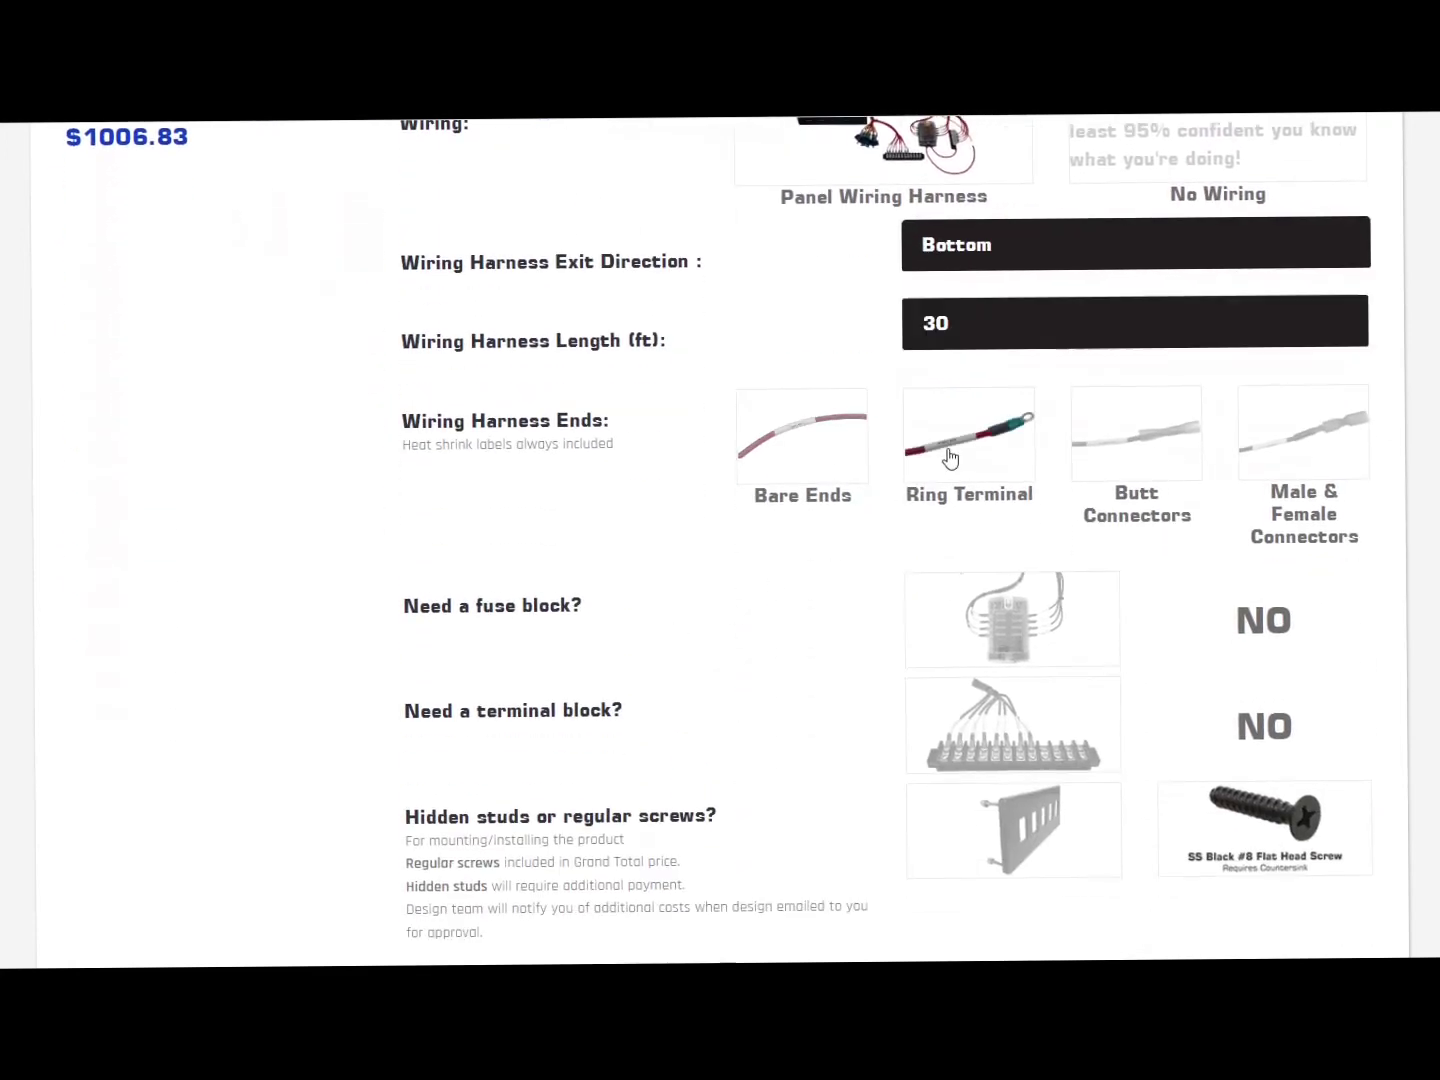
Step: Choose hidden studs instead of regular screws for mounting the panel
scroll(985, 453, "down", 3)
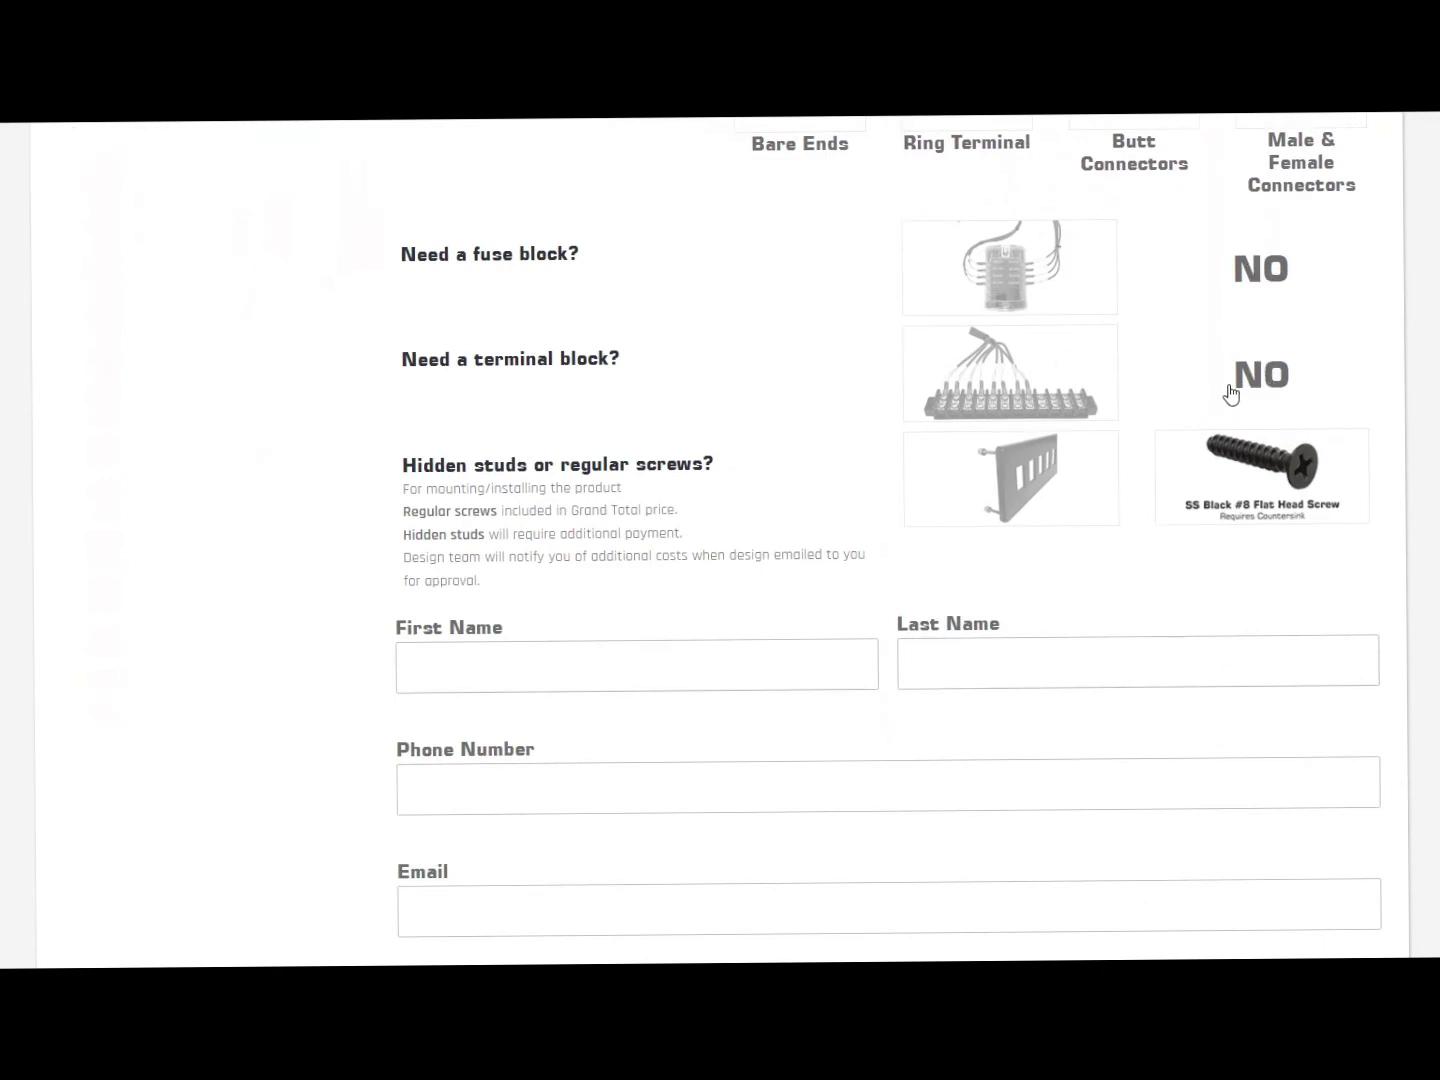
left_click(1014, 488)
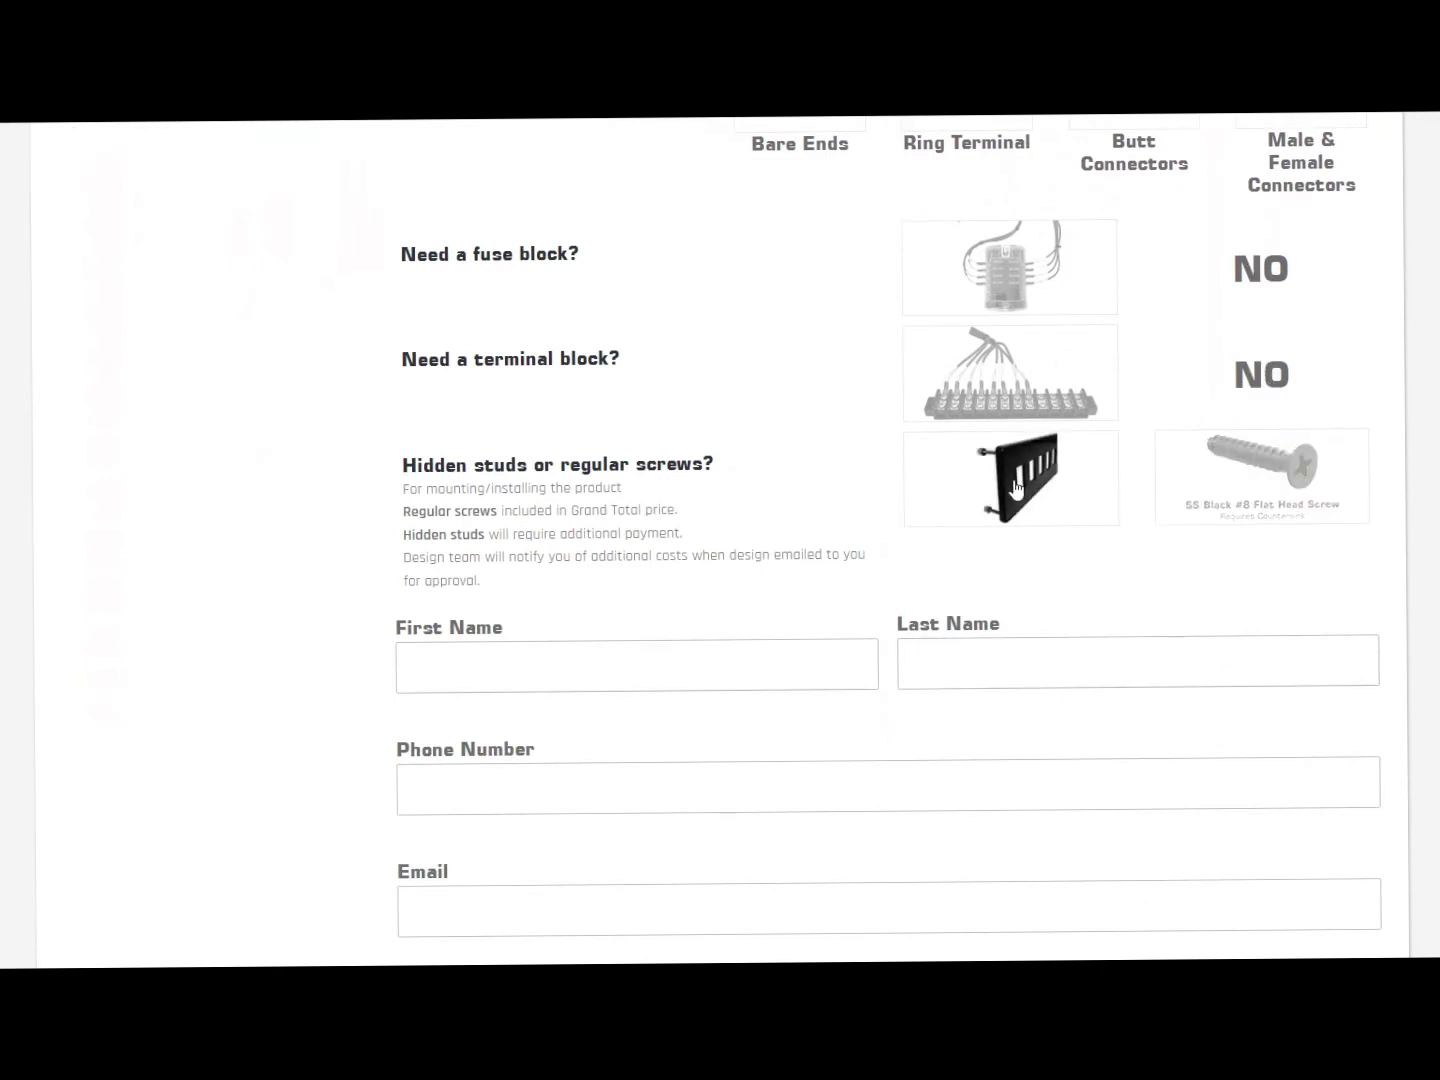
scroll(810, 545, "down", 2)
Step: Enter the customer's first name, last name and phone number, correcting a mistyped phone entry
left_click(548, 444)
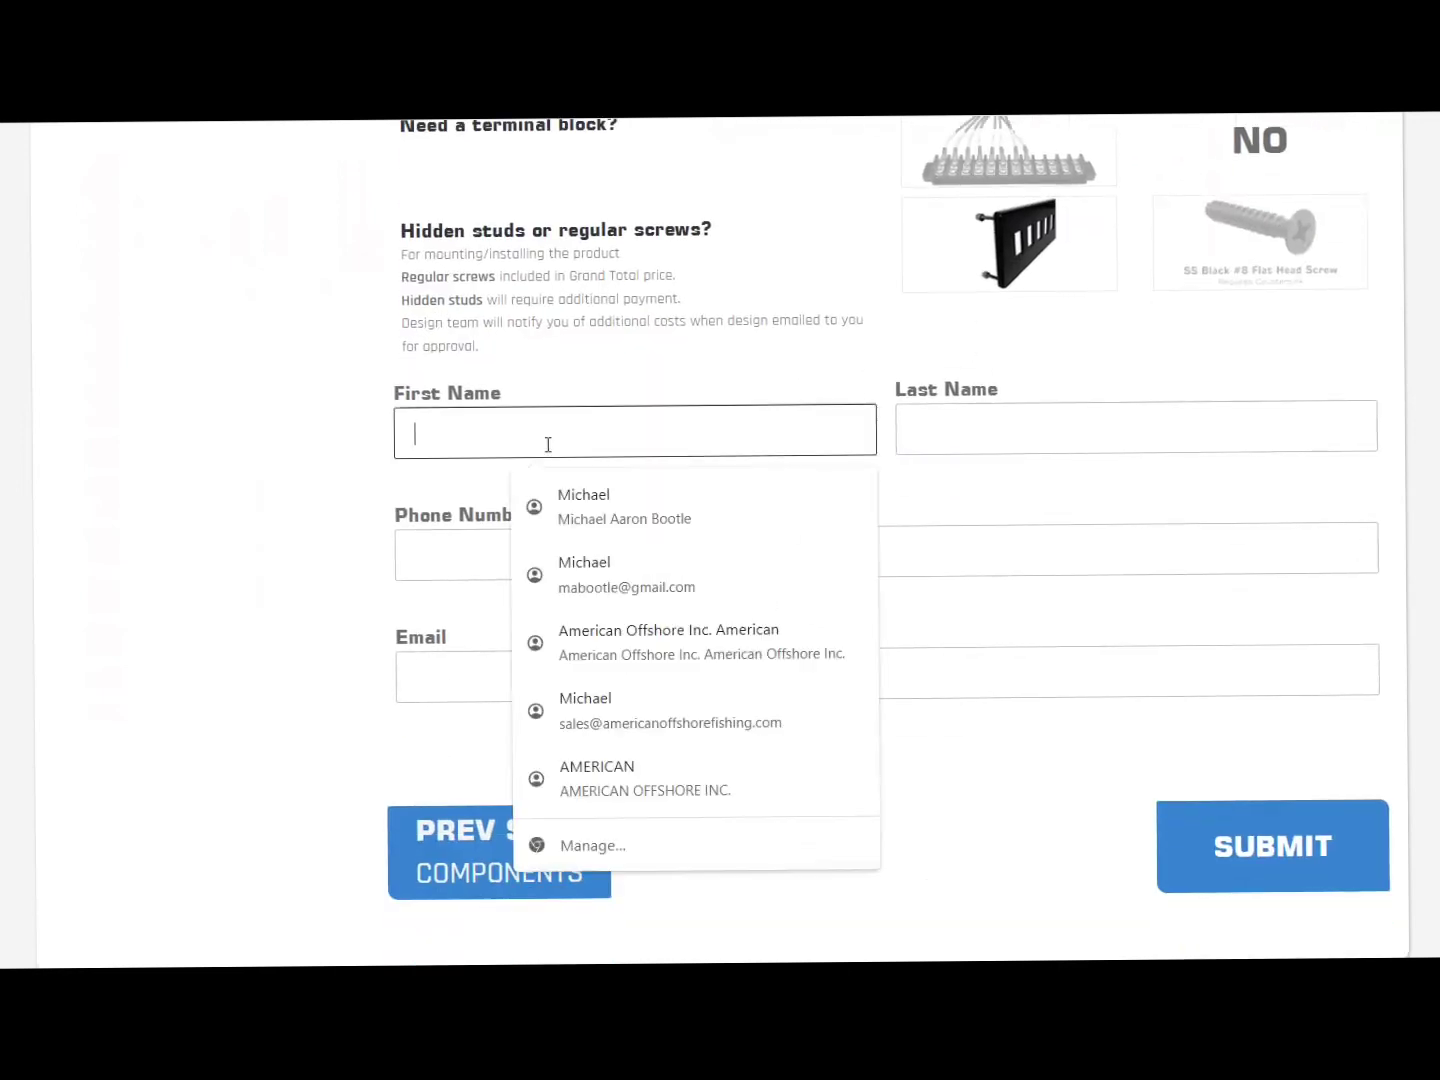
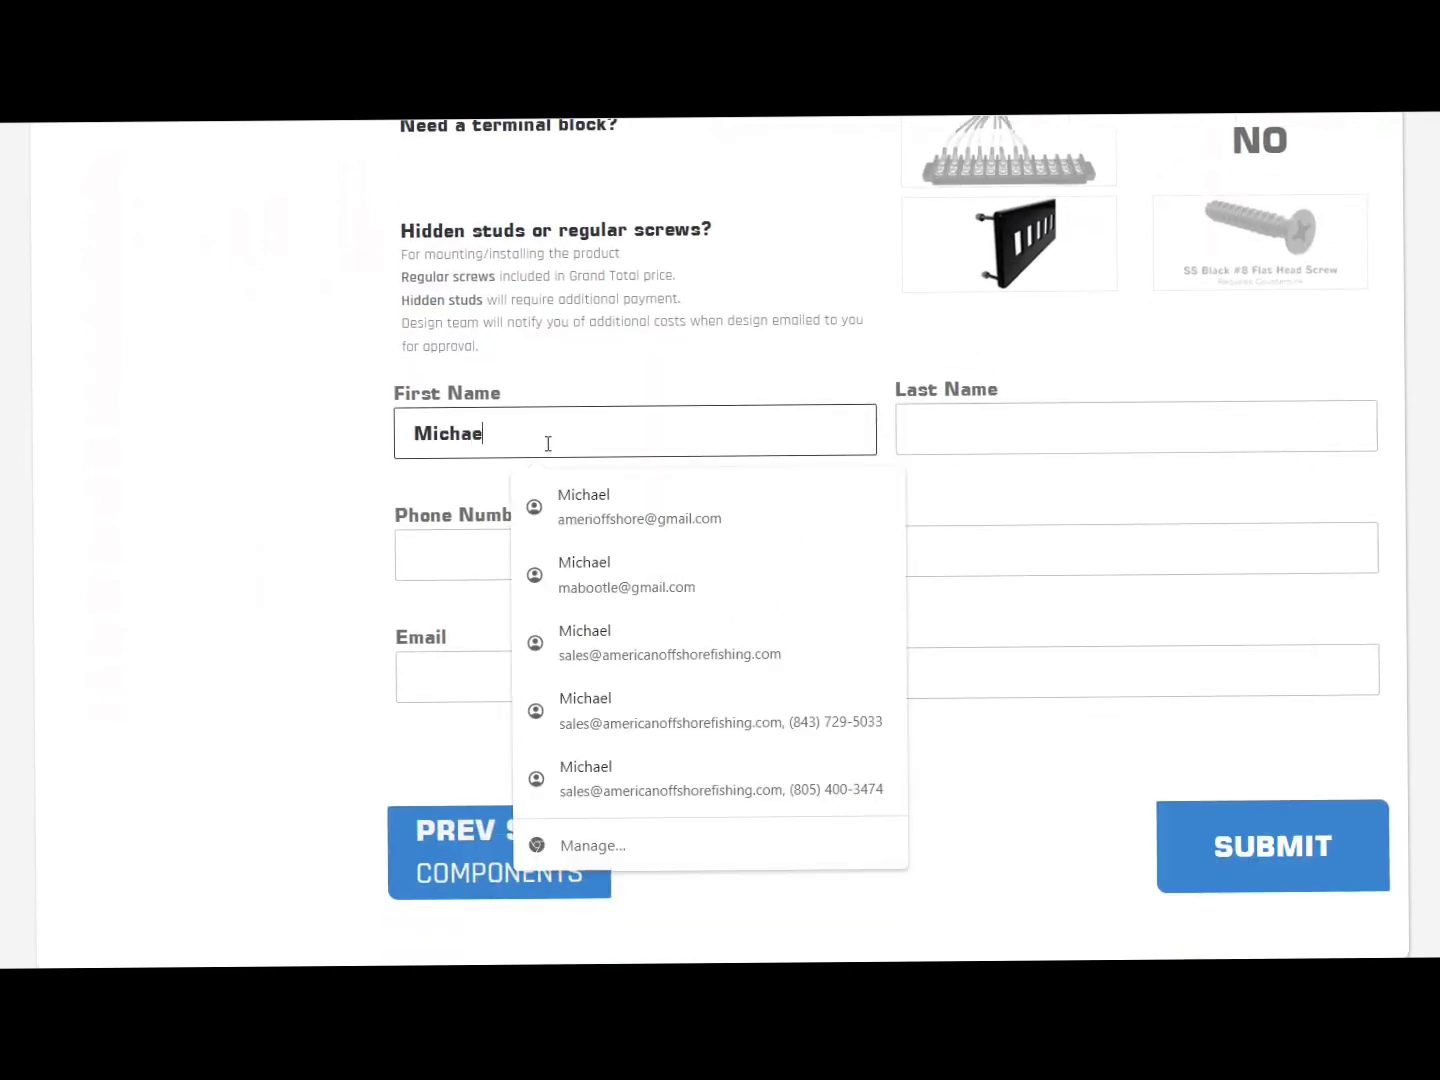
key("Tab")
key("Tab")
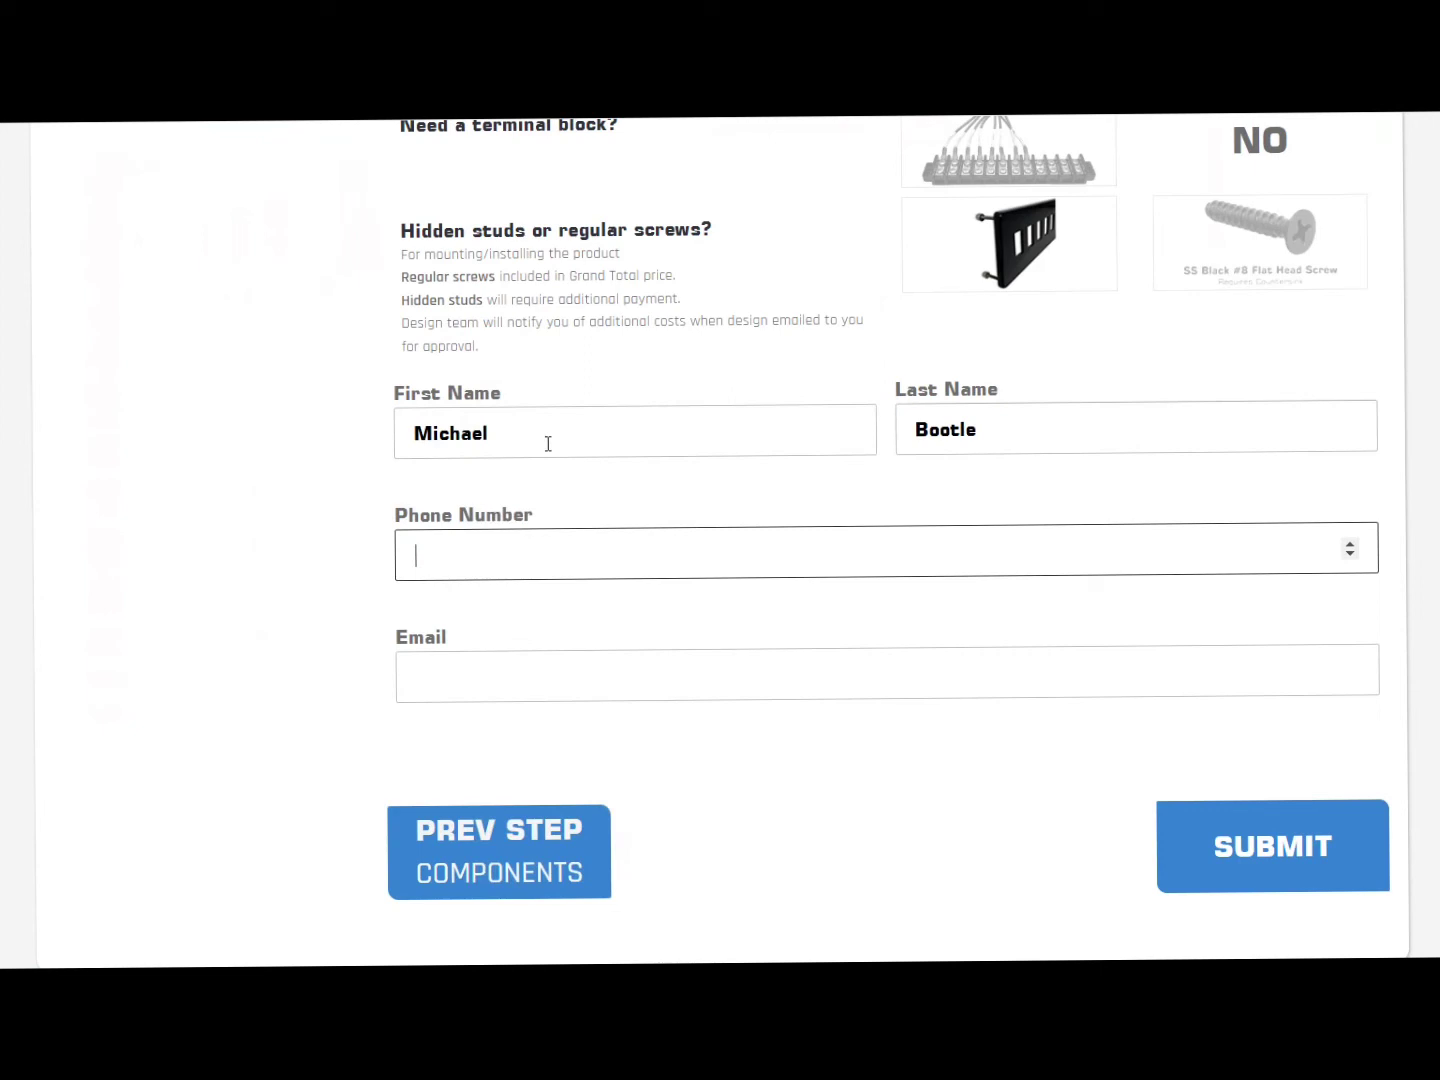
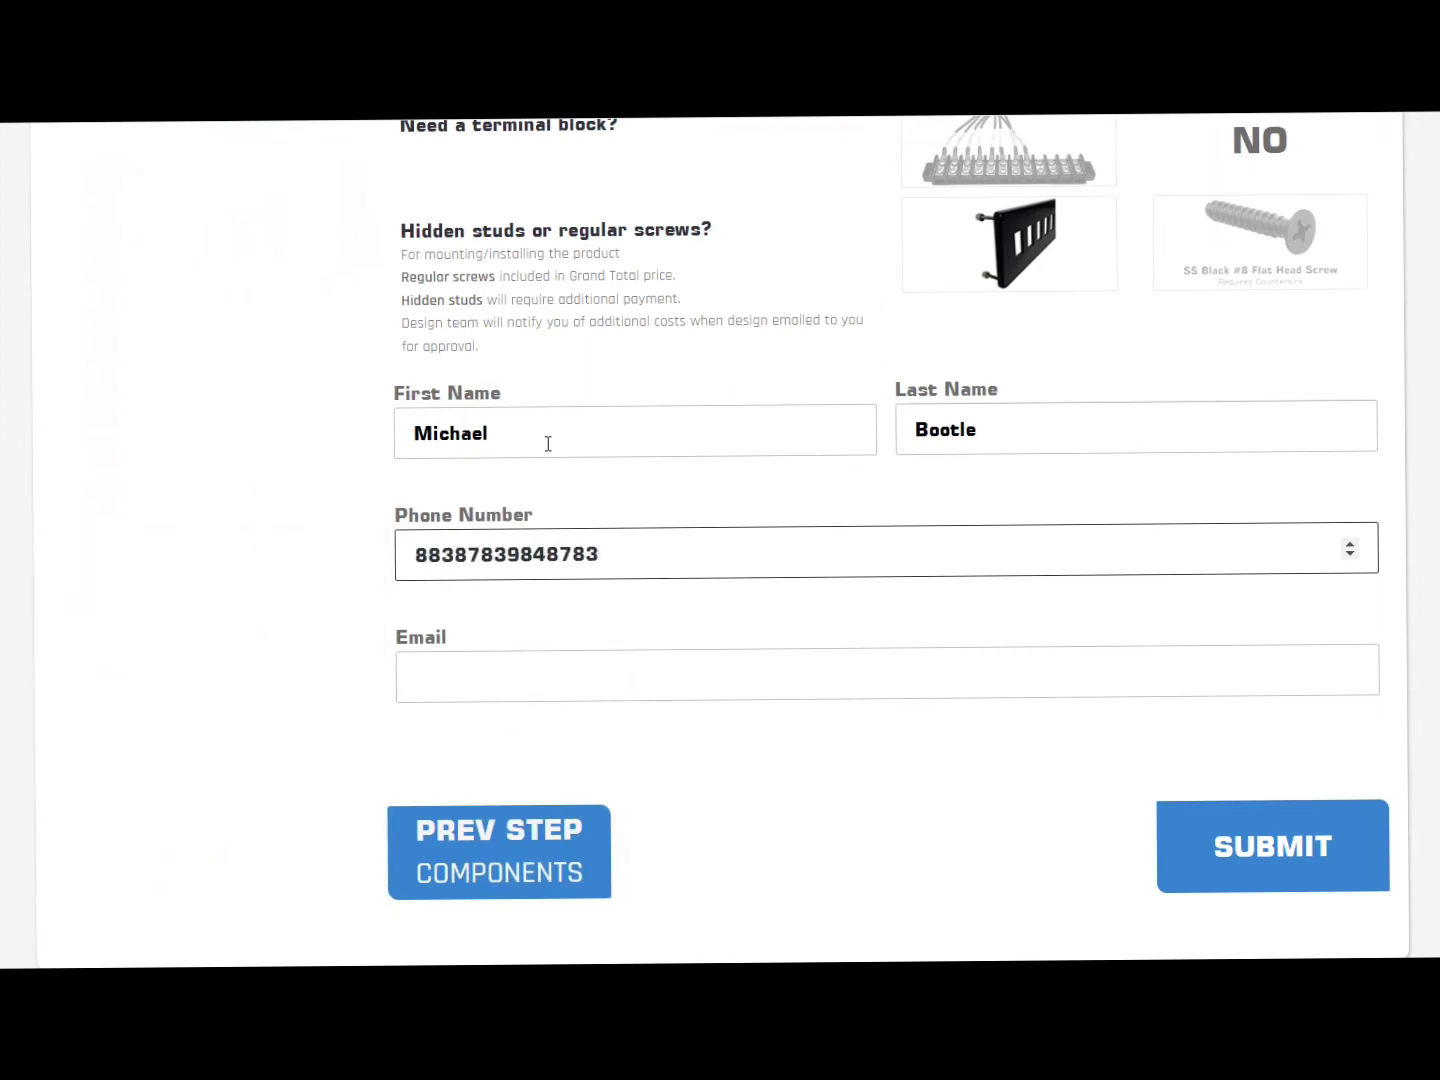
Step: Enter the customer's e-mail address, fixing the misspelled domain, and dismiss the autofill suggestions
left_click(450, 678)
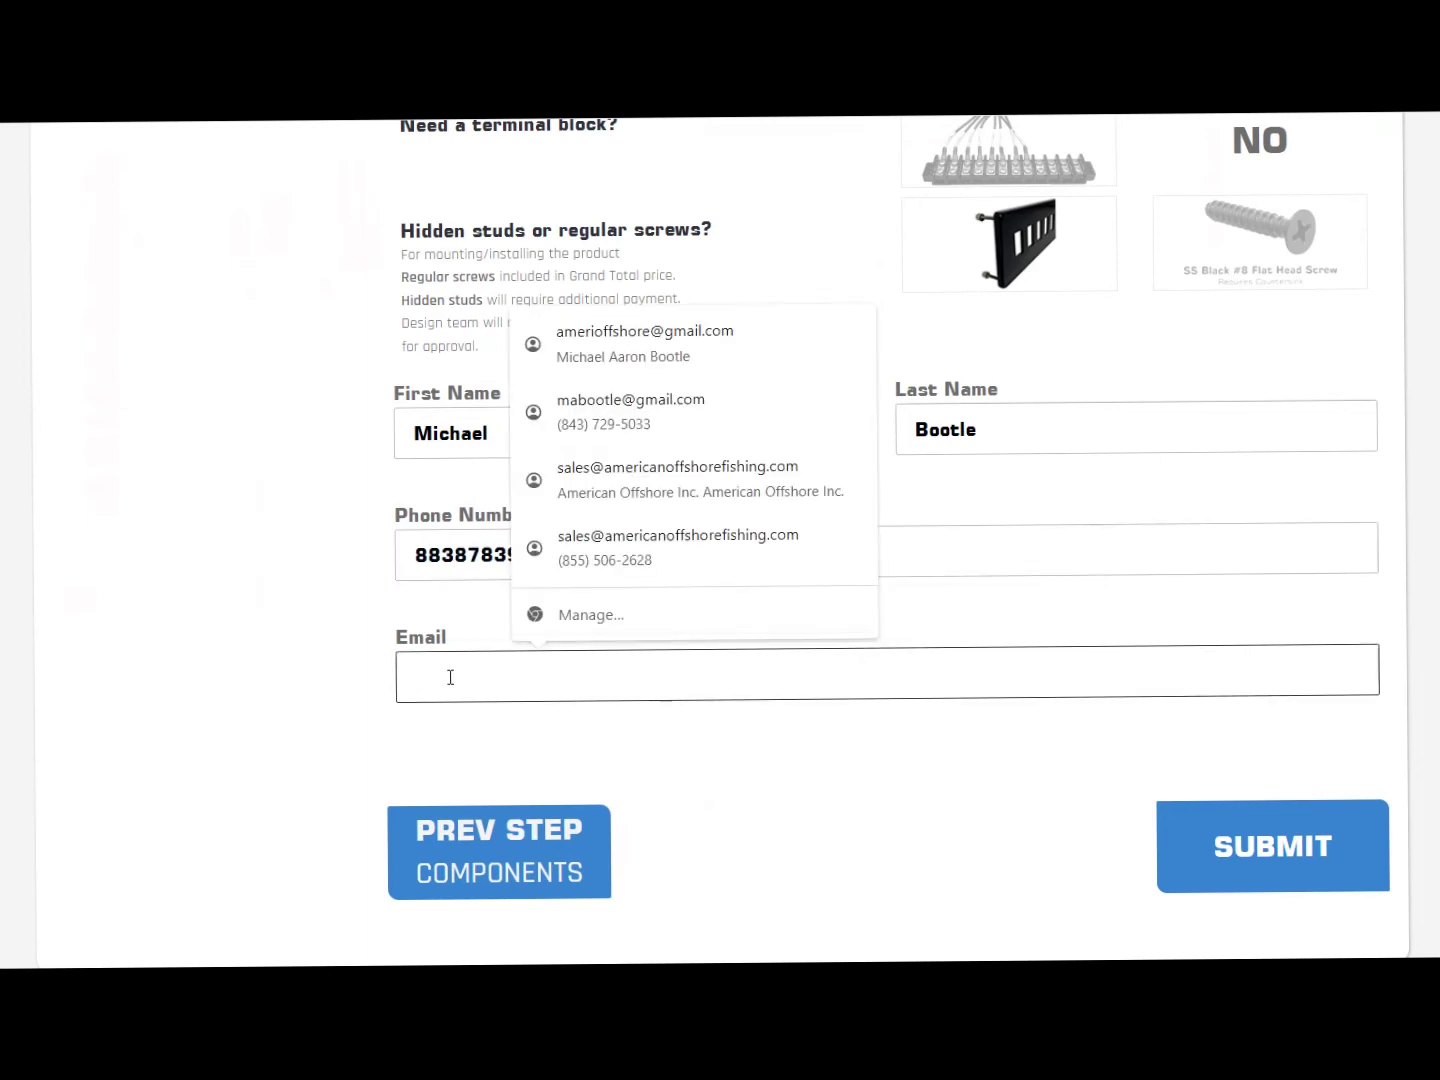
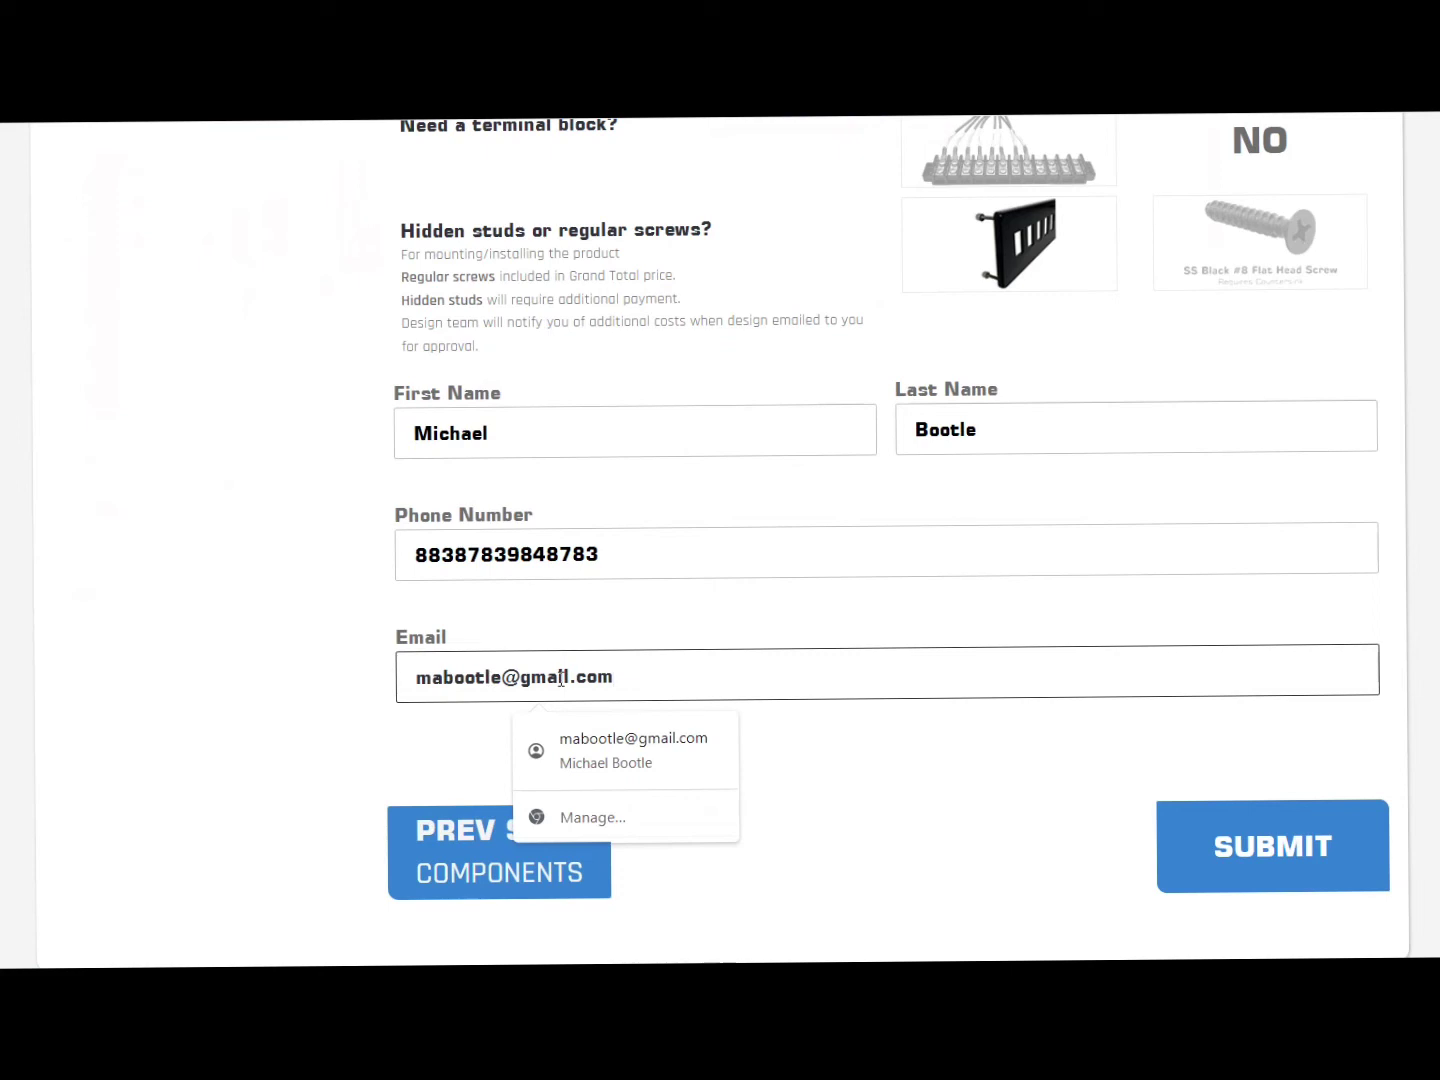
left_click(302, 625)
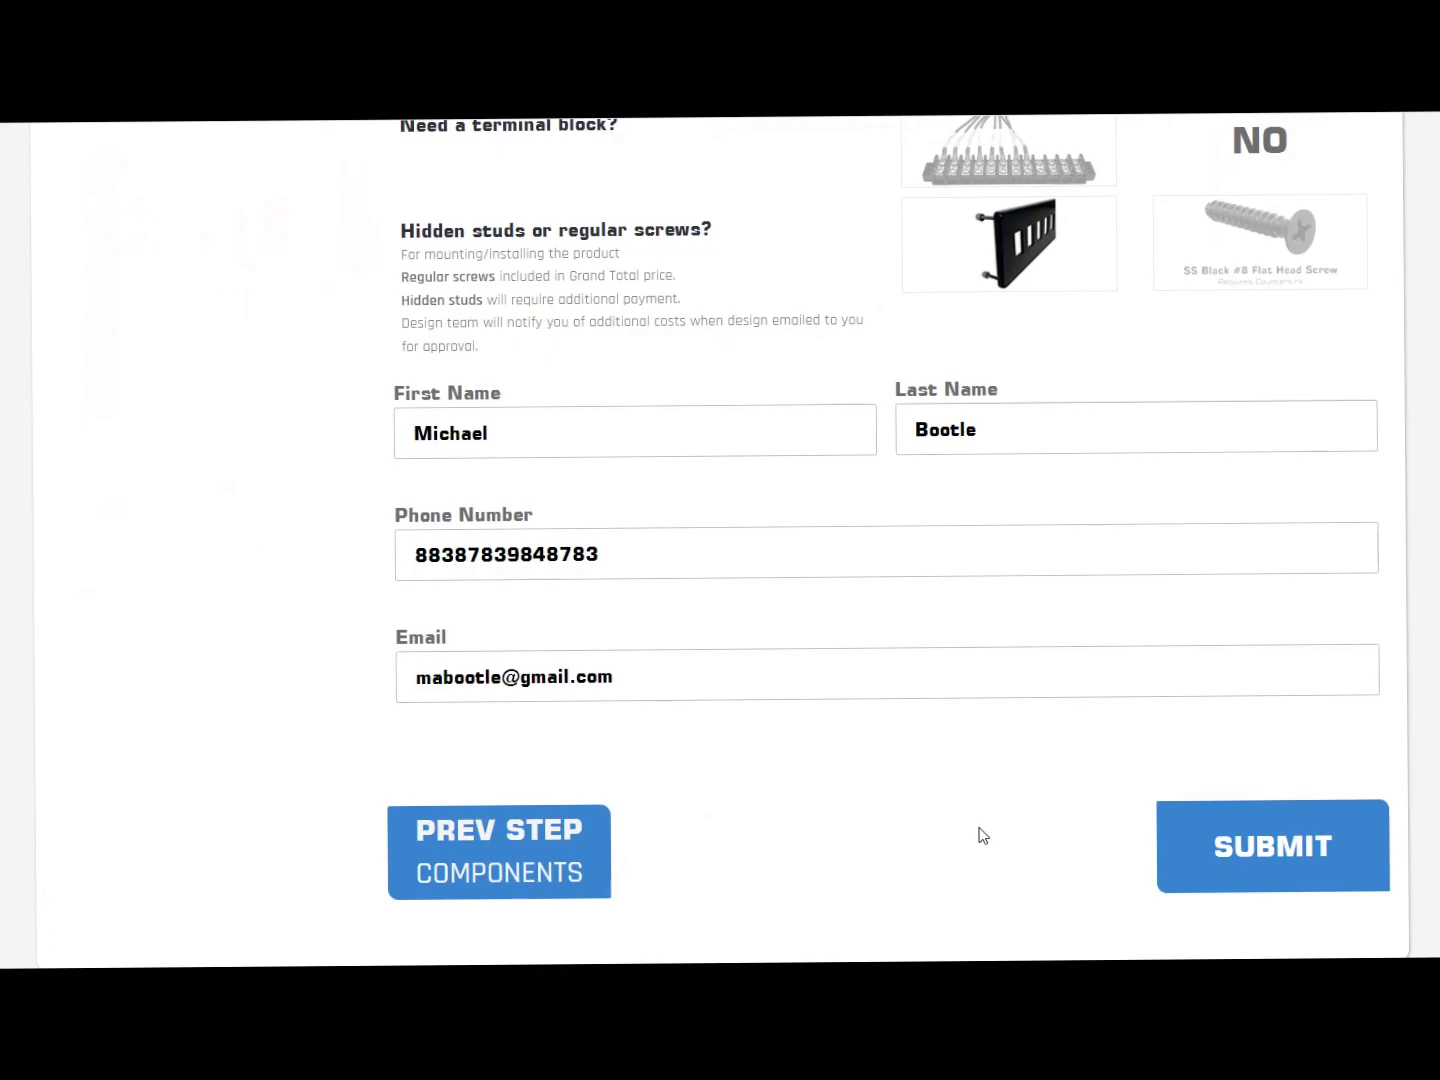
scroll(985, 800, "down", 2)
Step: Go back to the Components step and check the 'Garmin surface mounted.' comment is still there
scroll(987, 778, "up", 10)
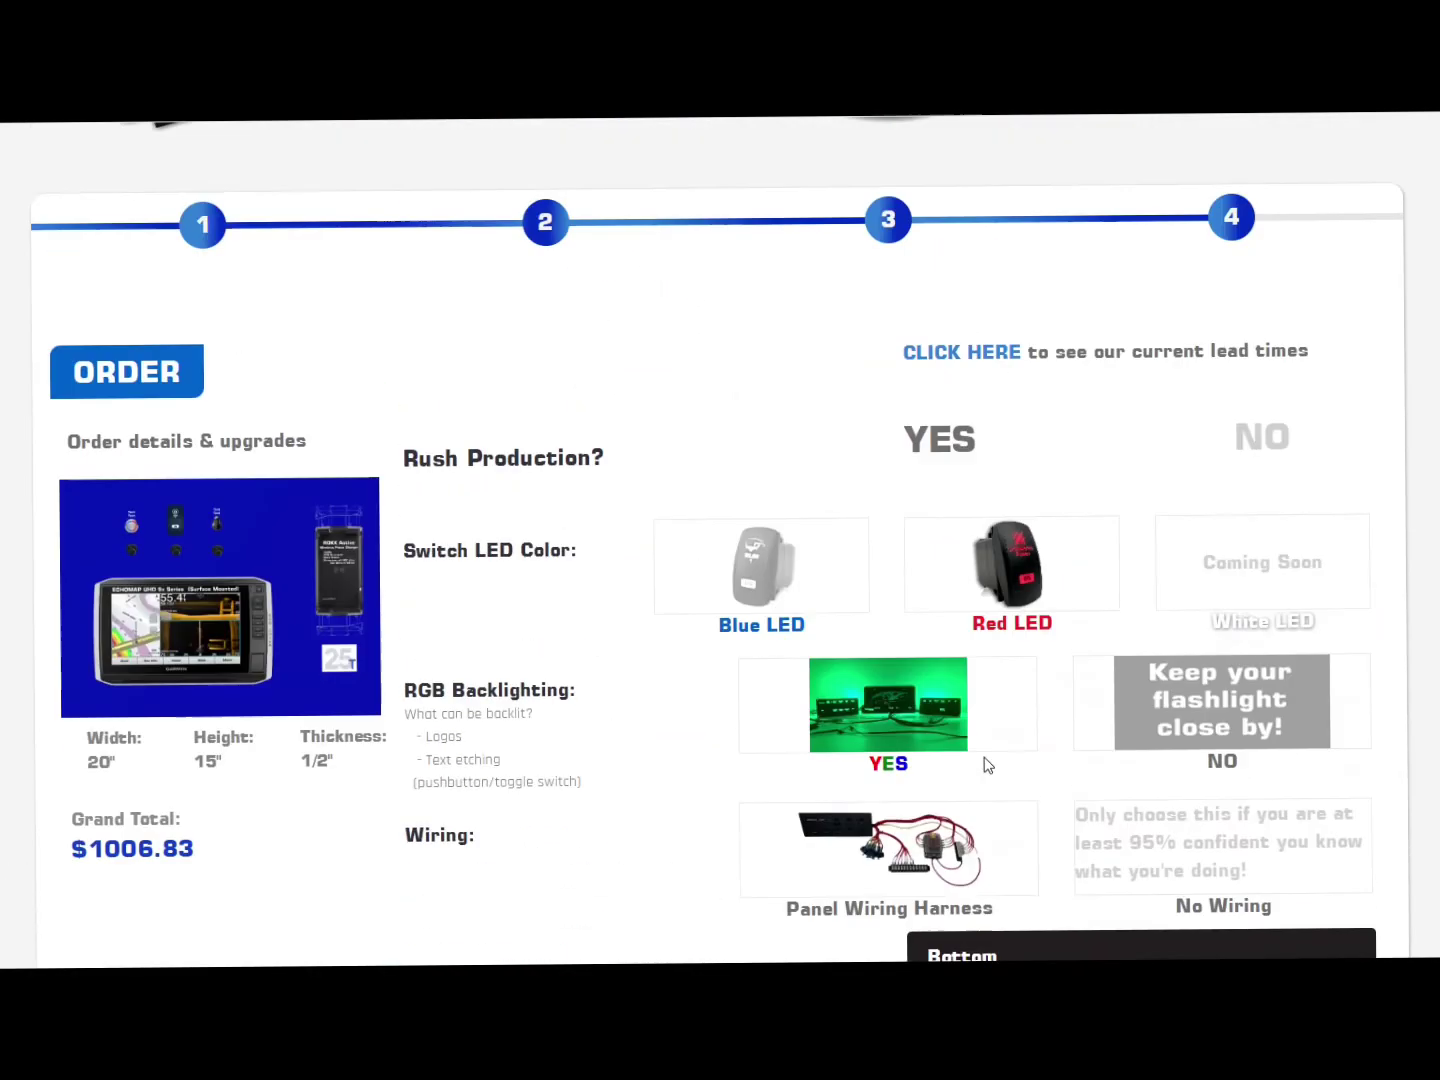
scroll(919, 678, "down", 15)
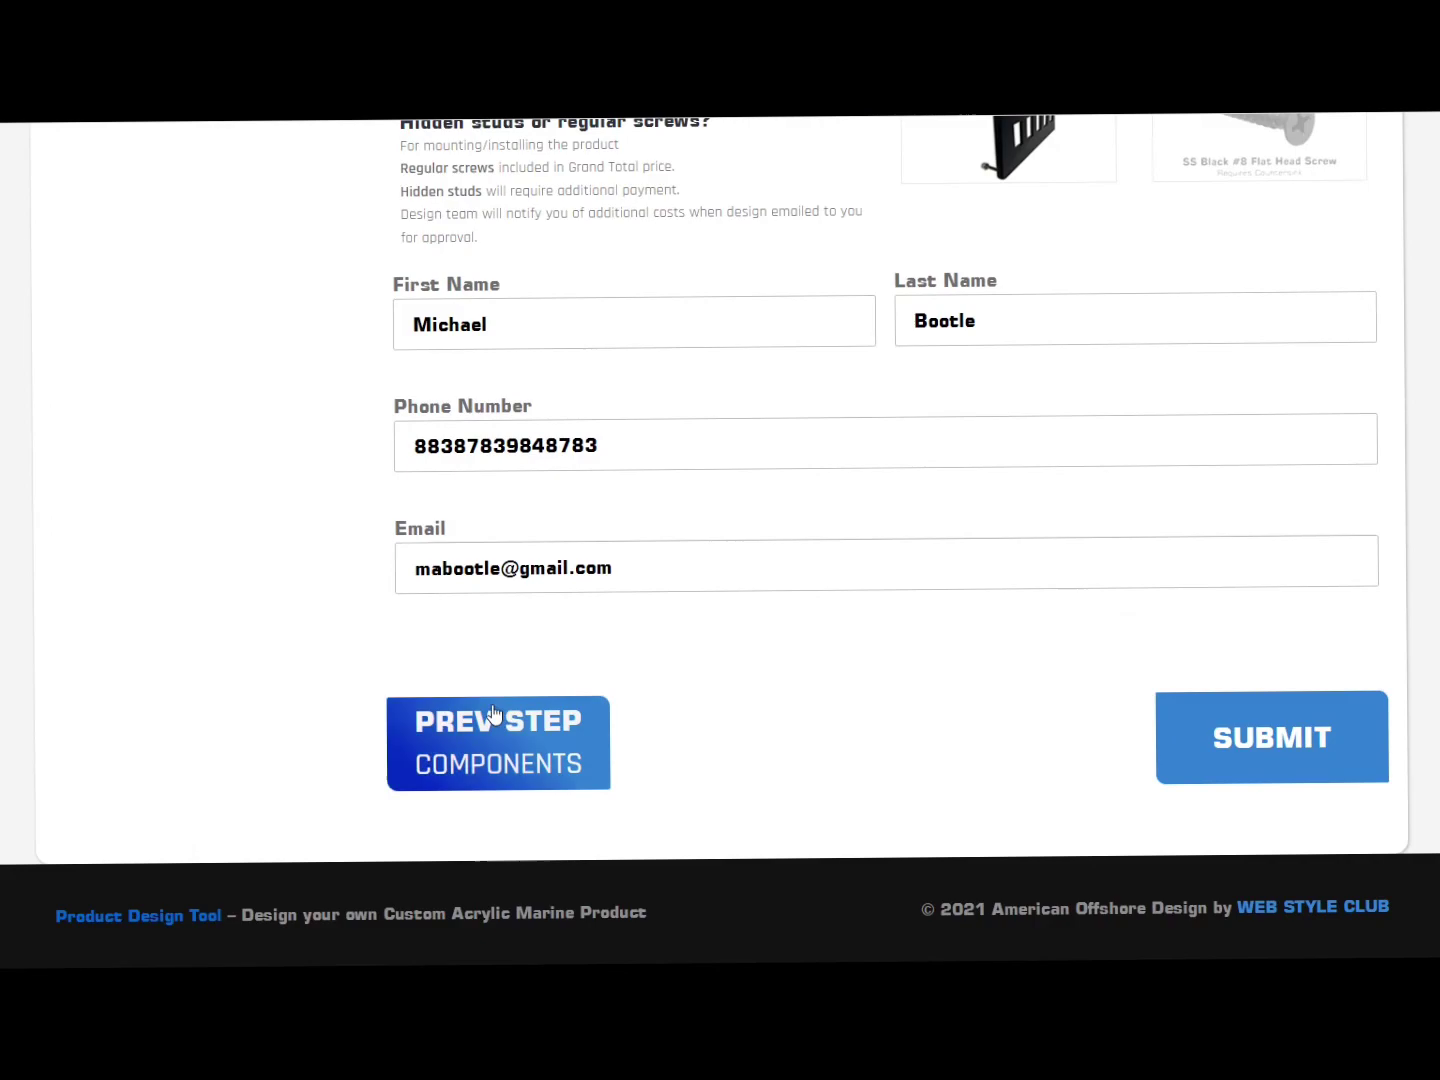
left_click(493, 713)
scroll(1424, 626, "up", 10)
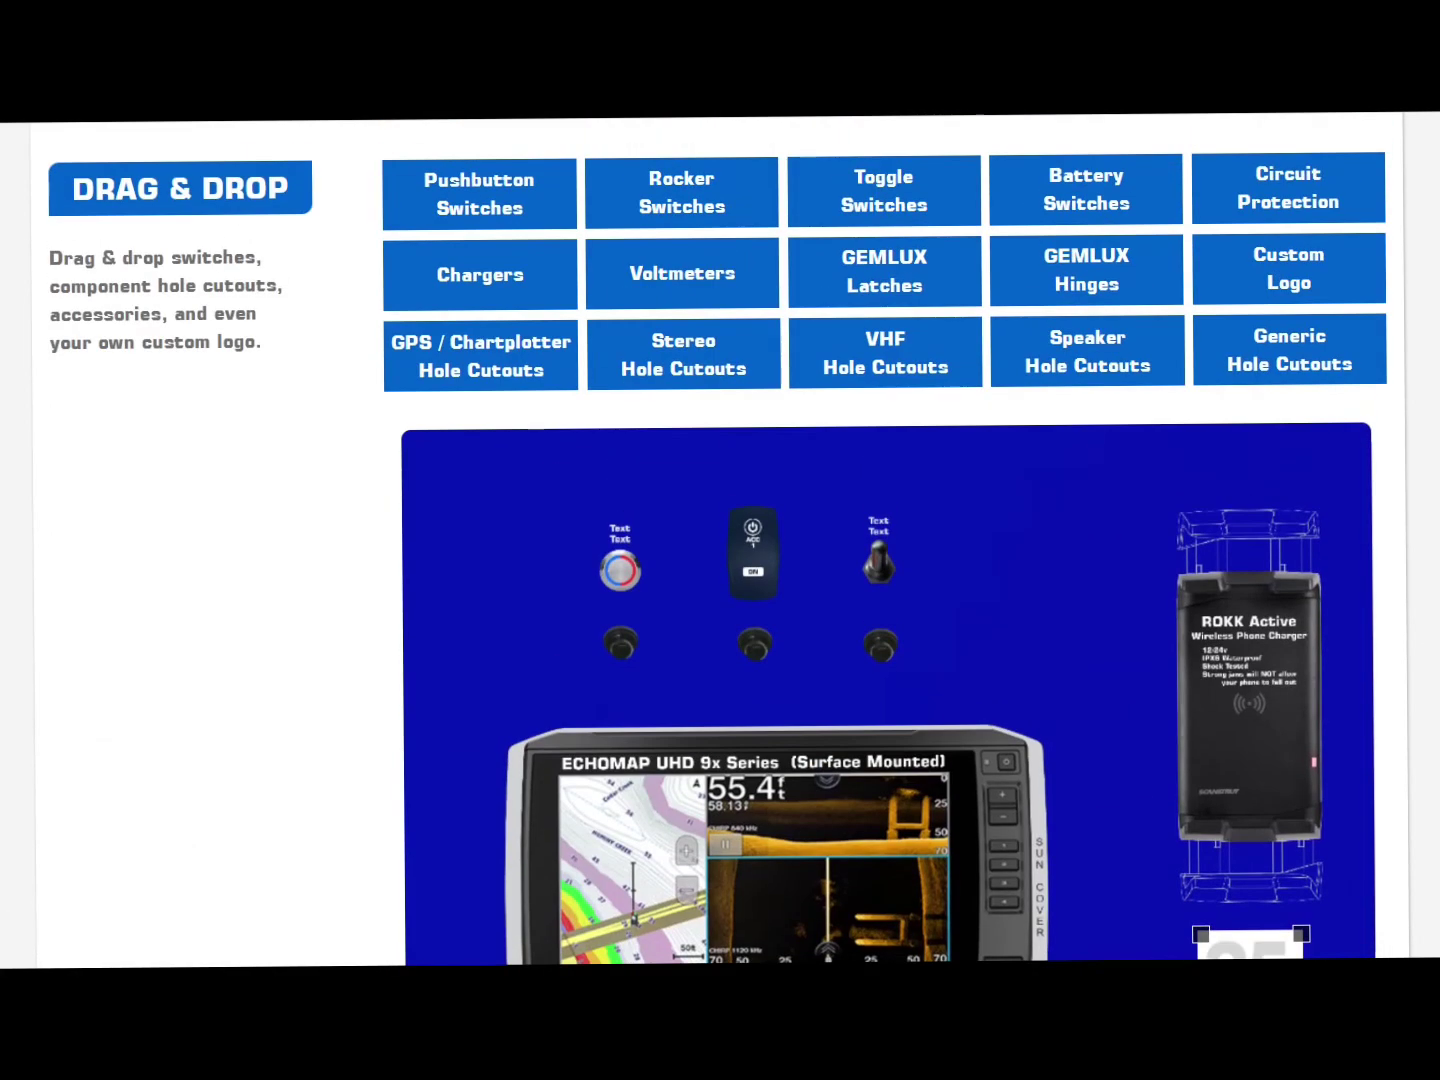
scroll(147, 507, "up", 3)
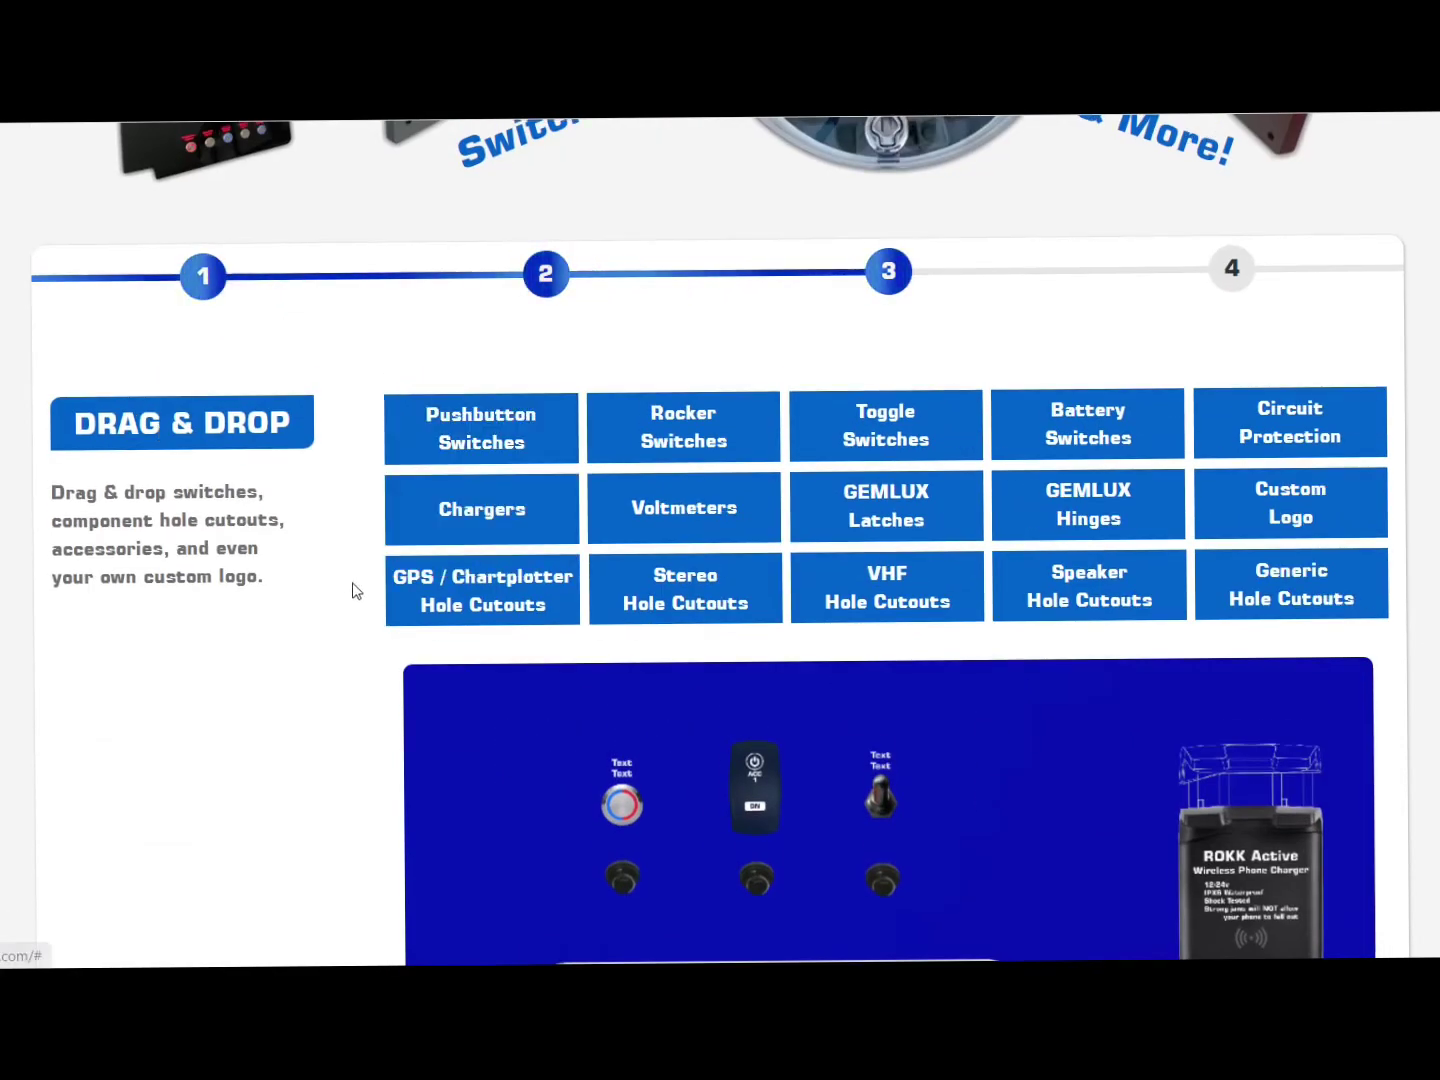
scroll(249, 622, "down", 7)
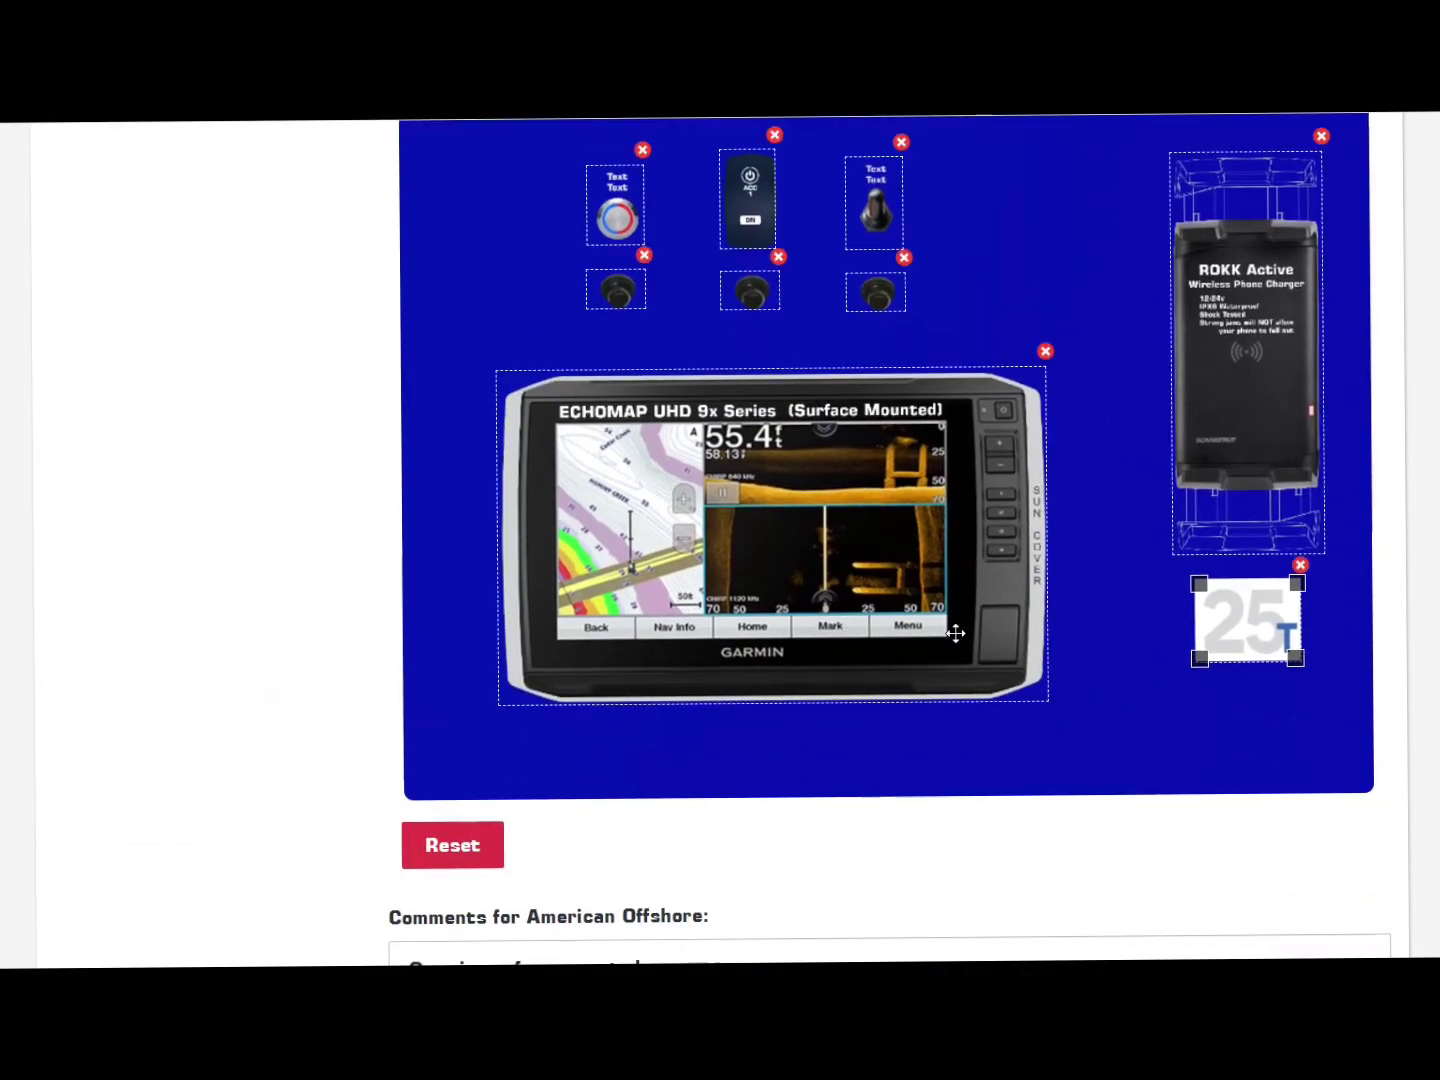
scroll(360, 540, "down", 7)
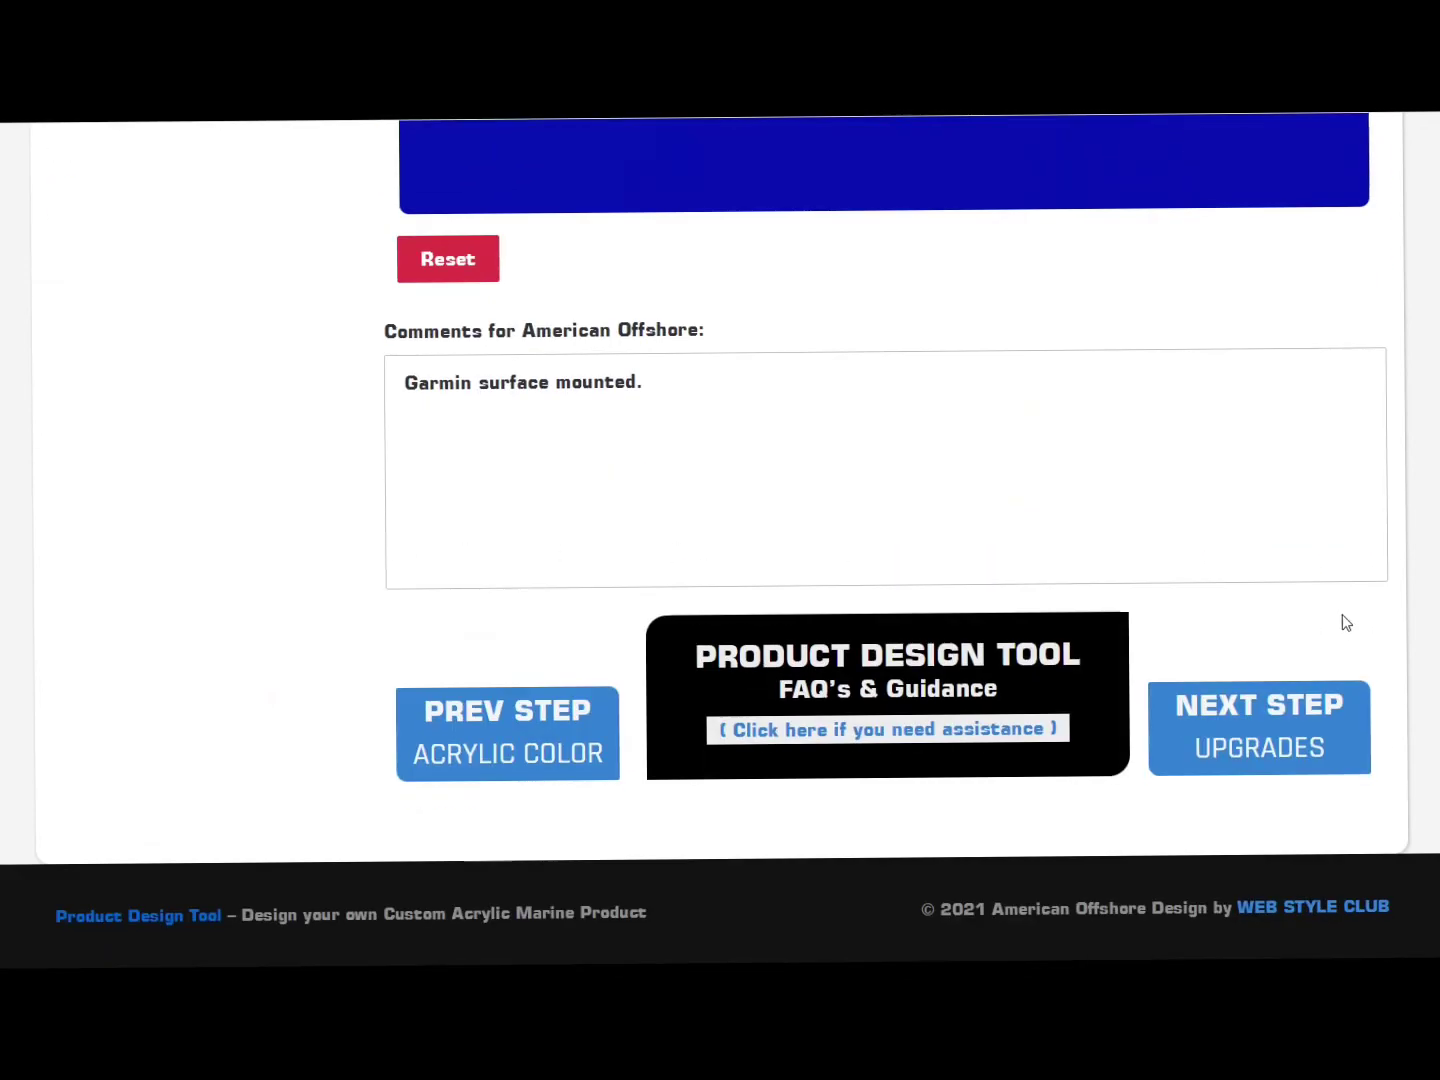
Step: Return to the Upgrades step and set the wiring harness length to 30 ft
left_click(1236, 725)
scroll(1400, 700, "down", 3)
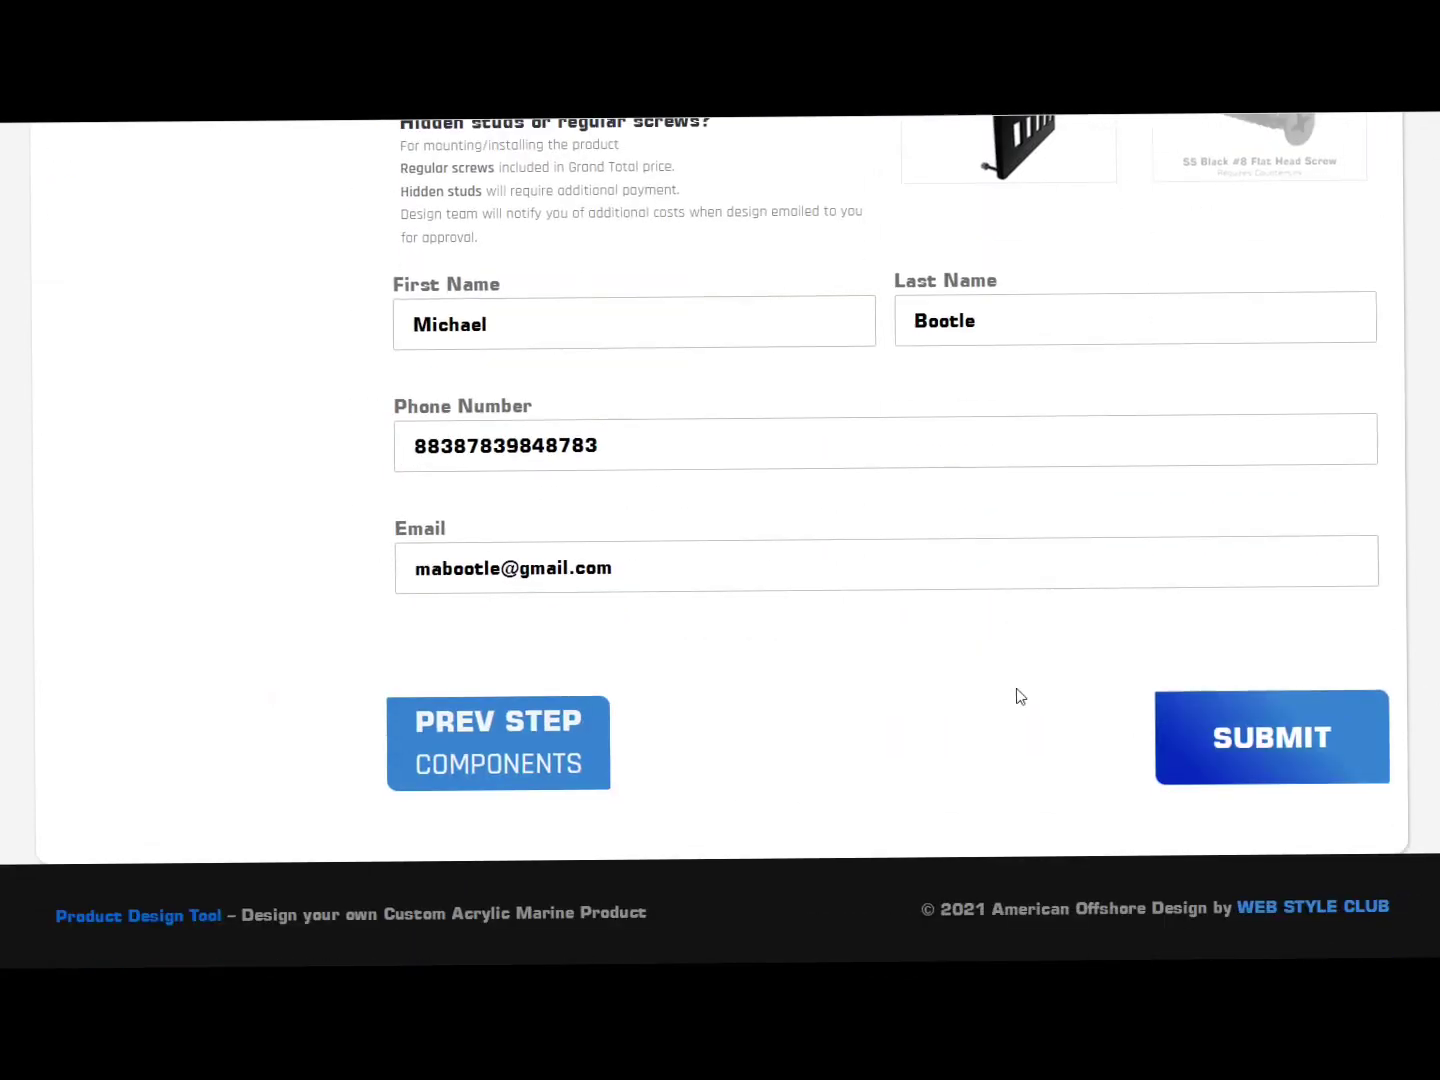
scroll(848, 692, "up", 7)
scroll(847, 692, "up", 5)
scroll(852, 691, "down", 6)
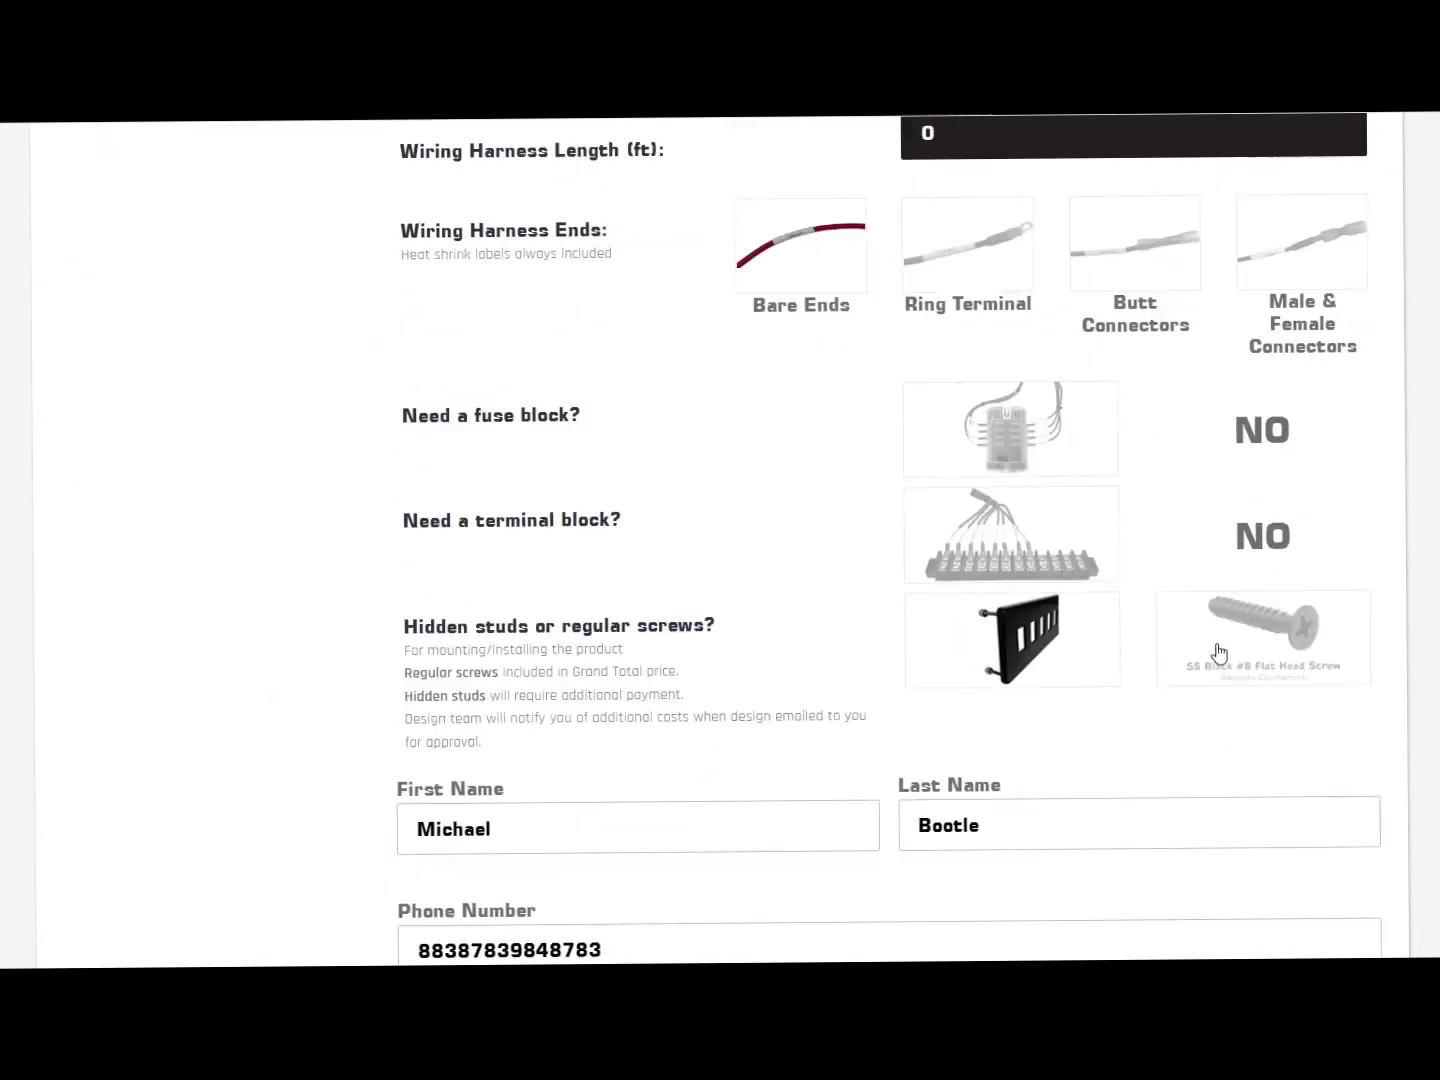
scroll(720, 541, "down", 3)
scroll(720, 541, "up", 9)
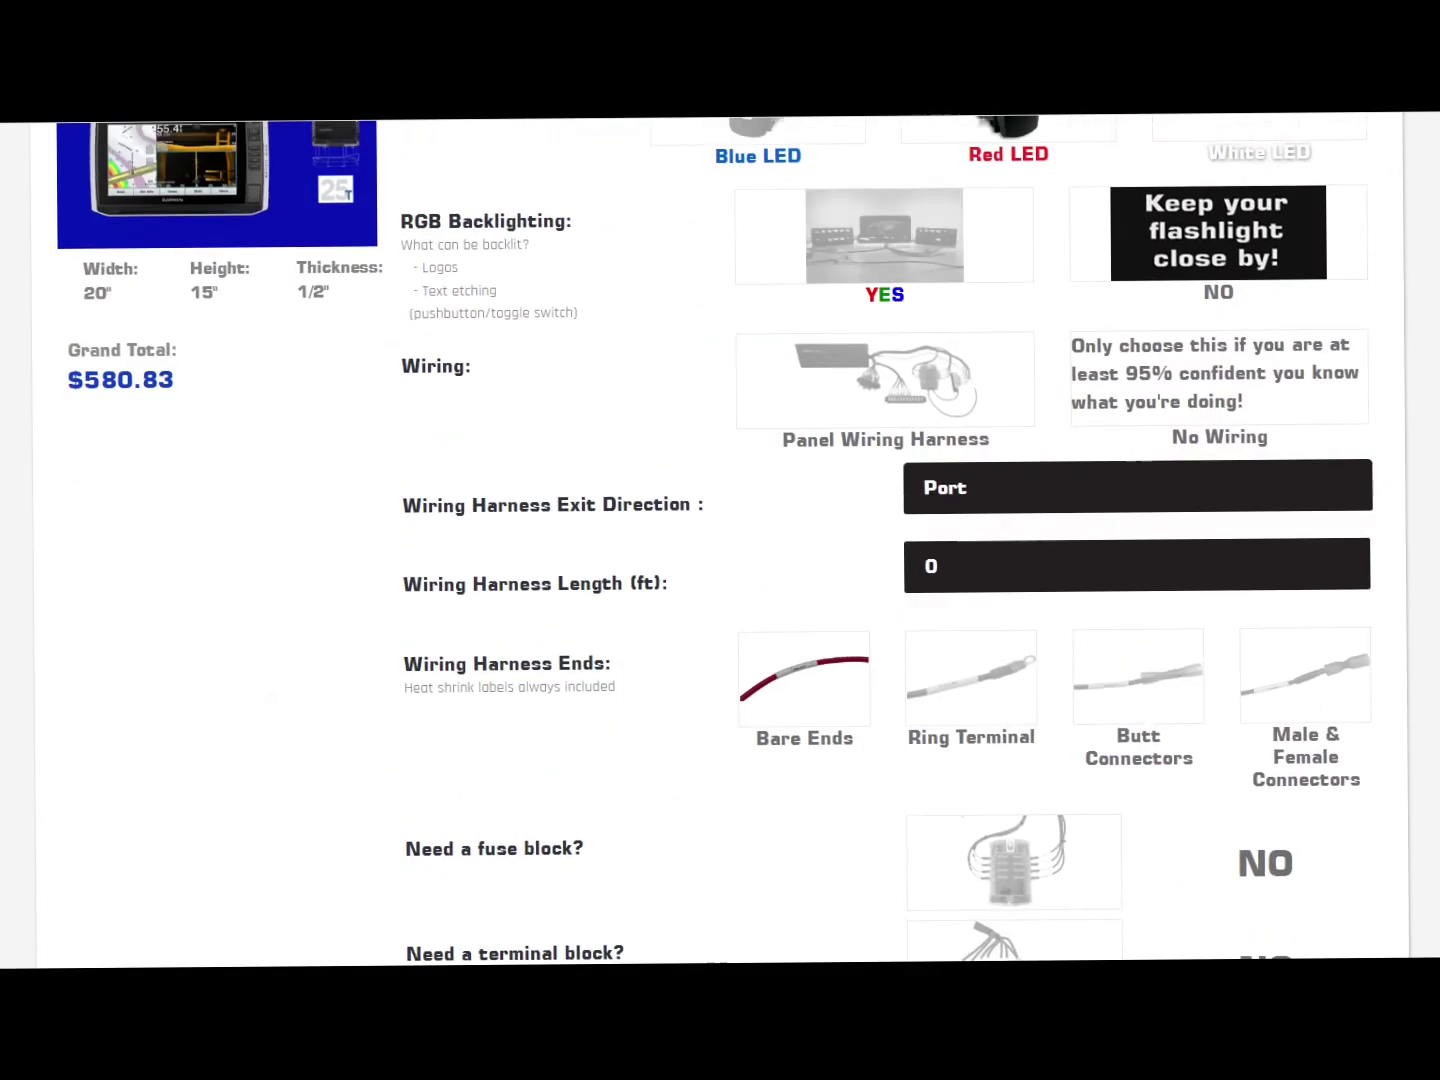
scroll(1038, 382, "up", 2)
scroll(1038, 383, "down", 5)
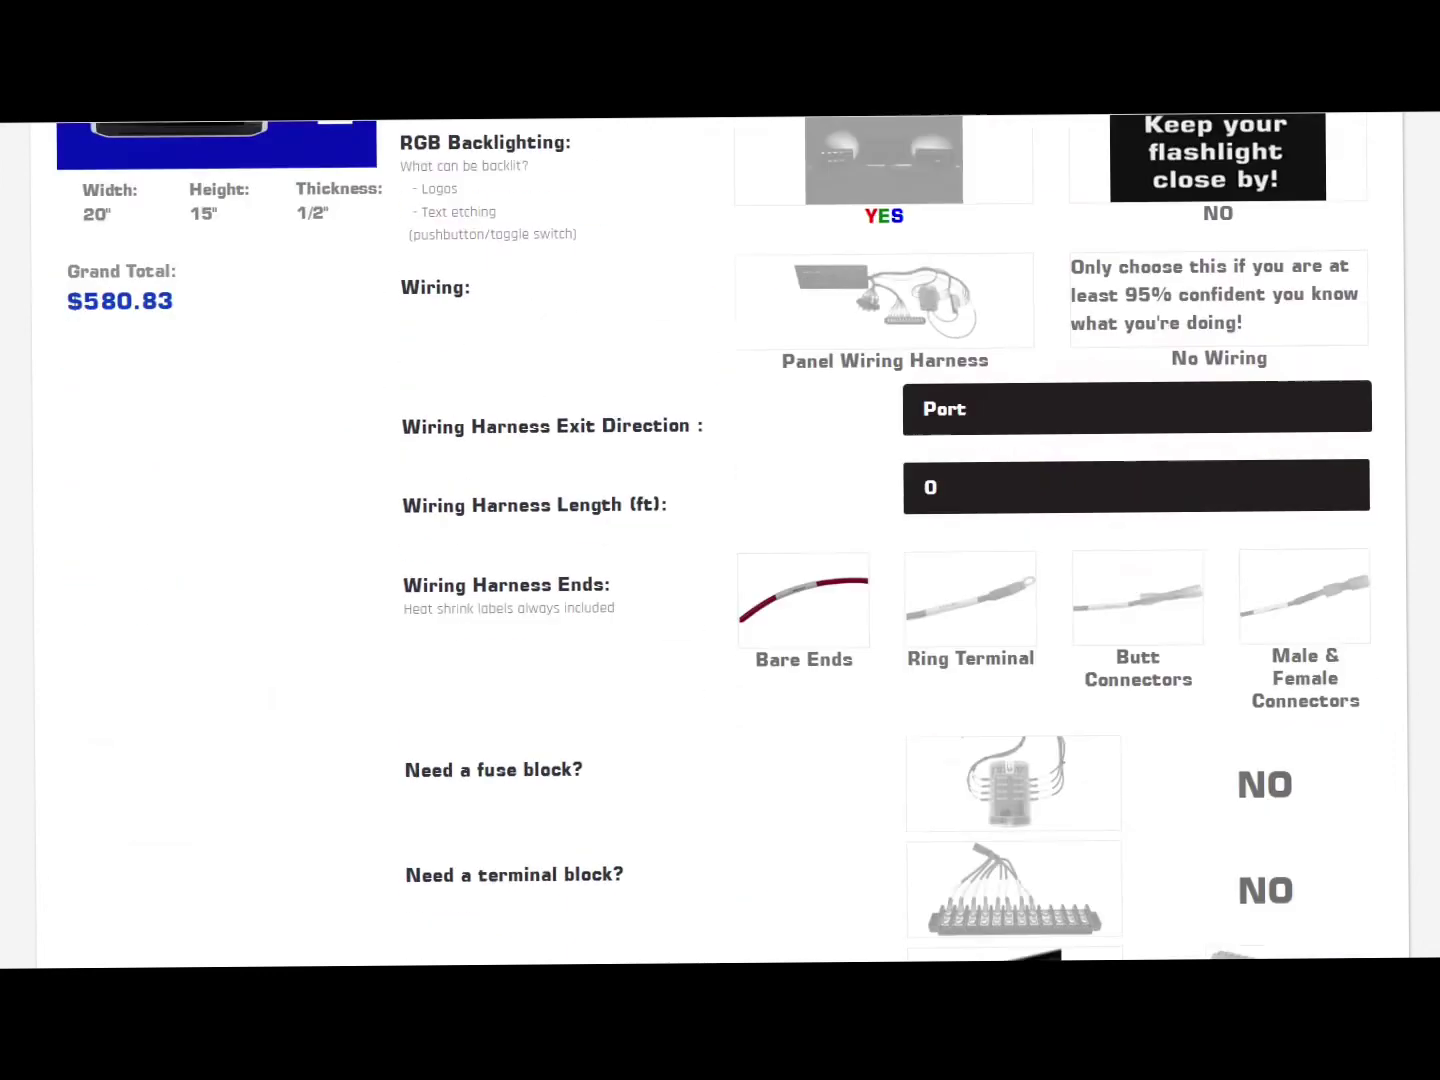
left_click(1006, 345)
scroll(987, 746, "down", 4)
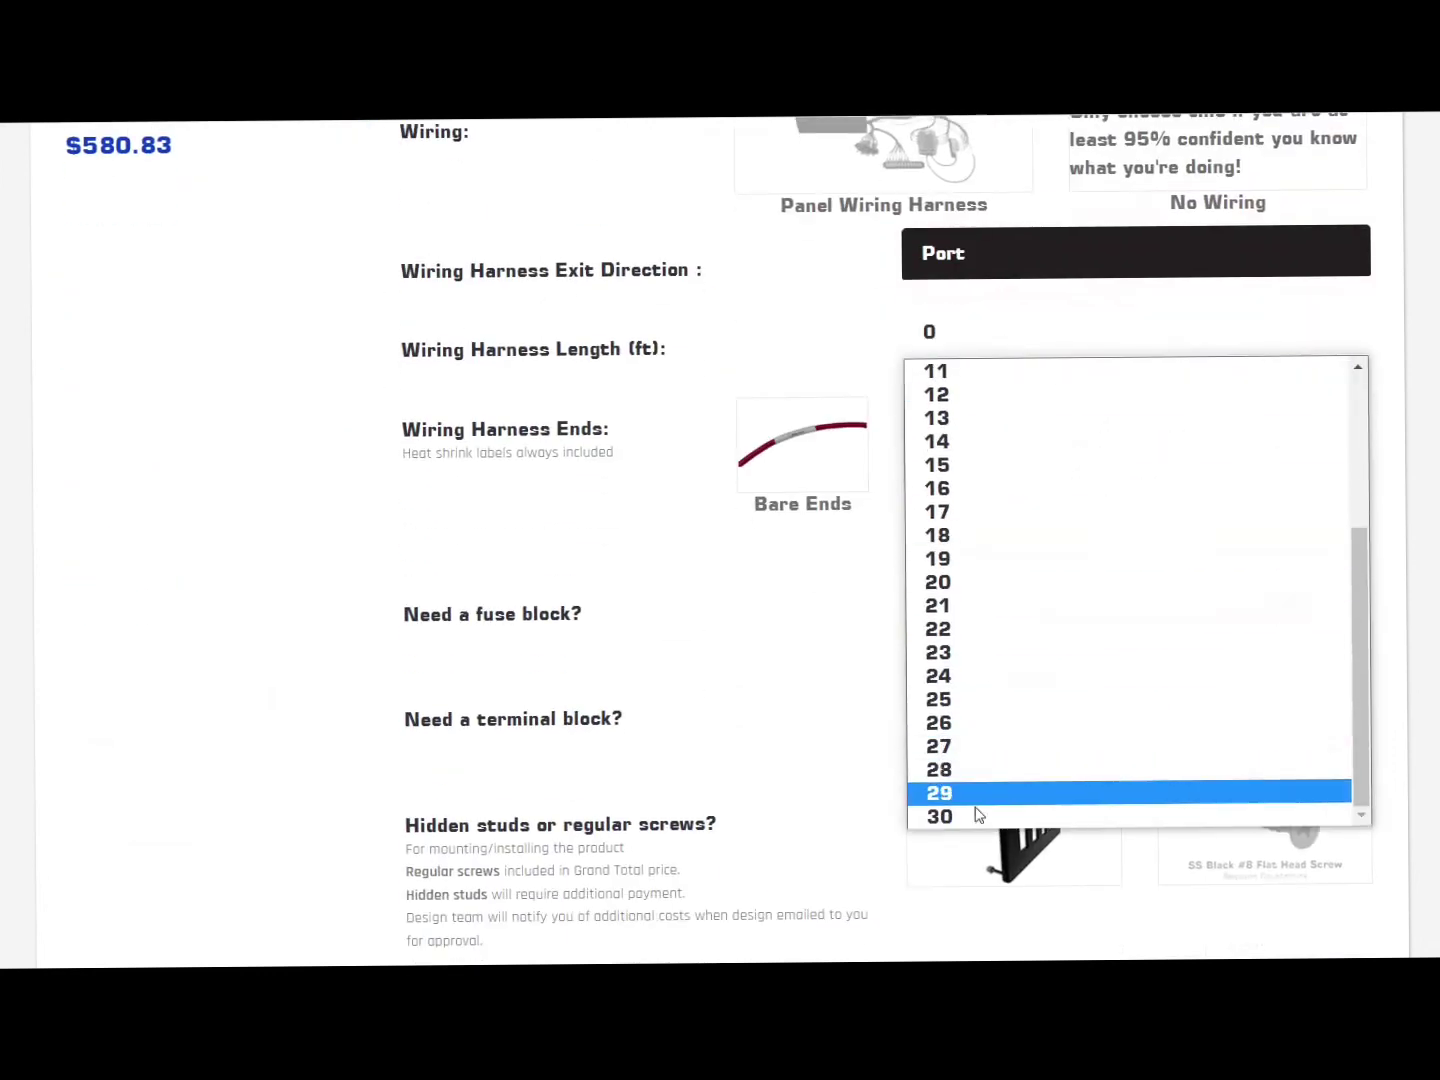
left_click(990, 816)
Step: Submit the order at its $832.83 total
scroll(1345, 592, "up", 3)
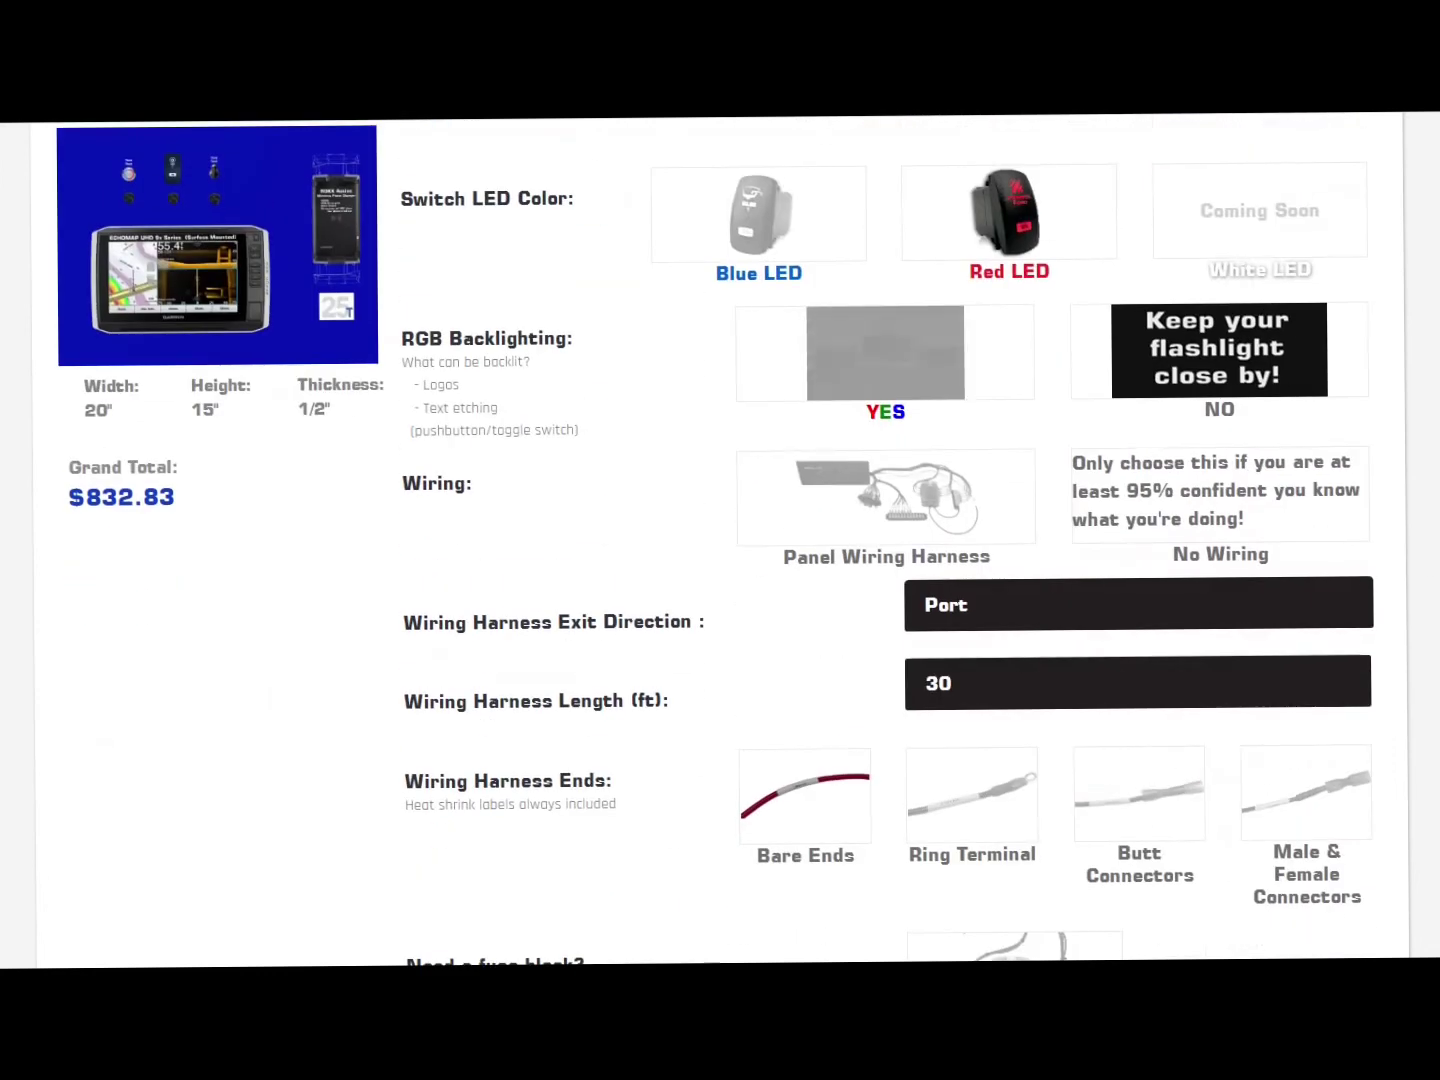
scroll(721, 540, "up", 1)
scroll(720, 540, "down", 10)
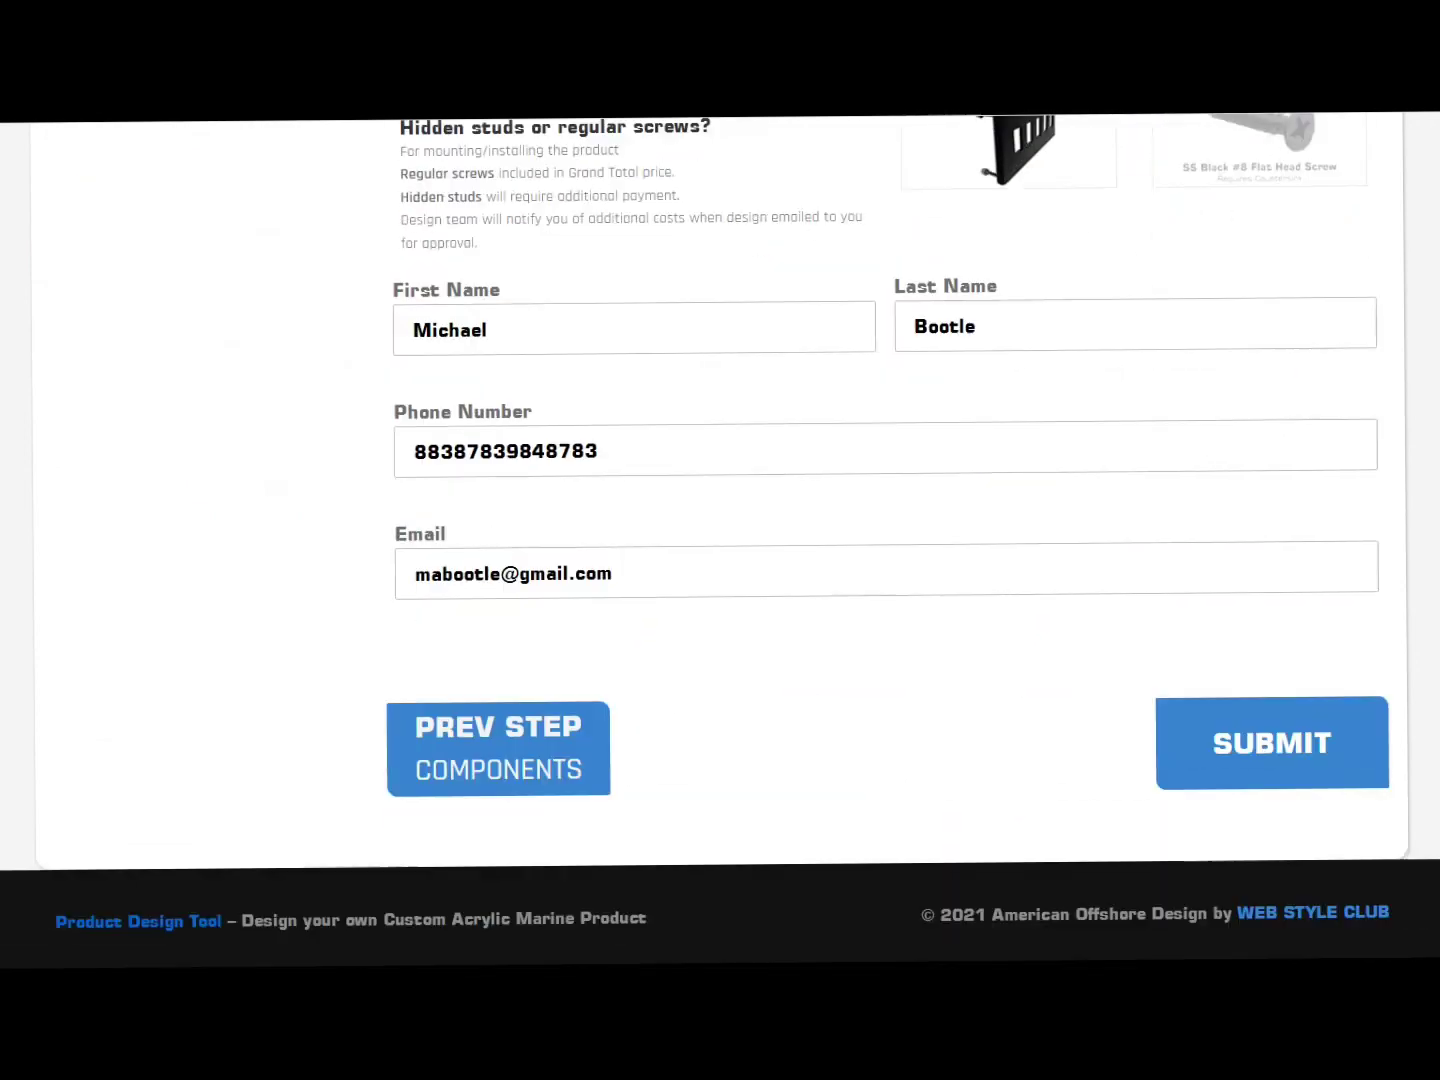
left_click(1274, 746)
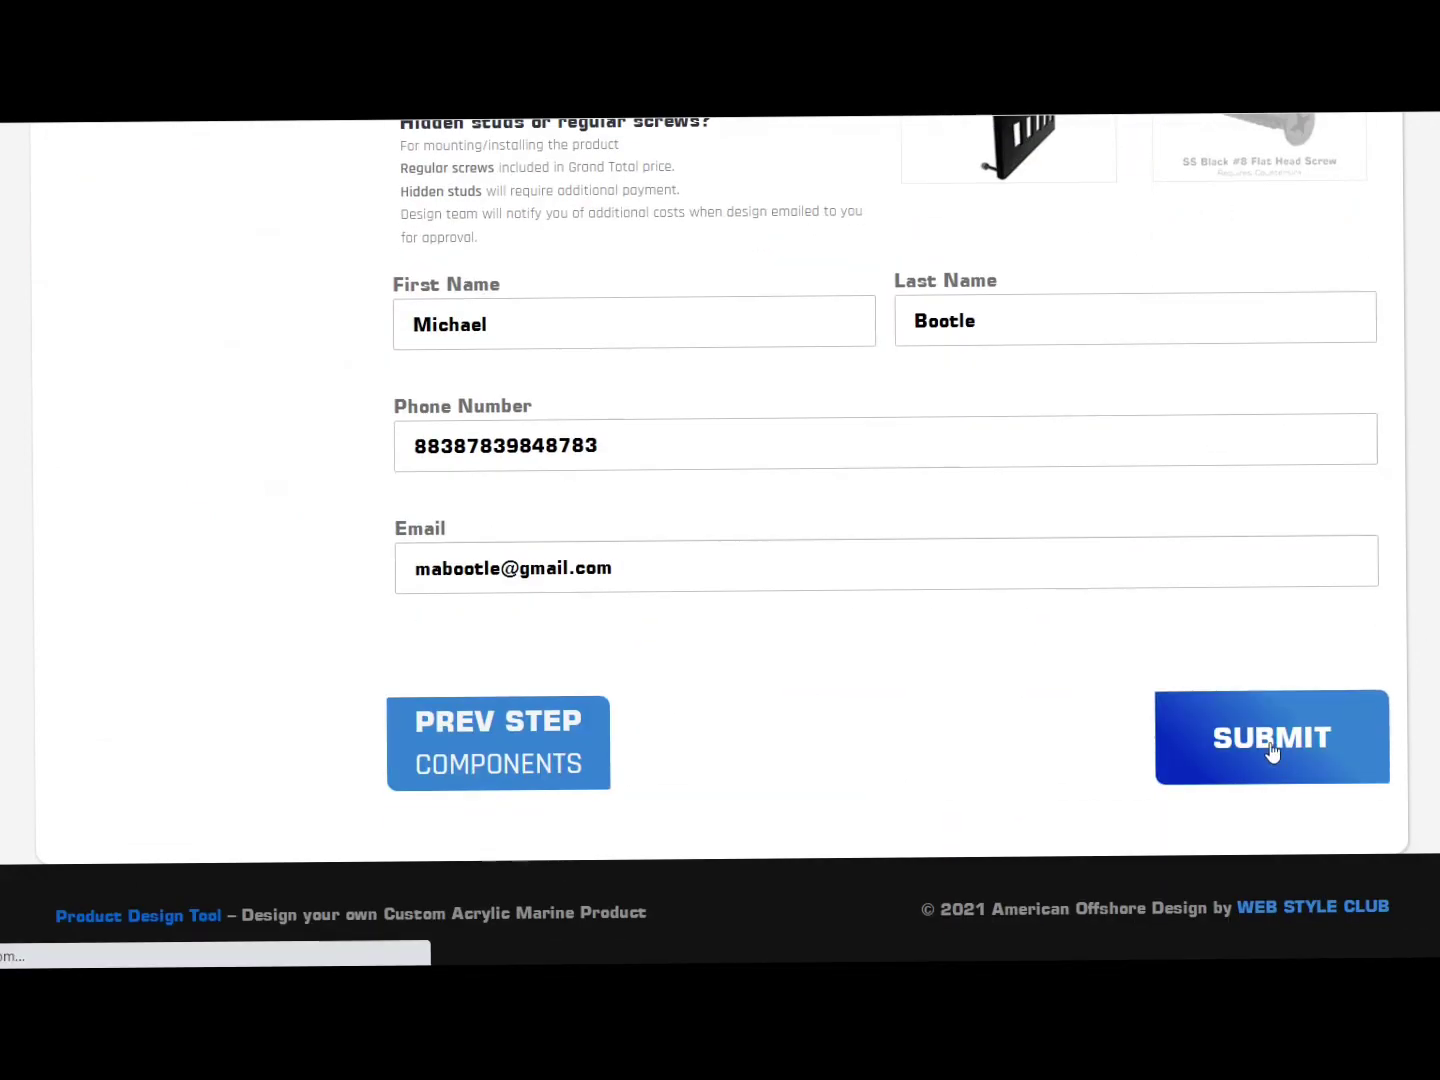